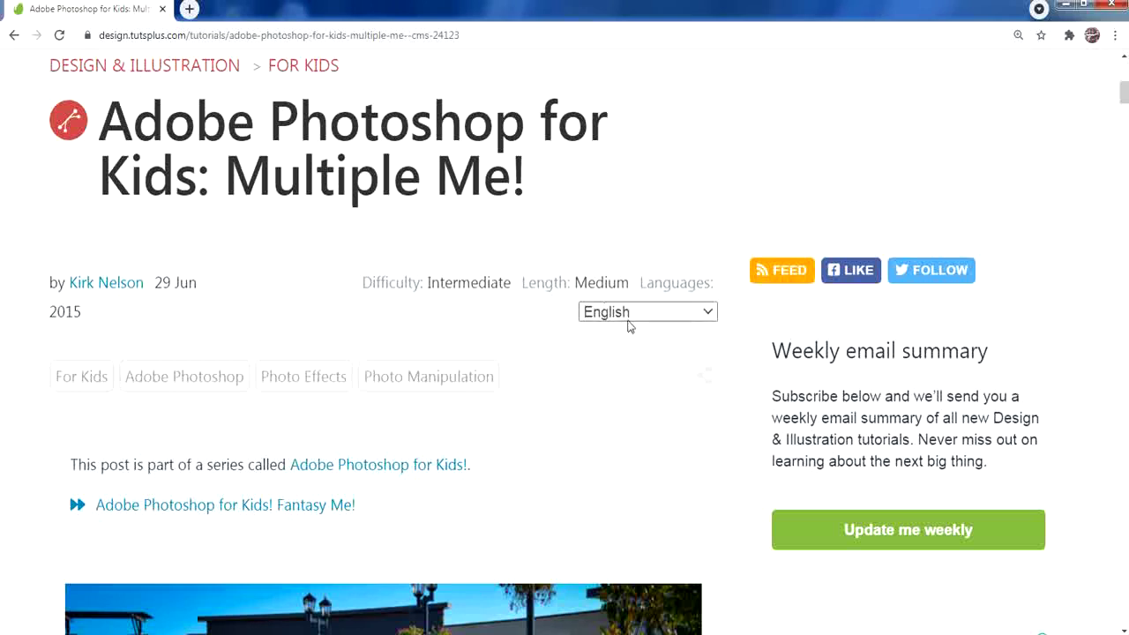
- Scroll the Multiple Me tutorial down to its 'What You'll Be Creating' example image
{"action": "scroll", "coordinate": [1125, 107], "scroll_direction": "down", "scroll_amount": 4}
{"action": "scroll", "coordinate": [1125, 108], "scroll_direction": "down", "scroll_amount": 2}
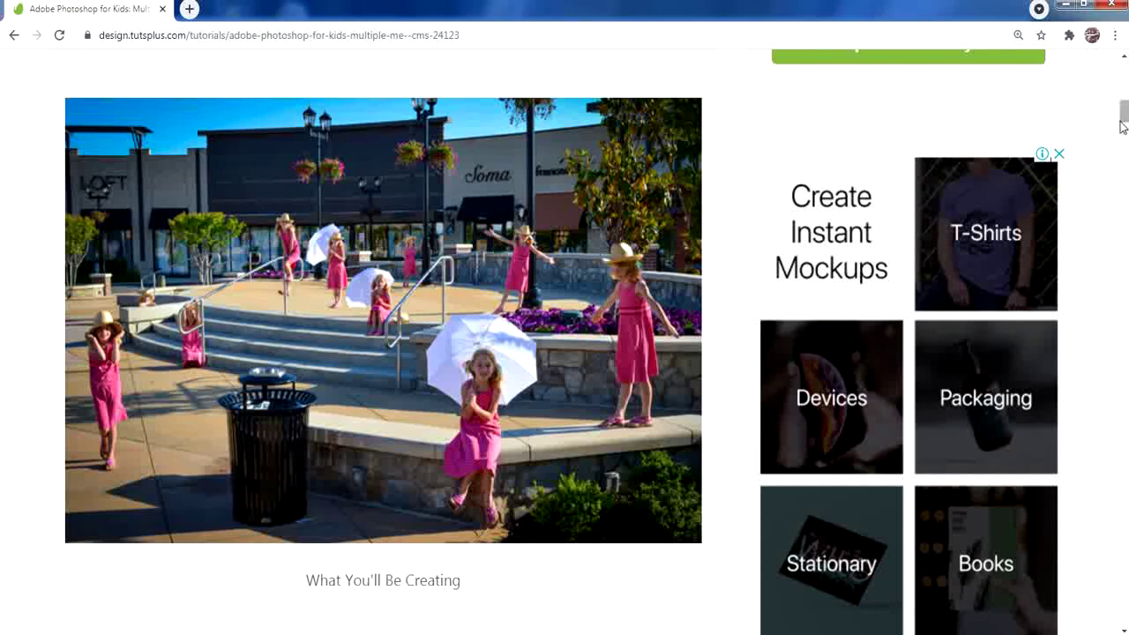
- Drag the tutorial page's scrollbar down to the Parents' Part section
{"action": "mouse_move", "coordinate": [1122, 127]}
{"action": "left_mouse_down"}
{"action": "mouse_move", "coordinate": [1124, 330]}
{"action": "mouse_move", "coordinate": [1125, 114]}
{"action": "mouse_move", "coordinate": [1124, 138]}
{"action": "left_mouse_up"}
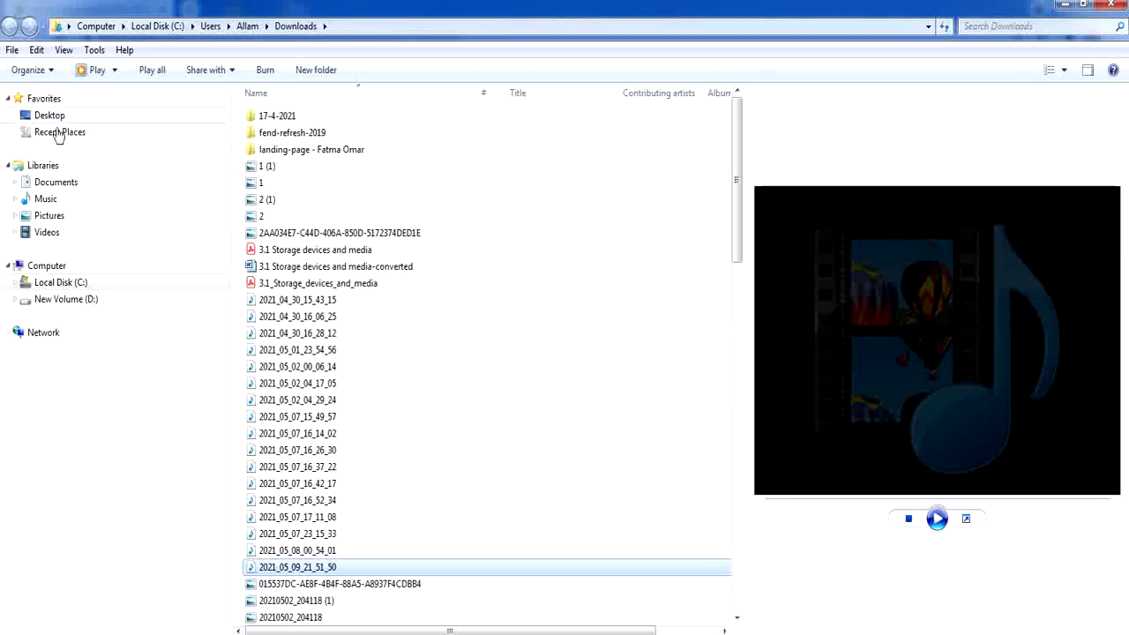
- Browse to the Desktop and open the g9 a folder of images
{"action": "left_click", "coordinate": [53, 115]}
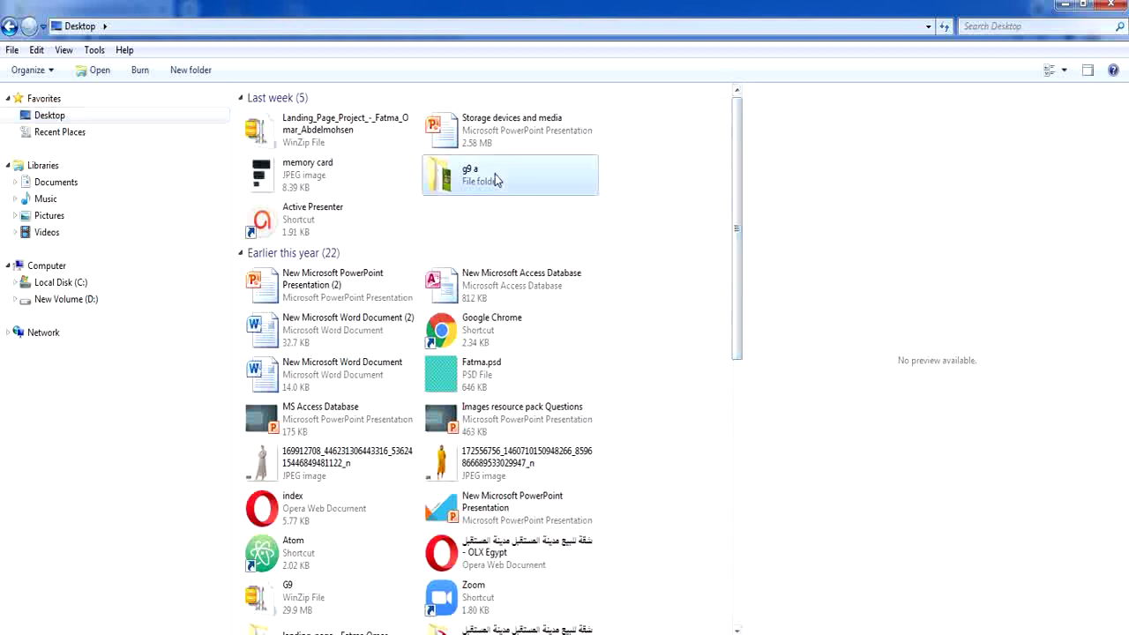
{"action": "double_click", "coordinate": [495, 179]}
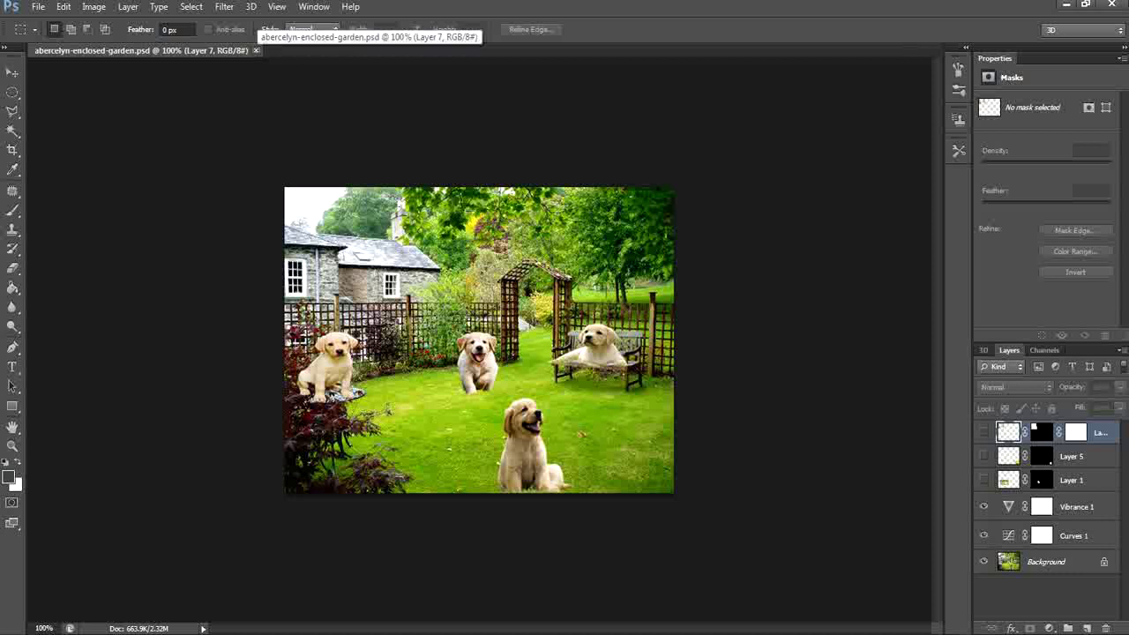
- Close abercelyn-enclosed-garden.psd and open background.jpg with the five puppy images from g9 a
{"action": "left_click", "coordinate": [256, 50]}
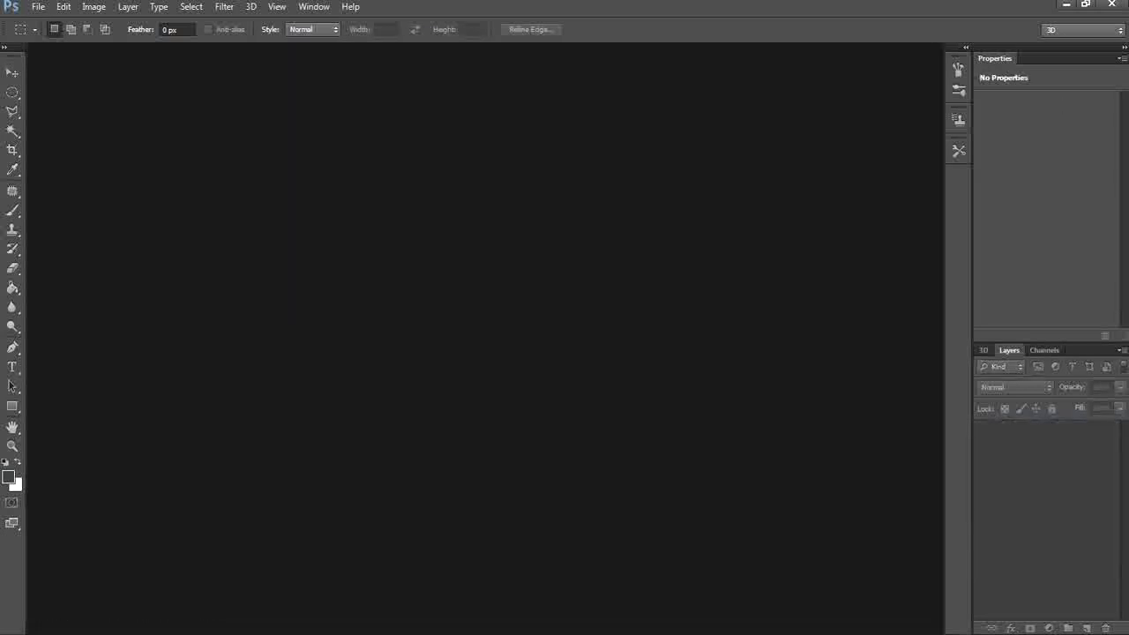
{"action": "left_click", "coordinate": [38, 6]}
{"action": "left_click", "coordinate": [53, 37]}
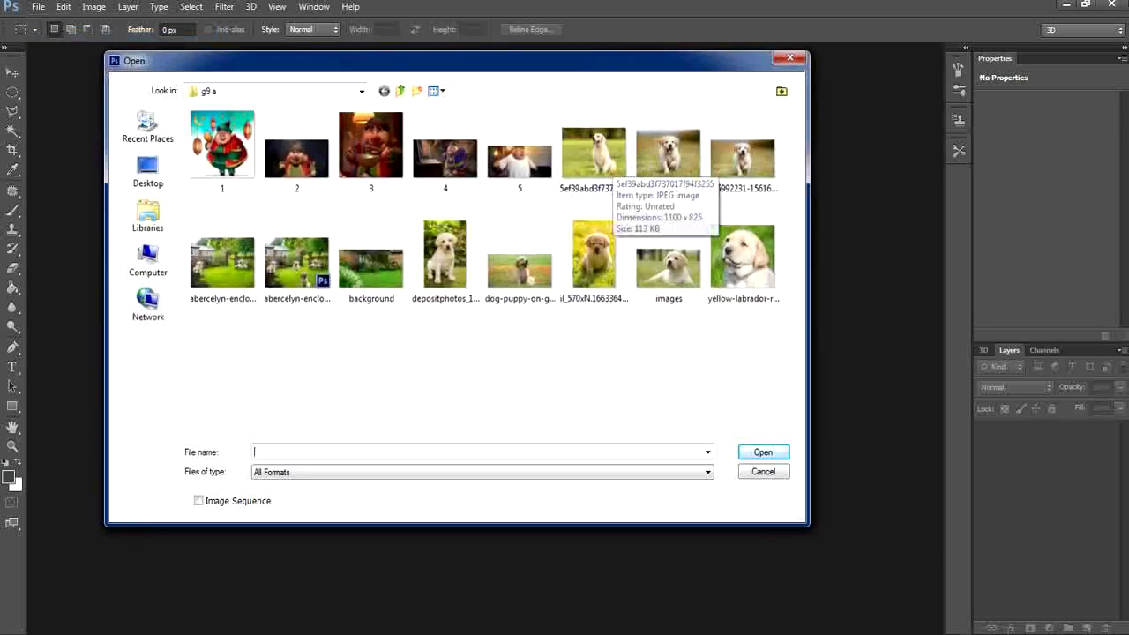
{"action": "left_click", "coordinate": [594, 154]}
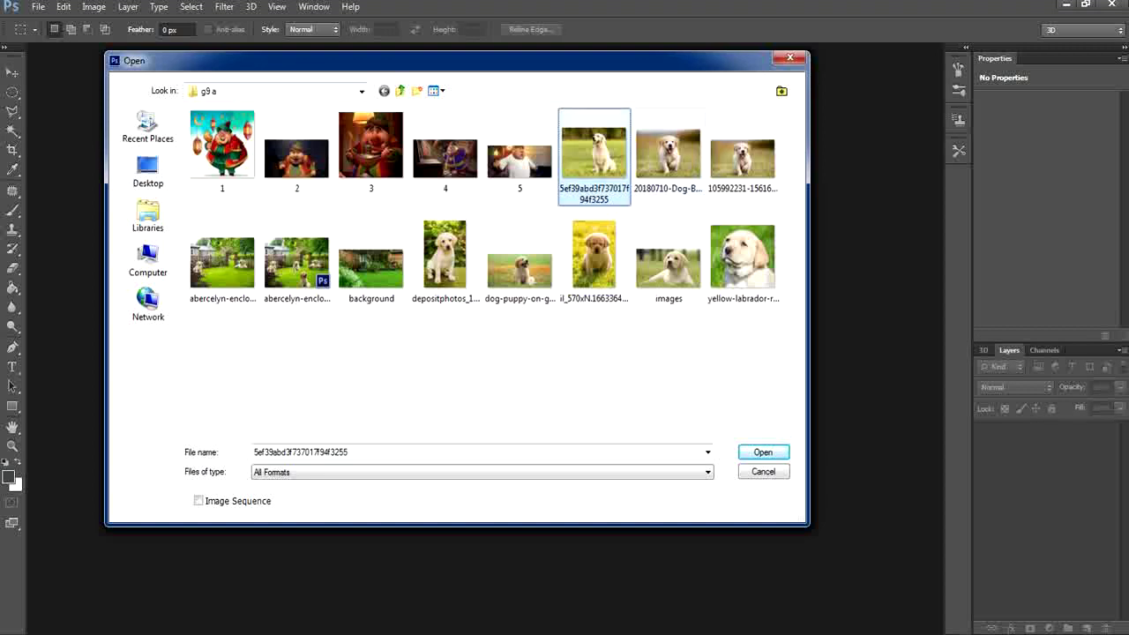
{"action": "left_click", "coordinate": [668, 154], "text": "ctrl"}
{"action": "left_click", "coordinate": [445, 256], "text": "ctrl"}
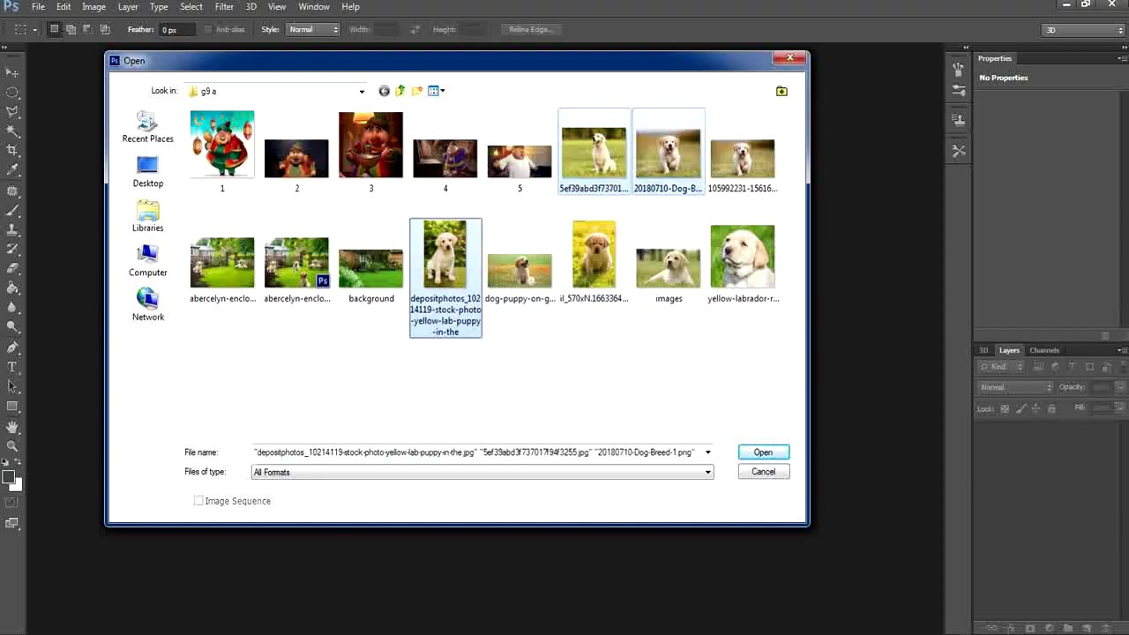
{"action": "left_click", "coordinate": [520, 265], "text": "ctrl"}
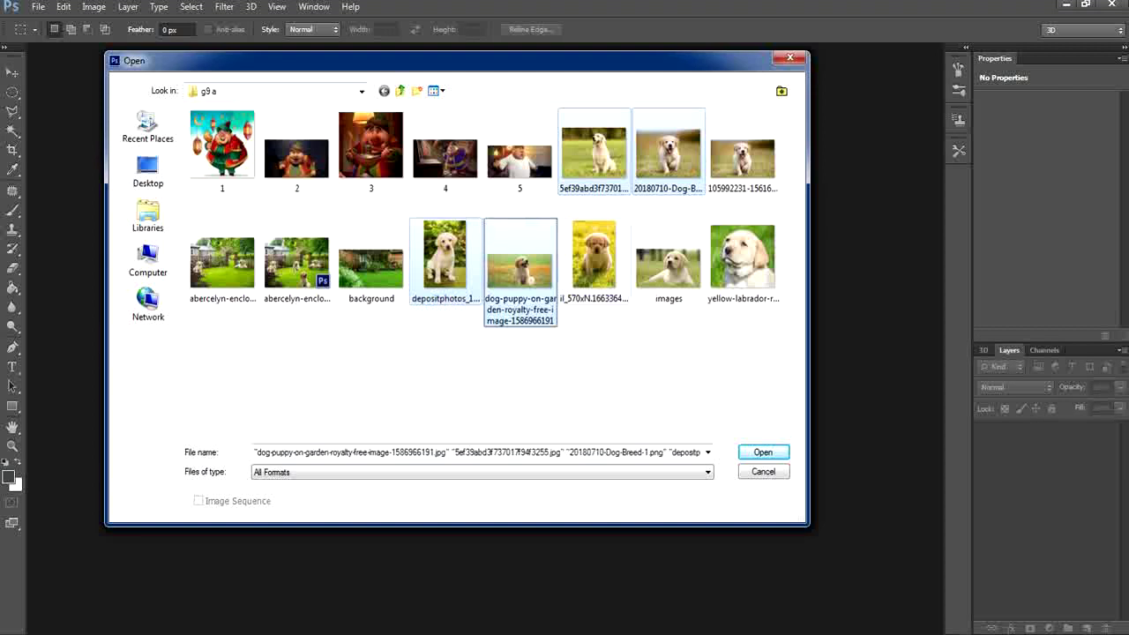
{"action": "left_click", "coordinate": [668, 265], "text": "ctrl"}
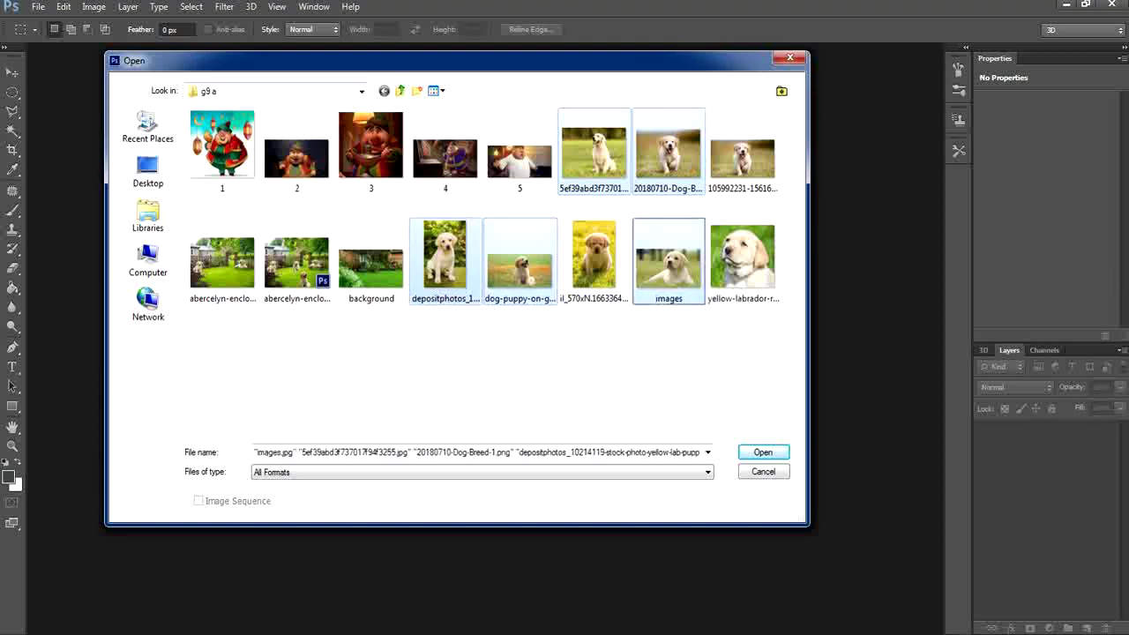
{"action": "left_click", "coordinate": [371, 263], "text": "ctrl"}
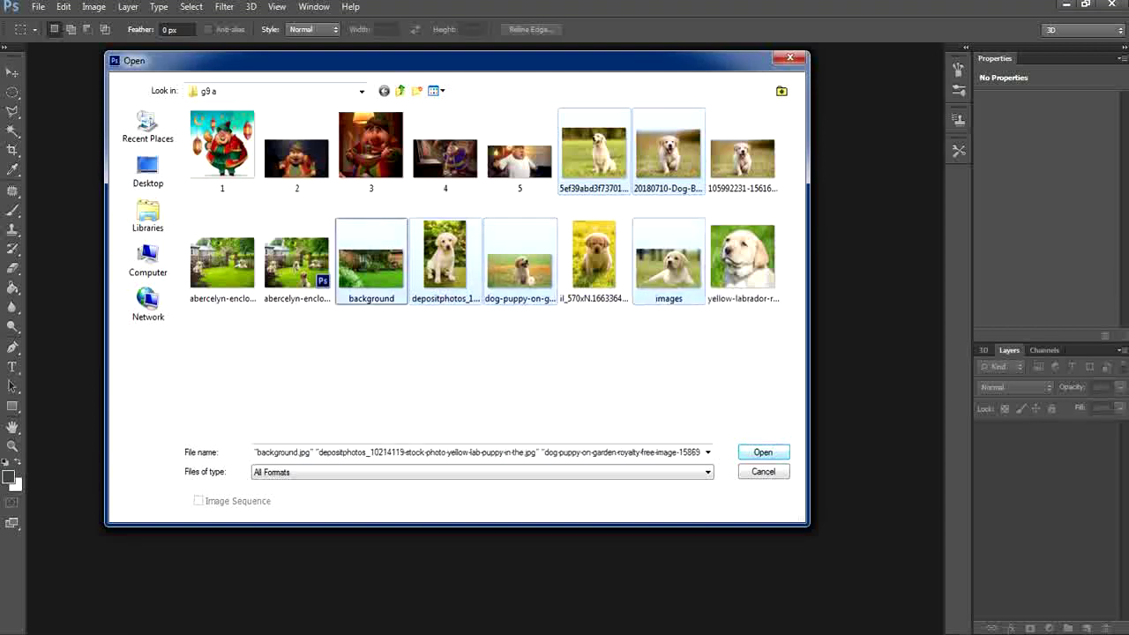
{"action": "key", "text": "Return"}
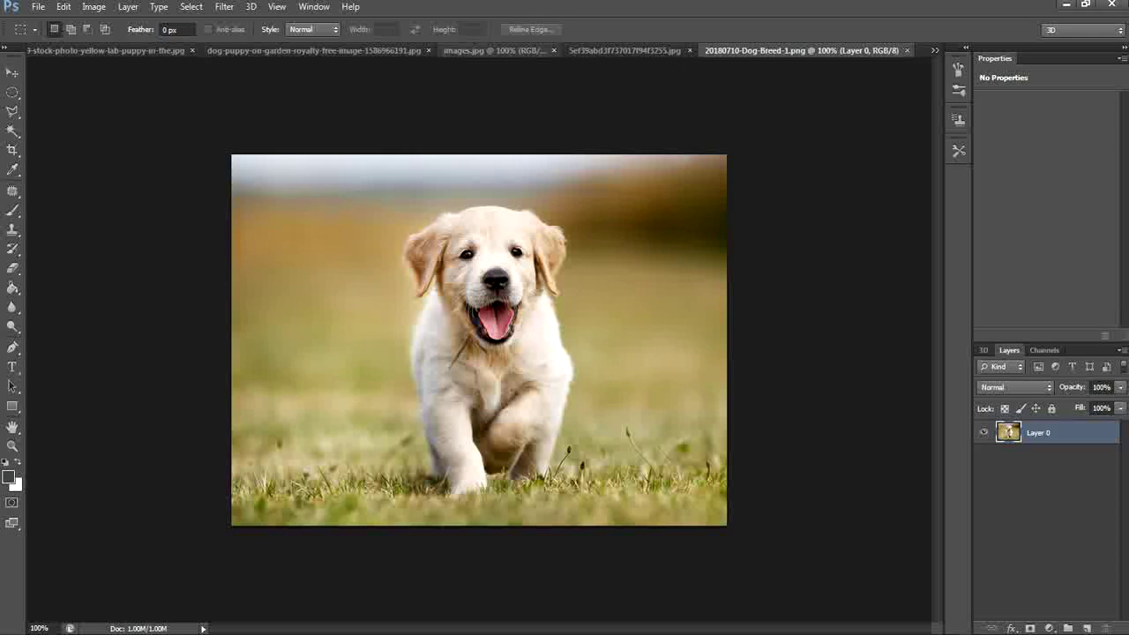
- Look over the puppy photos, then bring background.jpg to the front from the tab overflow list
{"action": "left_click", "coordinate": [494, 50]}
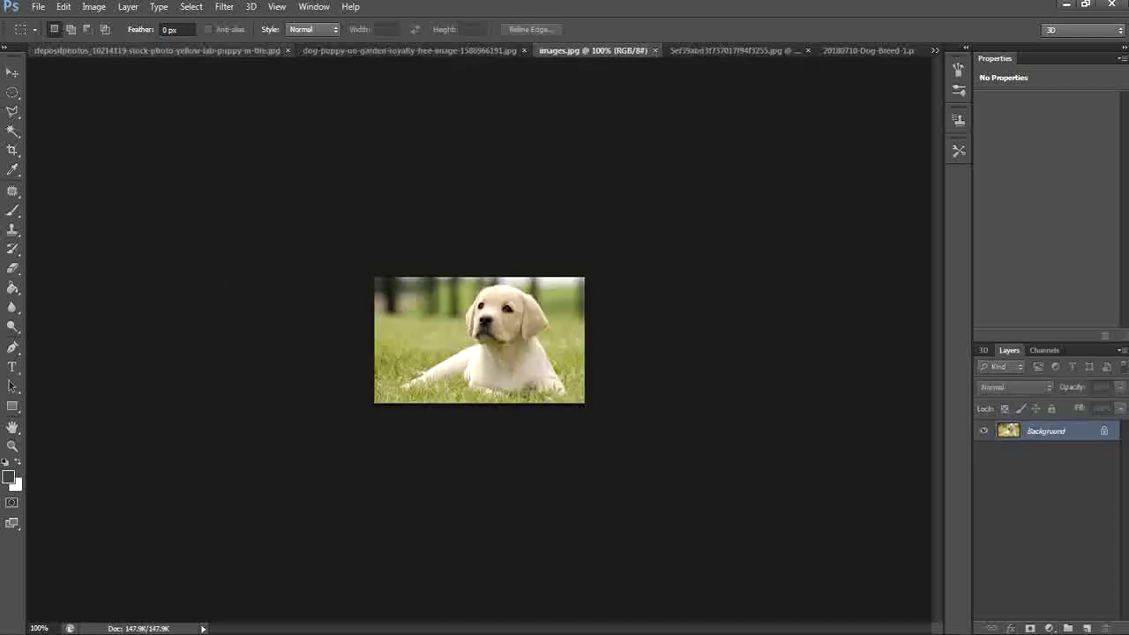
{"action": "left_click", "coordinate": [157, 50]}
{"action": "left_click", "coordinate": [480, 51]}
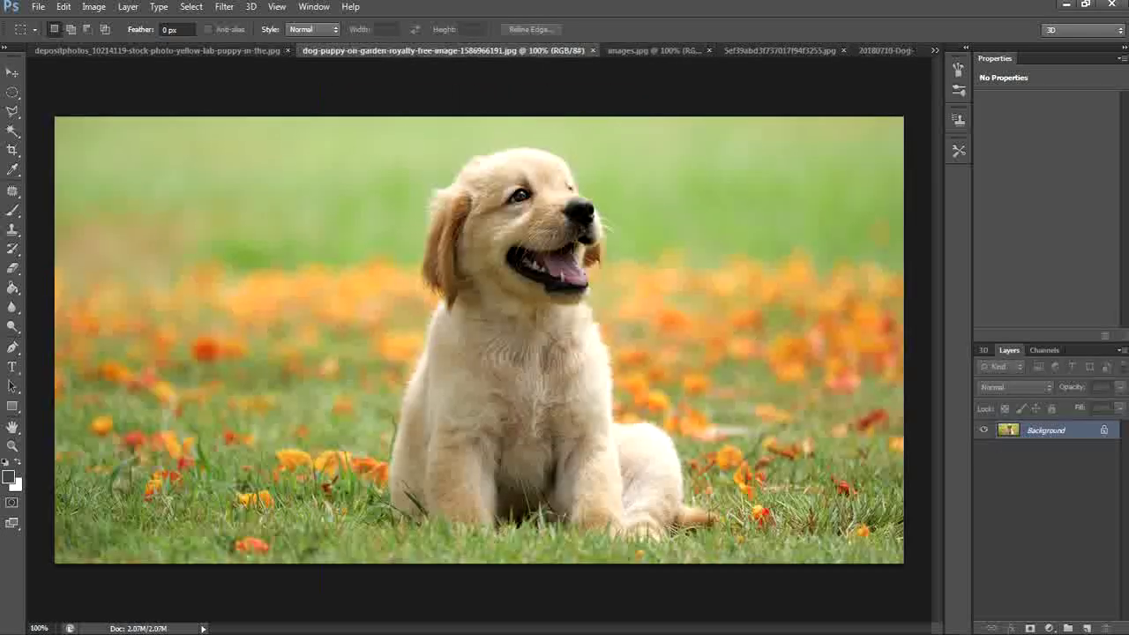
{"action": "left_click", "coordinate": [935, 50]}
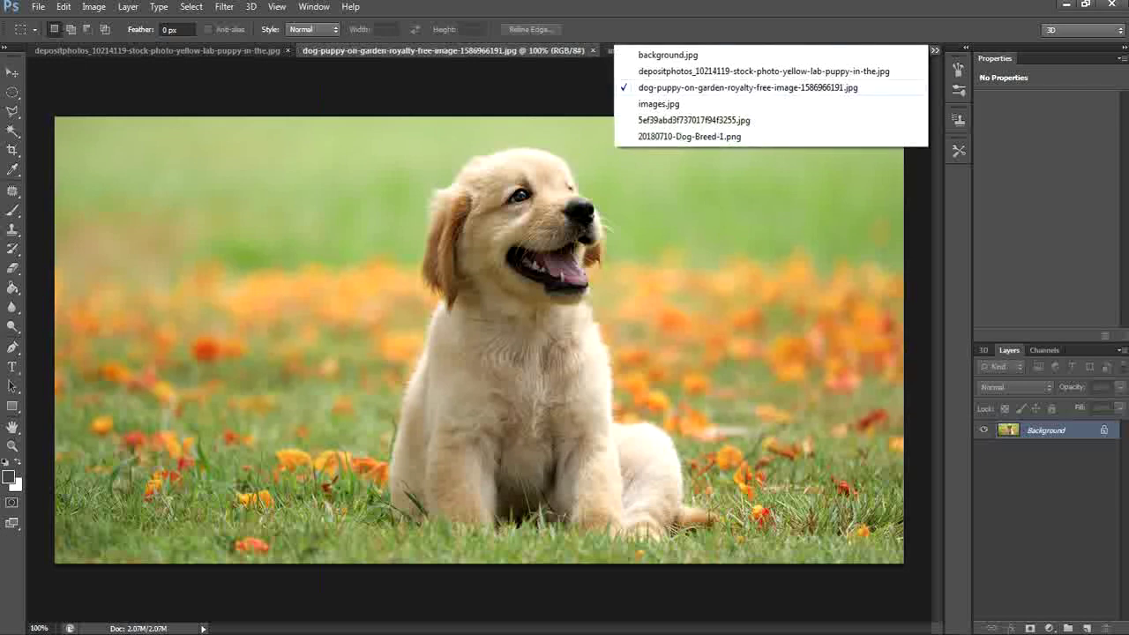
{"action": "left_click", "coordinate": [668, 54]}
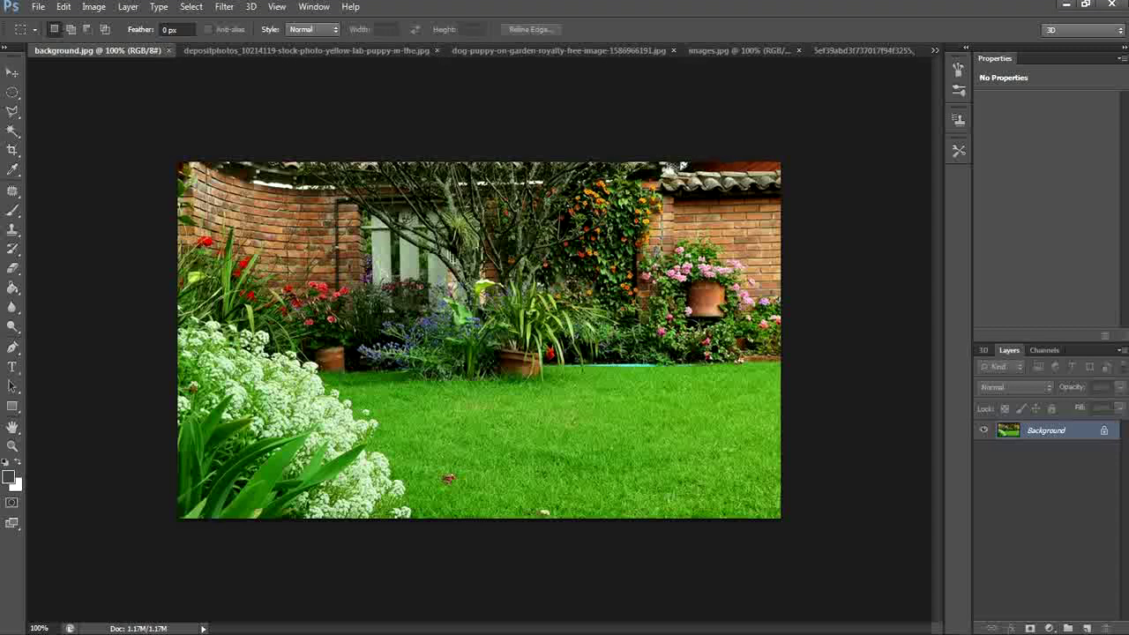
- Unlock the depositphotos puppy's Background layer and drag it into background.jpg
{"action": "left_click", "coordinate": [307, 51]}
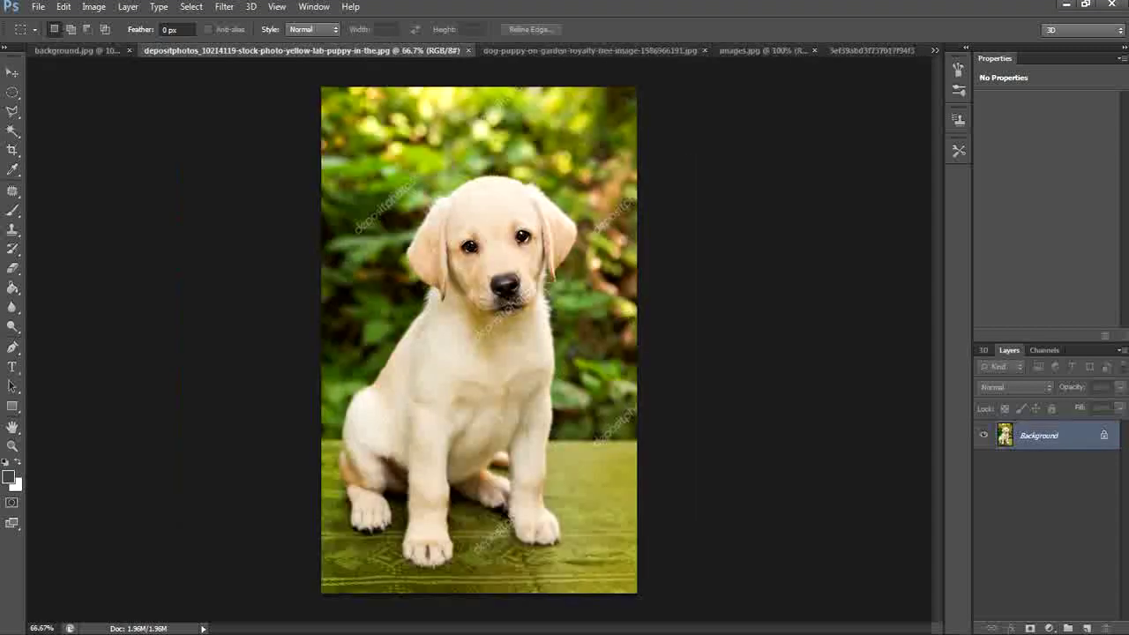
{"action": "key", "text": "v"}
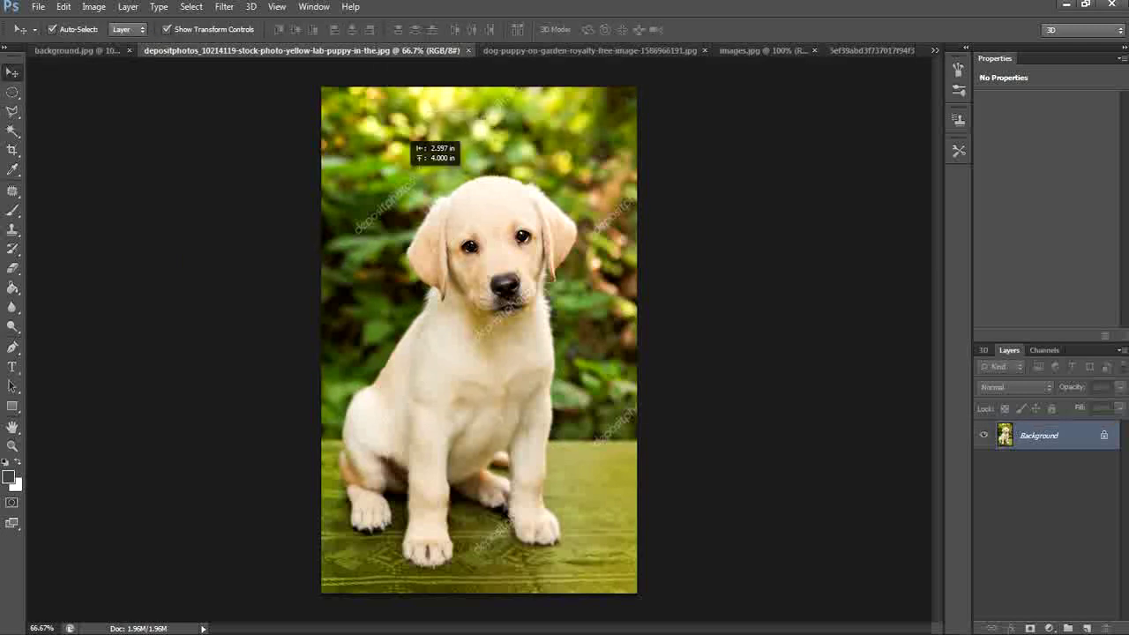
{"action": "left_click", "coordinate": [407, 139]}
{"action": "key", "text": "Return"}
{"action": "double_click", "coordinate": [1039, 435]}
{"action": "key", "text": "Return"}
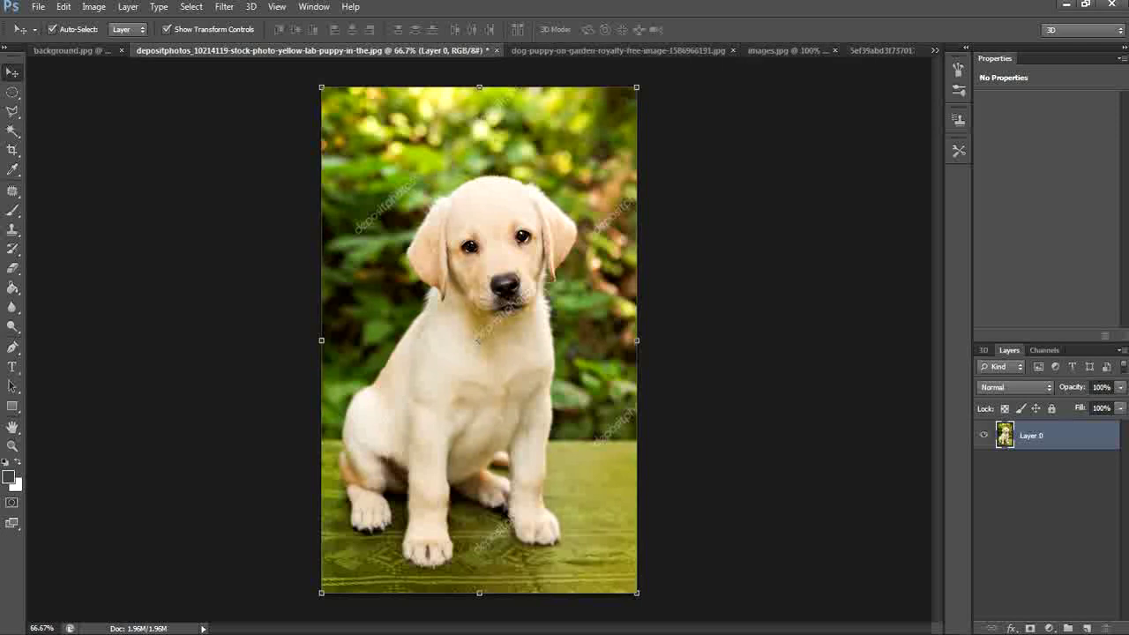
{"action": "left_click_drag", "start_coordinate": [573, 327], "coordinate": [317, 353]}
- Scale and position the yellow lab puppy layer over the garden's central strip
{"action": "left_click_drag", "start_coordinate": [370, 203], "coordinate": [708, 441]}
{"action": "left_click_drag", "start_coordinate": [675, 227], "coordinate": [633, 408]}
{"action": "left_click_drag", "start_coordinate": [739, 232], "coordinate": [663, 333]}
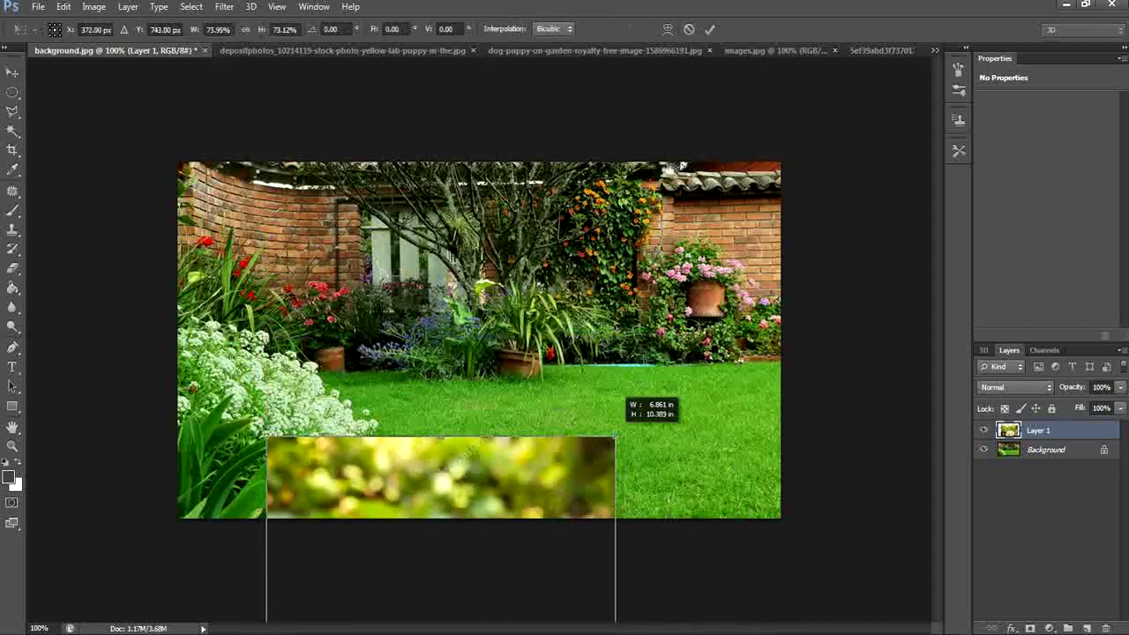
{"action": "left_click_drag", "start_coordinate": [615, 437], "coordinate": [618, 147]}
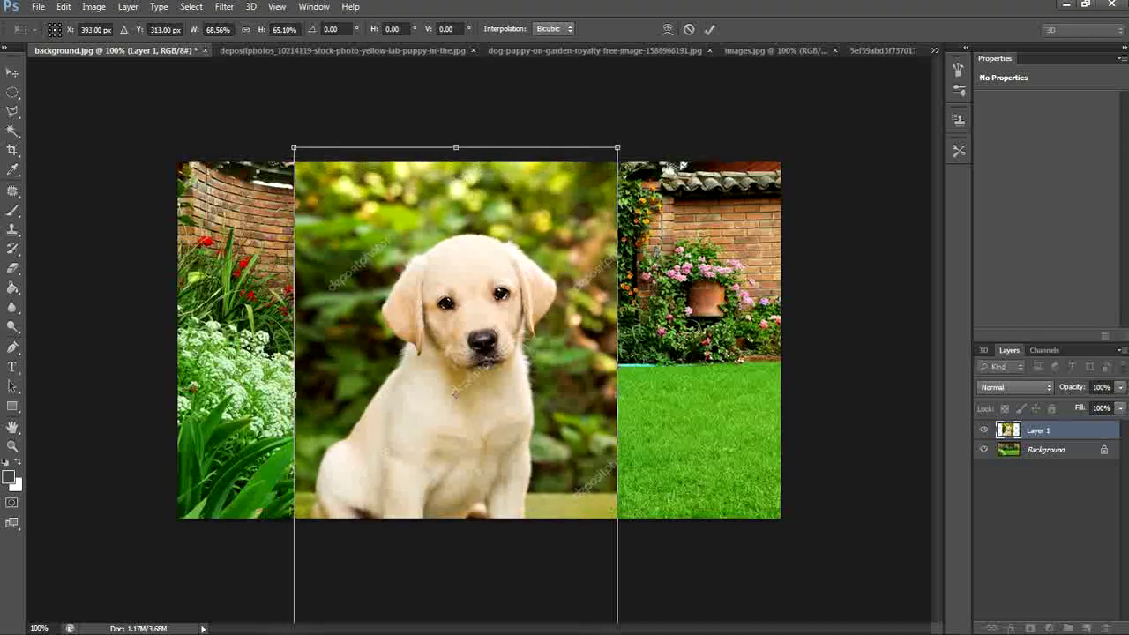
{"action": "left_click_drag", "start_coordinate": [549, 302], "coordinate": [533, 231]}
{"action": "left_click_drag", "start_coordinate": [605, 581], "coordinate": [565, 501]}
{"action": "left_click_drag", "start_coordinate": [516, 426], "coordinate": [540, 443]}
{"action": "left_click_drag", "start_coordinate": [590, 105], "coordinate": [589, 156]}
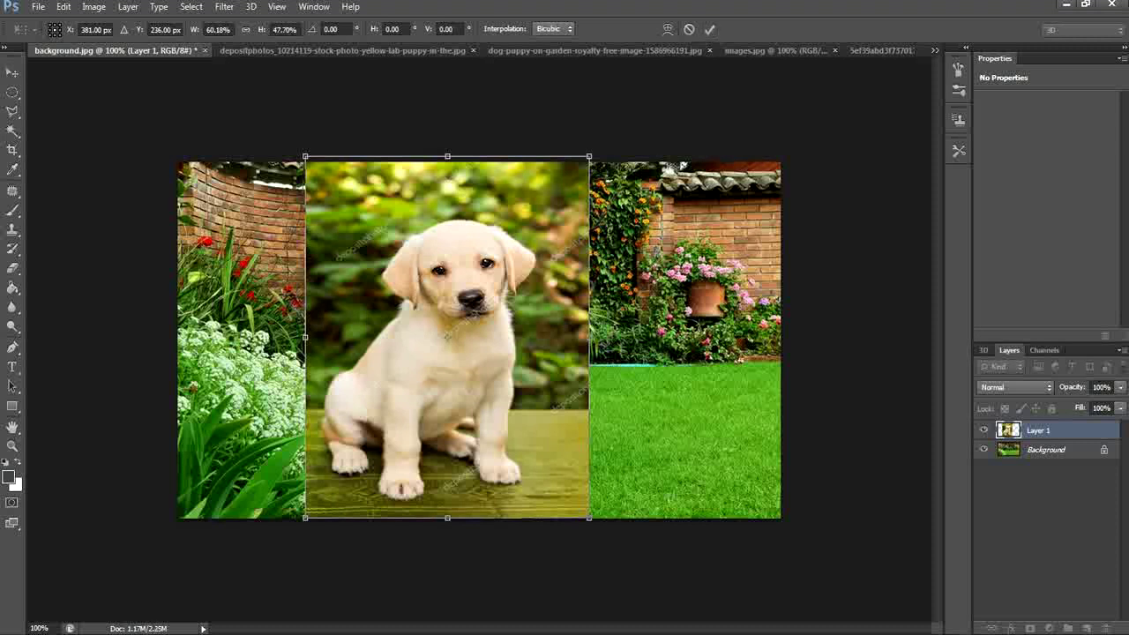
{"action": "left_click", "coordinate": [709, 30]}
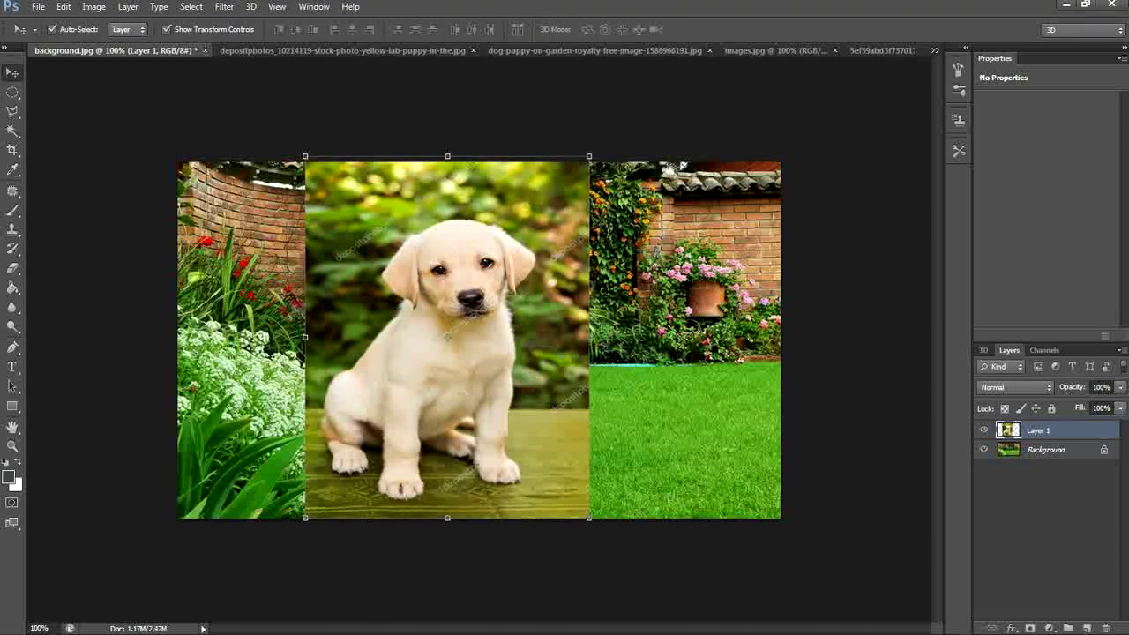
- Close the depositphotos document and bring the dog-puppy-on-garden photo into background.jpg as a layer
{"action": "left_click", "coordinate": [423, 50]}
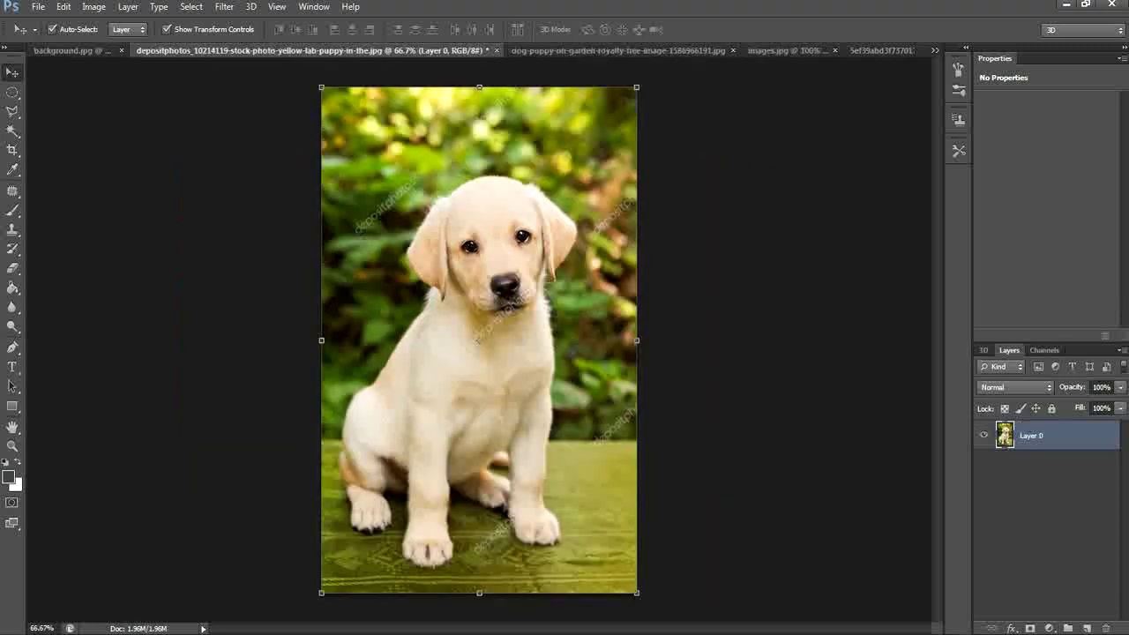
{"action": "left_click", "coordinate": [496, 50]}
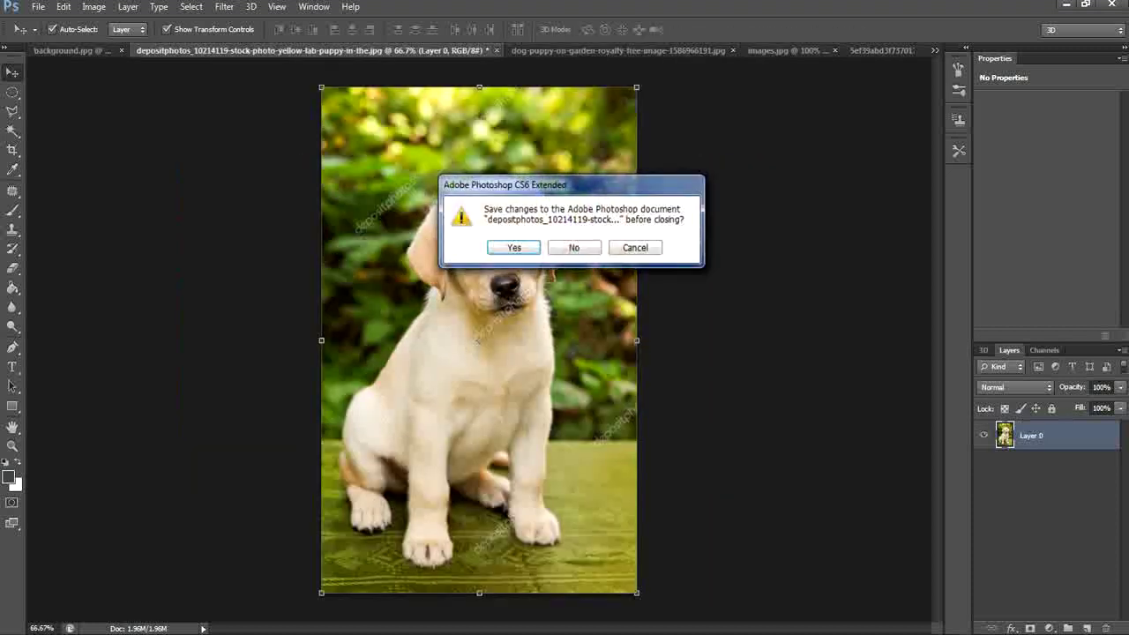
{"action": "left_click", "coordinate": [574, 247]}
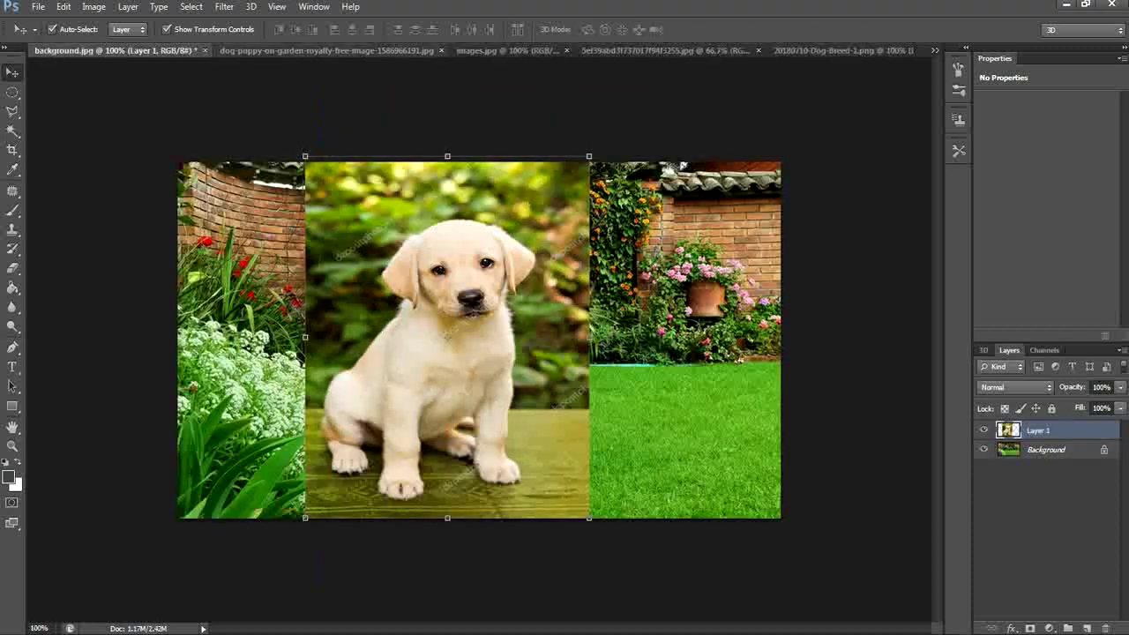
{"action": "left_click", "coordinate": [327, 51]}
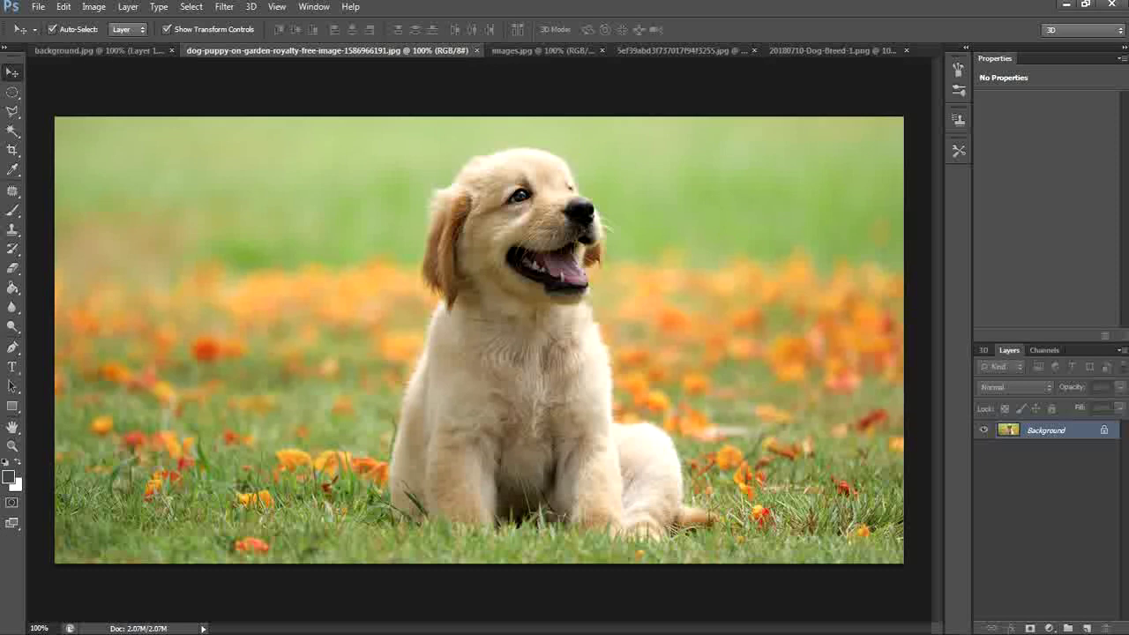
{"action": "double_click", "coordinate": [1047, 429]}
{"action": "key", "text": "Return"}
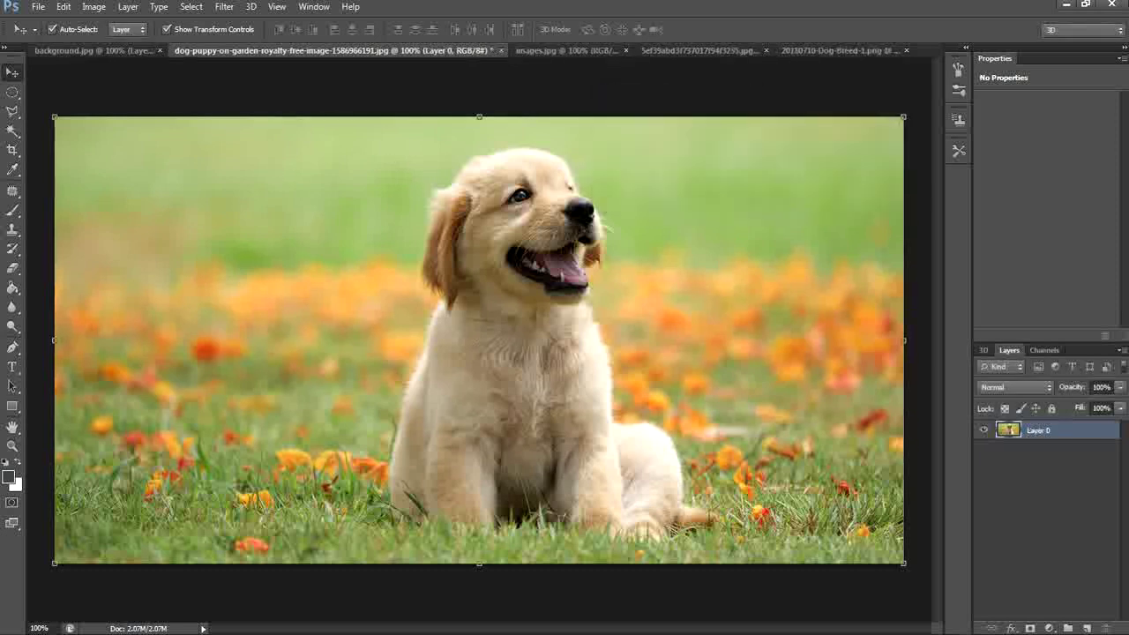
{"action": "left_click_drag", "start_coordinate": [617, 313], "coordinate": [122, 10]}
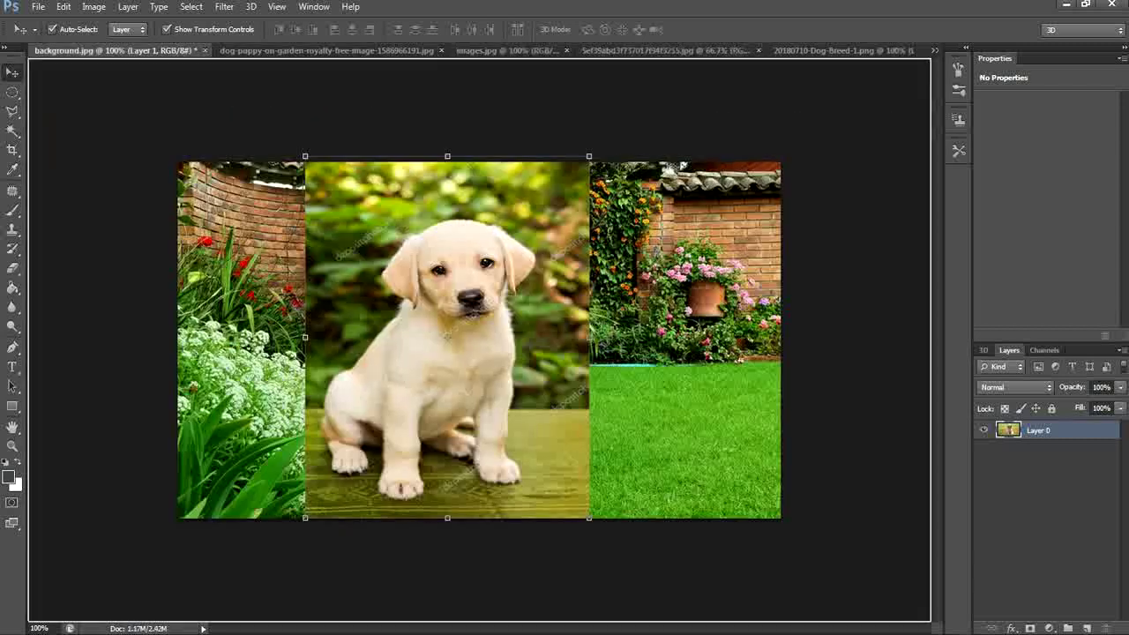
- Resize and reposition the smiling puppy layer to cover the canvas
{"action": "left_click_drag", "start_coordinate": [432, 185], "coordinate": [582, 300]}
{"action": "left_click_drag", "start_coordinate": [794, 609], "coordinate": [769, 518]}
{"action": "left_click_drag", "start_coordinate": [661, 355], "coordinate": [666, 355]}
{"action": "left_click_drag", "start_coordinate": [693, 411], "coordinate": [704, 411]}
{"action": "left_click_drag", "start_coordinate": [363, 283], "coordinate": [534, 309]}
{"action": "left_click_drag", "start_coordinate": [146, 189], "coordinate": [460, 330]}
{"action": "left_click_drag", "start_coordinate": [625, 354], "coordinate": [339, 185]}
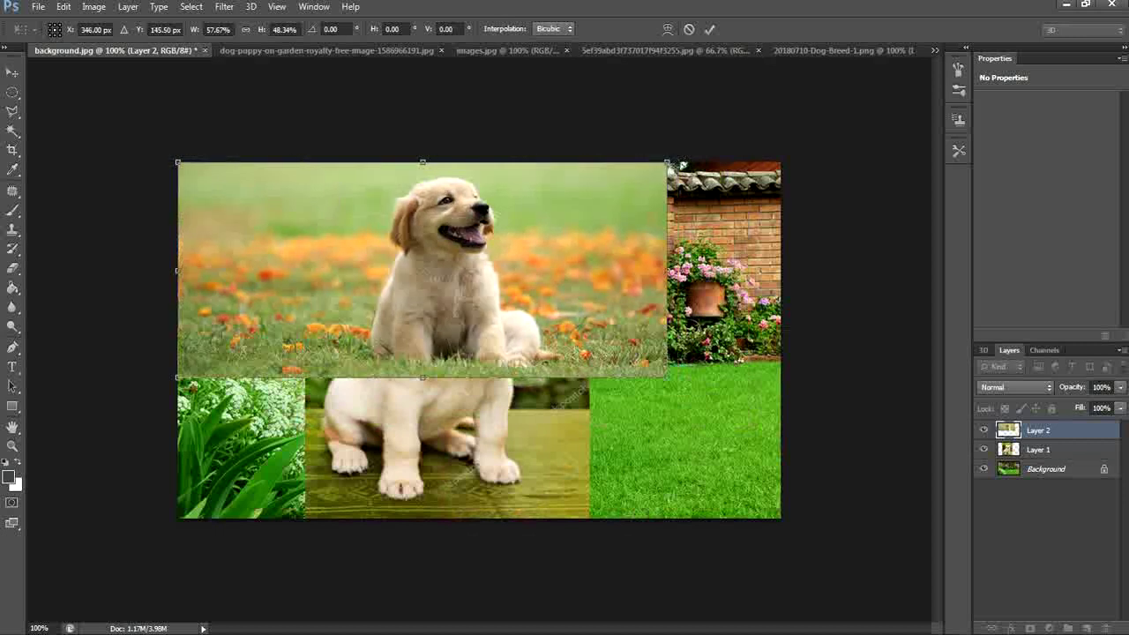
{"action": "left_click_drag", "start_coordinate": [666, 377], "coordinate": [781, 518]}
- Apply the smiling puppy's transform and close dog-puppy-on-garden without saving
{"action": "left_click", "coordinate": [709, 29]}
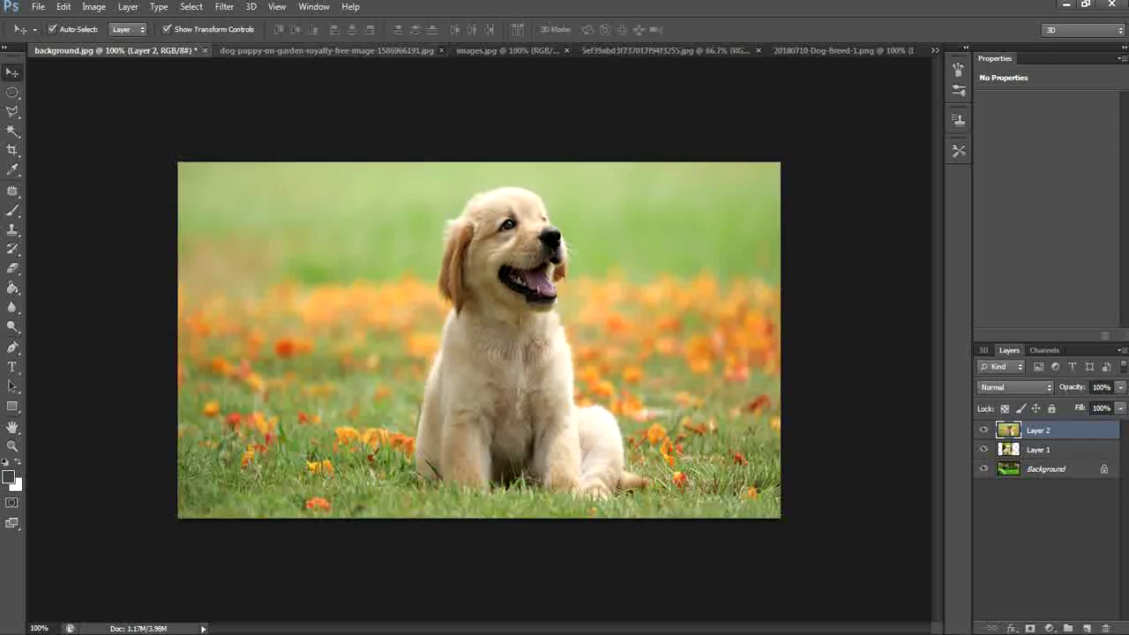
{"action": "left_click", "coordinate": [441, 50]}
{"action": "left_click", "coordinate": [573, 247]}
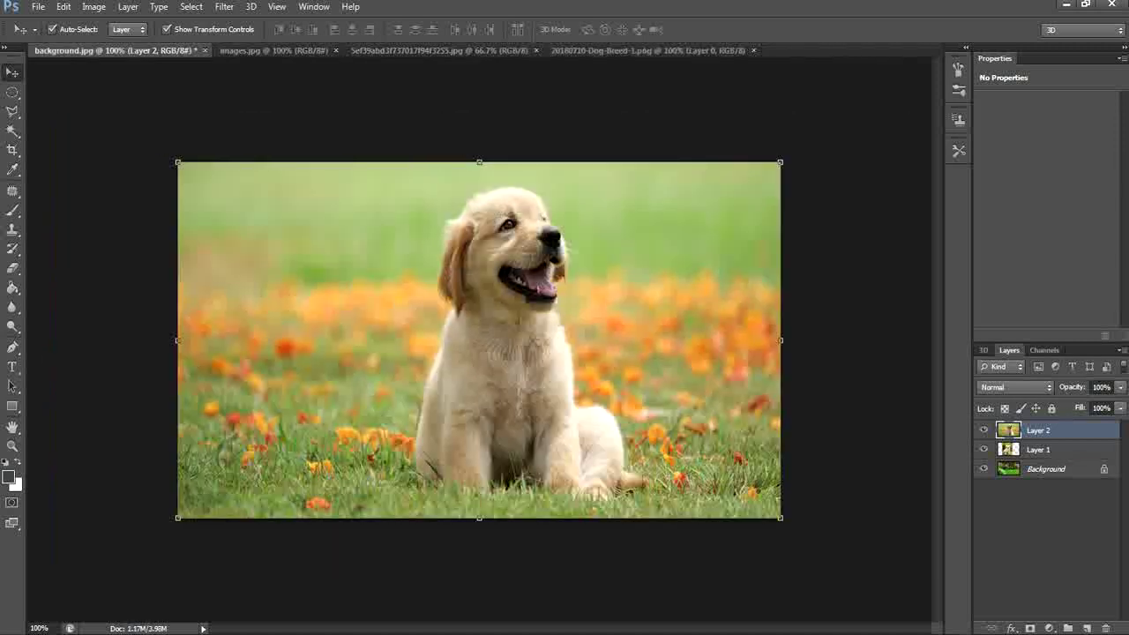
- Copy the lying puppy from images.jpg into the montage and enlarge it to fill the canvas
{"action": "left_click", "coordinate": [274, 51]}
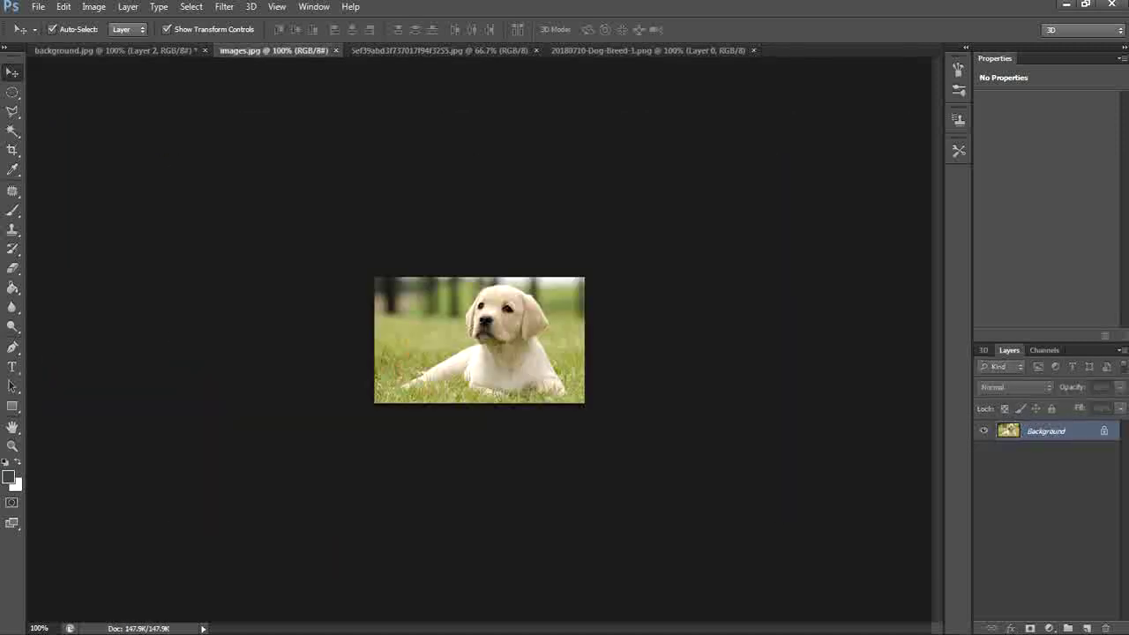
{"action": "left_click_drag", "start_coordinate": [479, 339], "coordinate": [344, 227]}
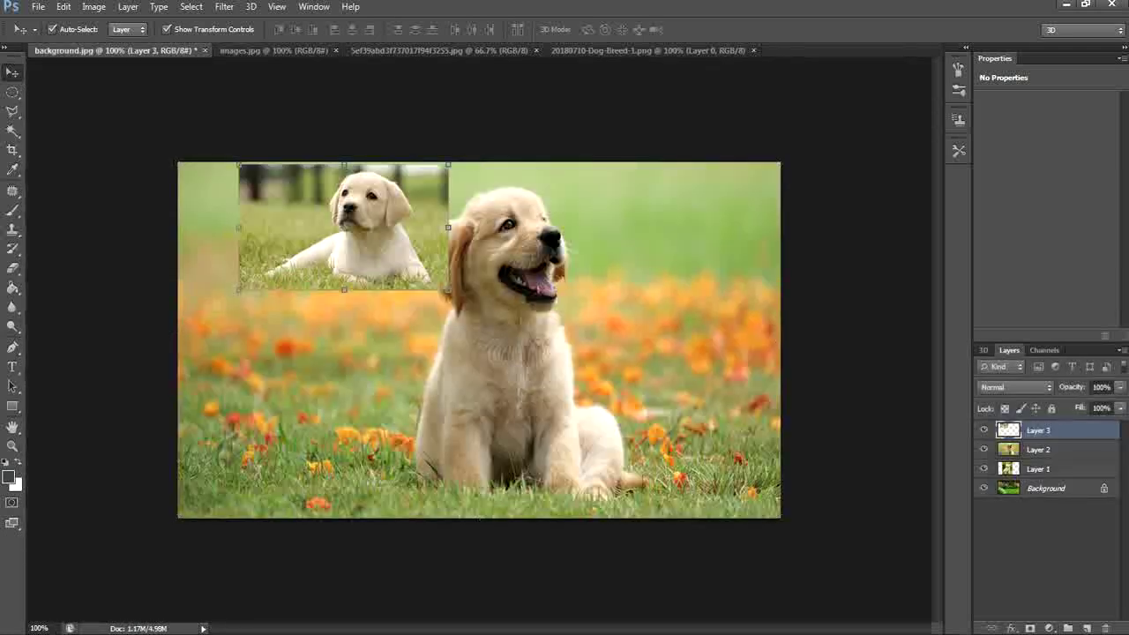
{"action": "key", "text": "ctrl+t"}
{"action": "left_click_drag", "start_coordinate": [448, 289], "coordinate": [781, 518]}
{"action": "left_click_drag", "start_coordinate": [238, 518], "coordinate": [177, 518]}
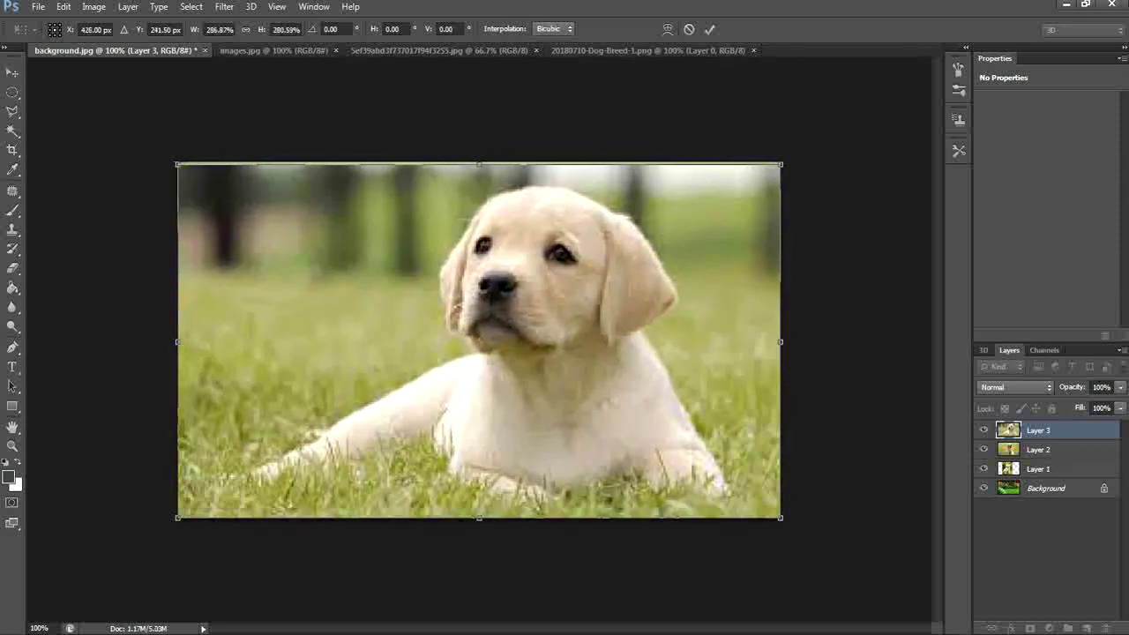
{"action": "left_click", "coordinate": [709, 30]}
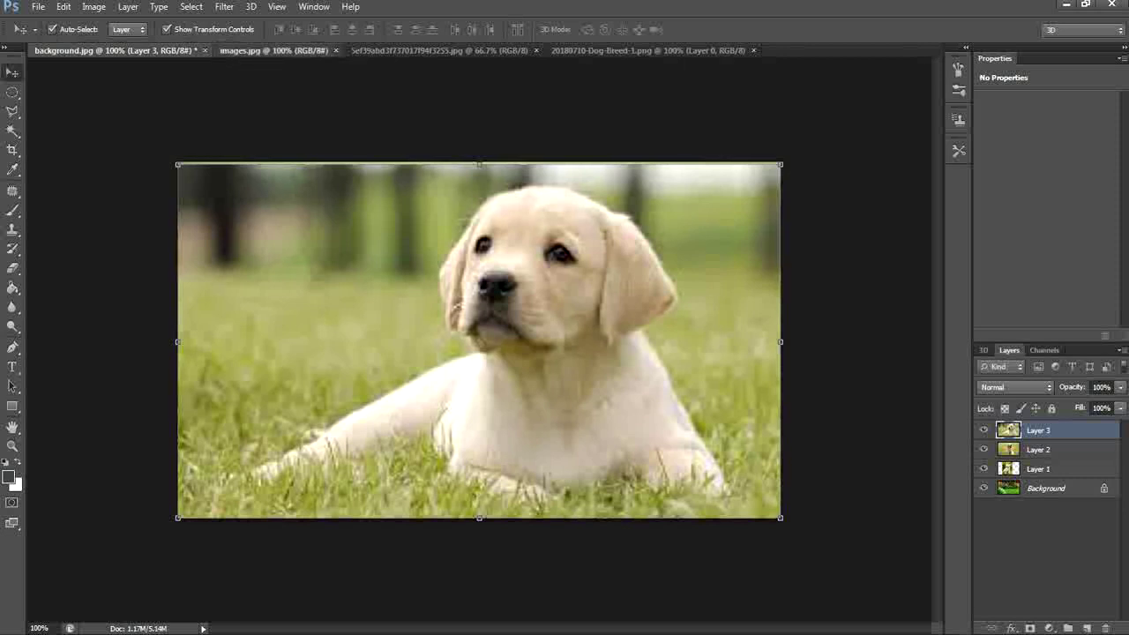
{"action": "left_click", "coordinate": [273, 50]}
- Close images.jpg, unlock the golden retriever's Background layer and drag it into the montage
{"action": "key", "text": "ctrl+w"}
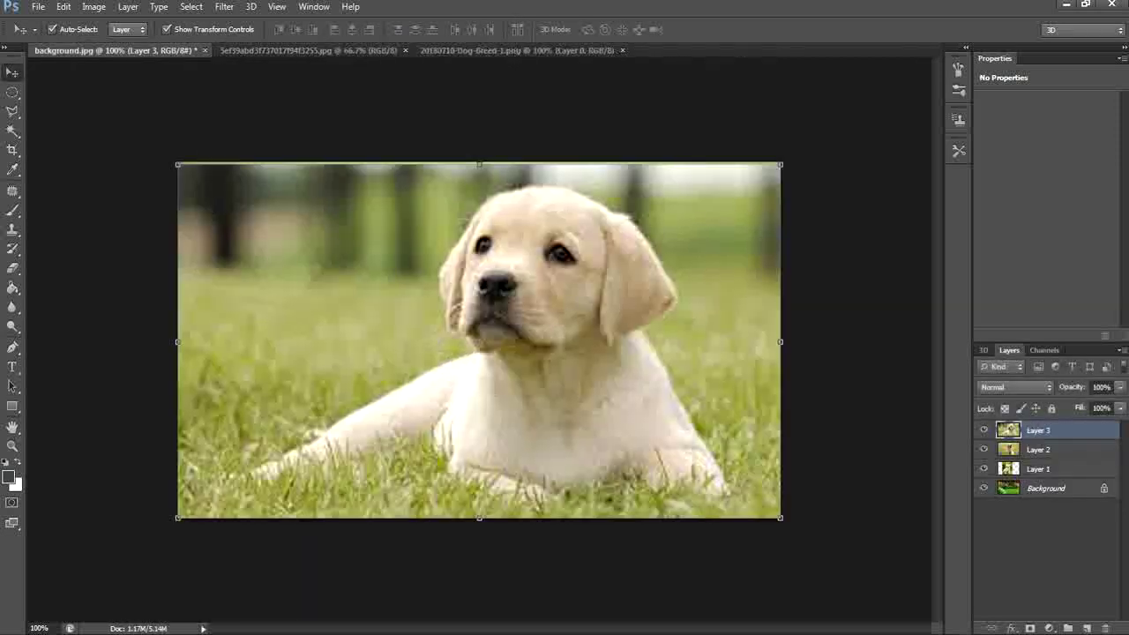
{"action": "key", "text": "ctrl+Tab"}
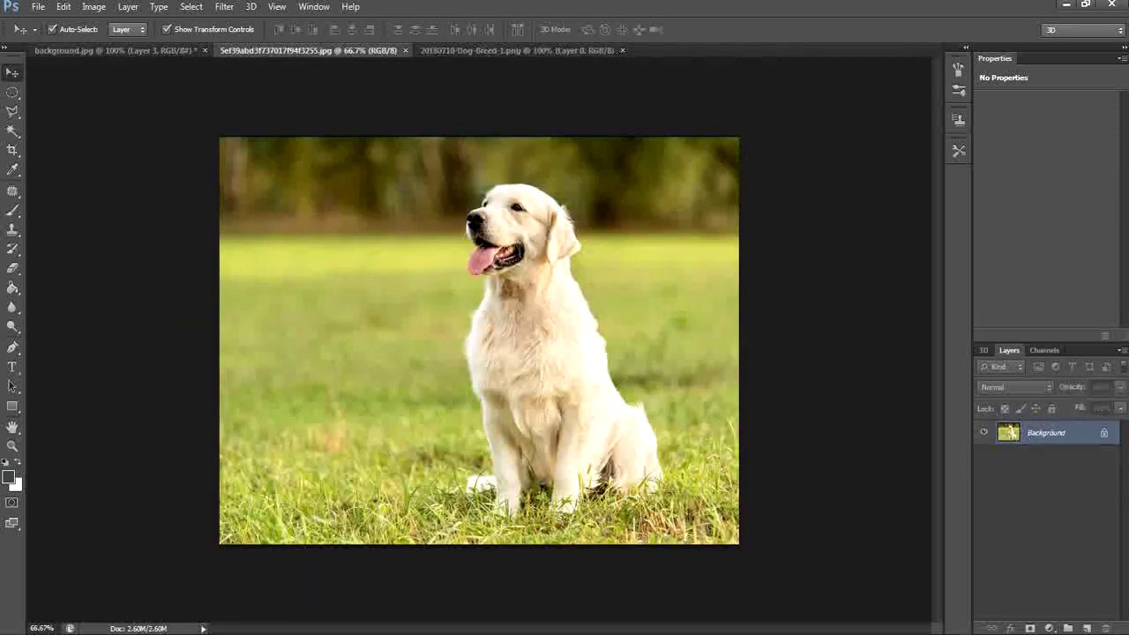
{"action": "left_click_drag", "start_coordinate": [343, 152], "coordinate": [346, 154]}
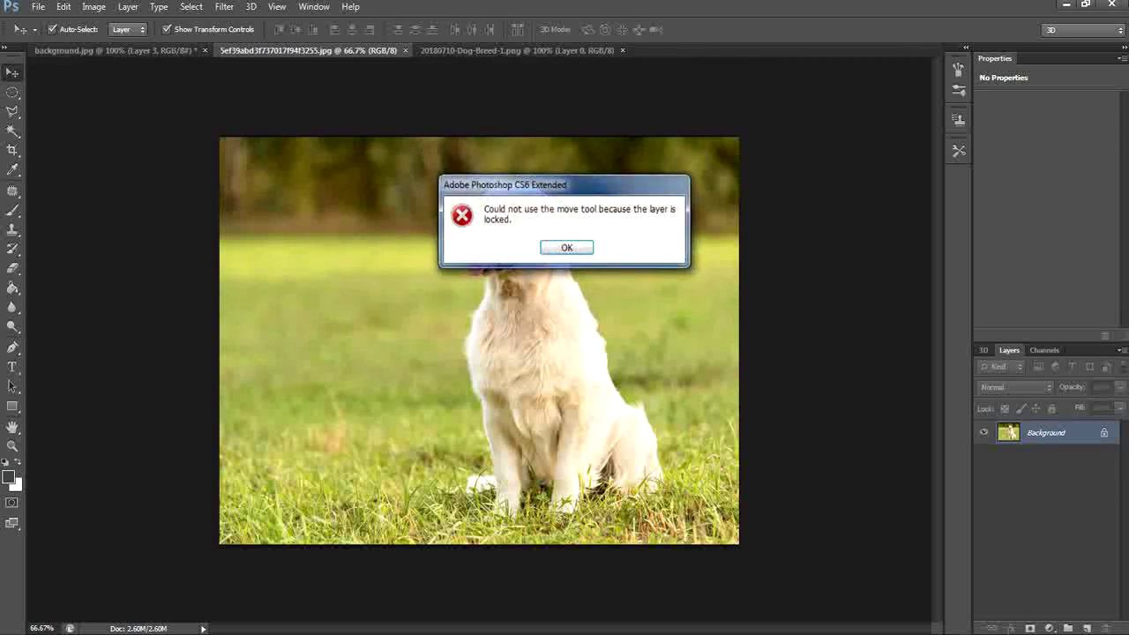
{"action": "key", "text": "Return"}
{"action": "double_click", "coordinate": [1047, 432]}
{"action": "key", "text": "Return"}
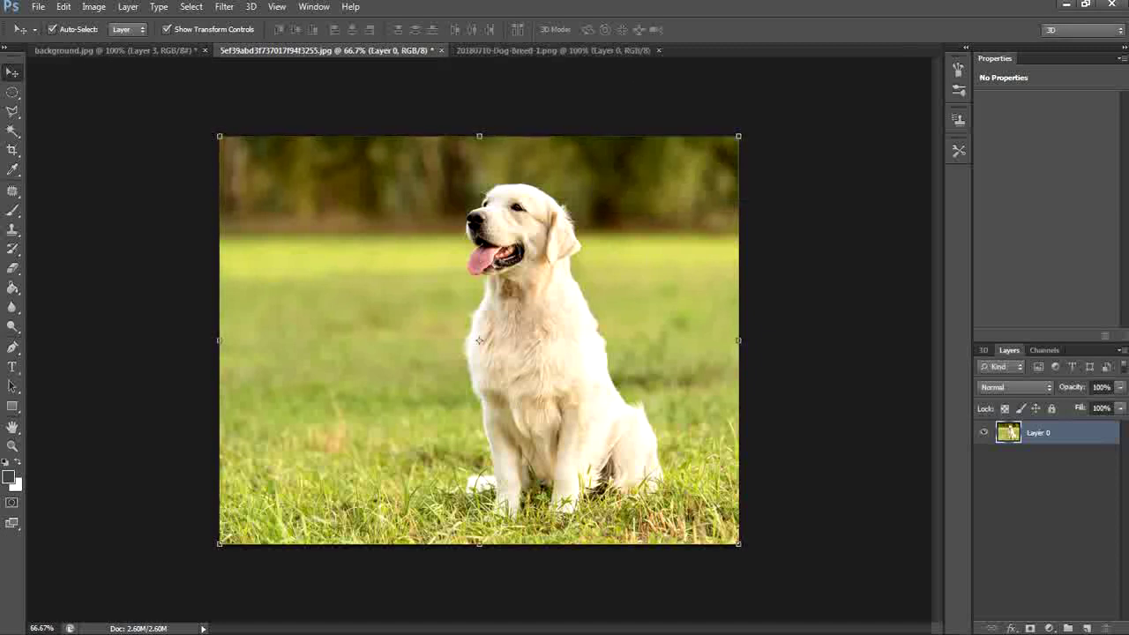
{"action": "left_click_drag", "start_coordinate": [573, 278], "coordinate": [503, 154]}
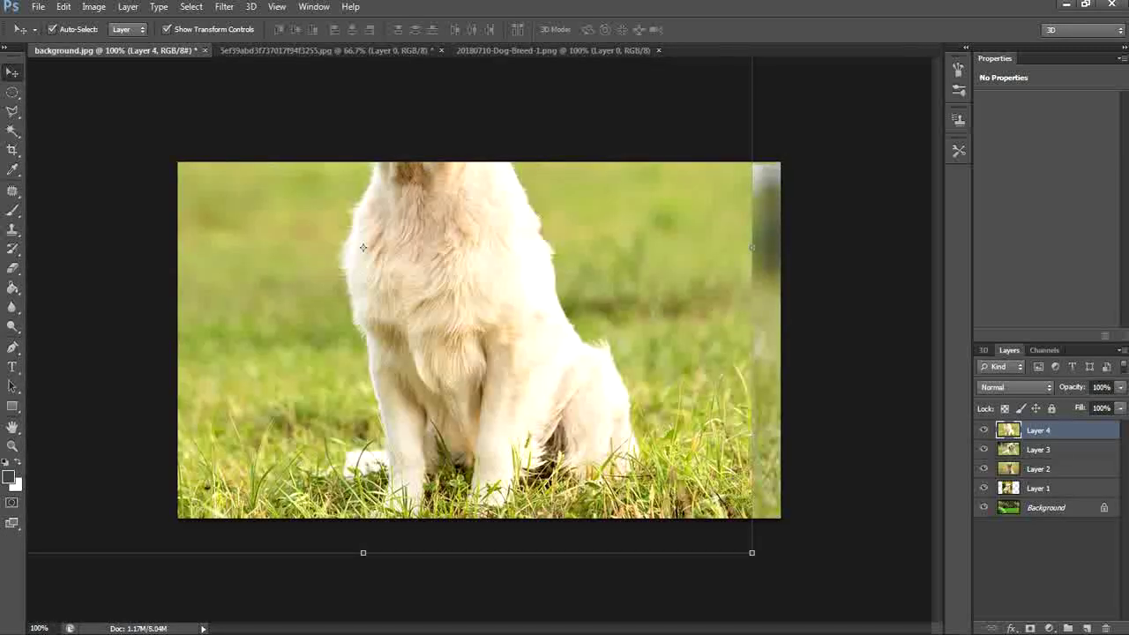
- Shrink the retriever layer and centre it on the canvas
{"action": "left_click_drag", "start_coordinate": [685, 199], "coordinate": [622, 340]}
{"action": "left_click_drag", "start_coordinate": [622, 299], "coordinate": [570, 146]}
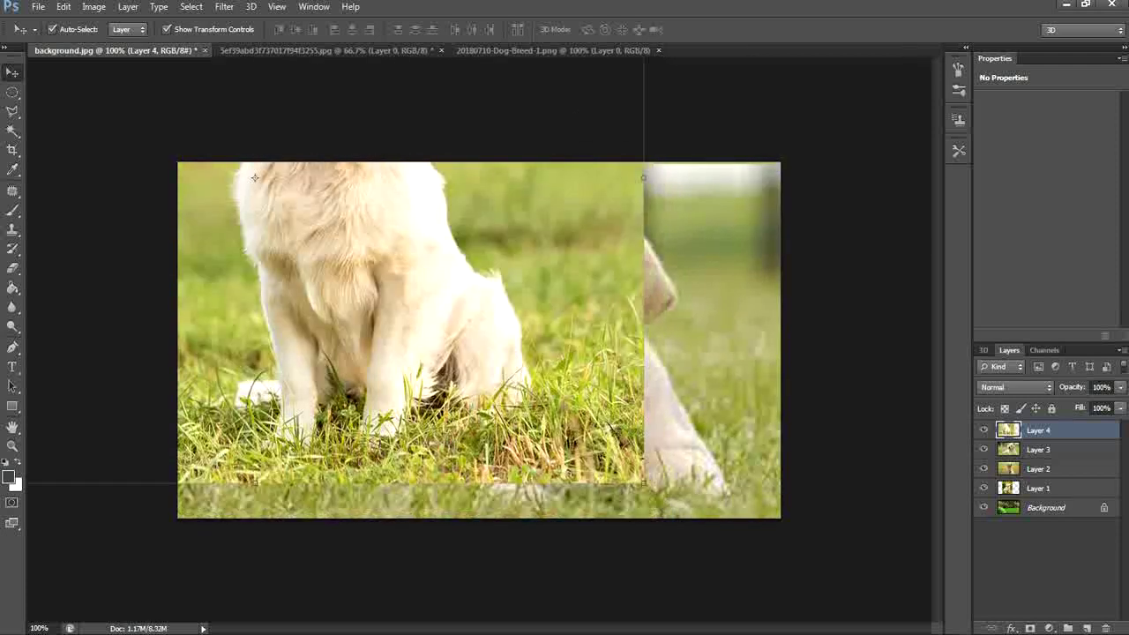
{"action": "left_click_drag", "start_coordinate": [643, 483], "coordinate": [362, 231]}
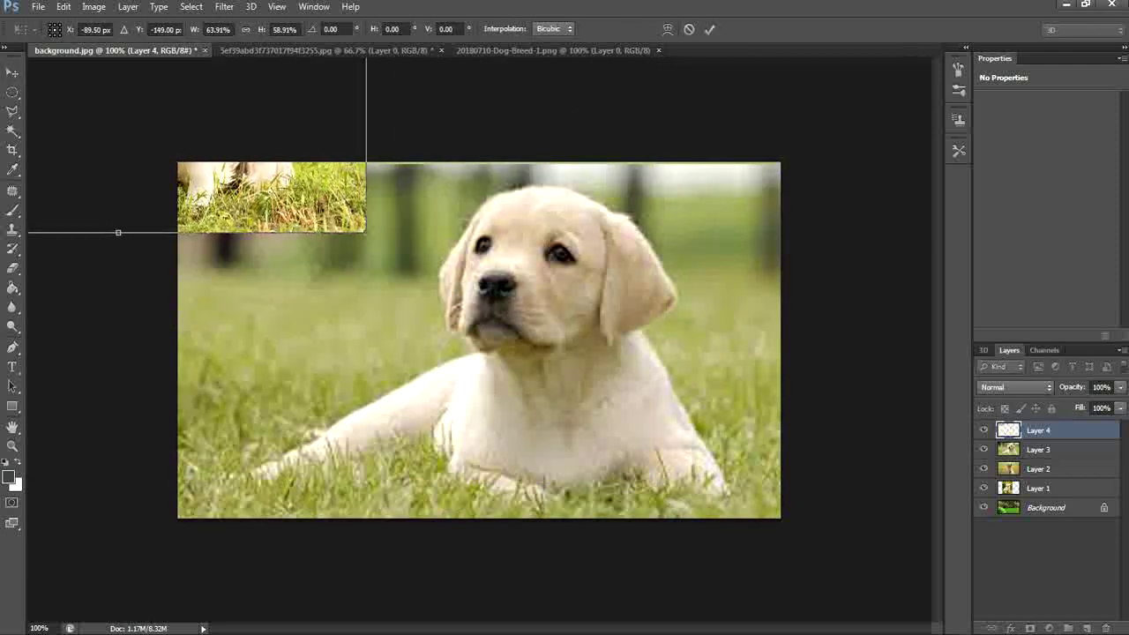
{"action": "left_click_drag", "start_coordinate": [299, 168], "coordinate": [676, 461]}
{"action": "left_click_drag", "start_coordinate": [706, 256], "coordinate": [705, 248]}
- Commit the retriever's transform and close its source document without saving
{"action": "left_click", "coordinate": [711, 29]}
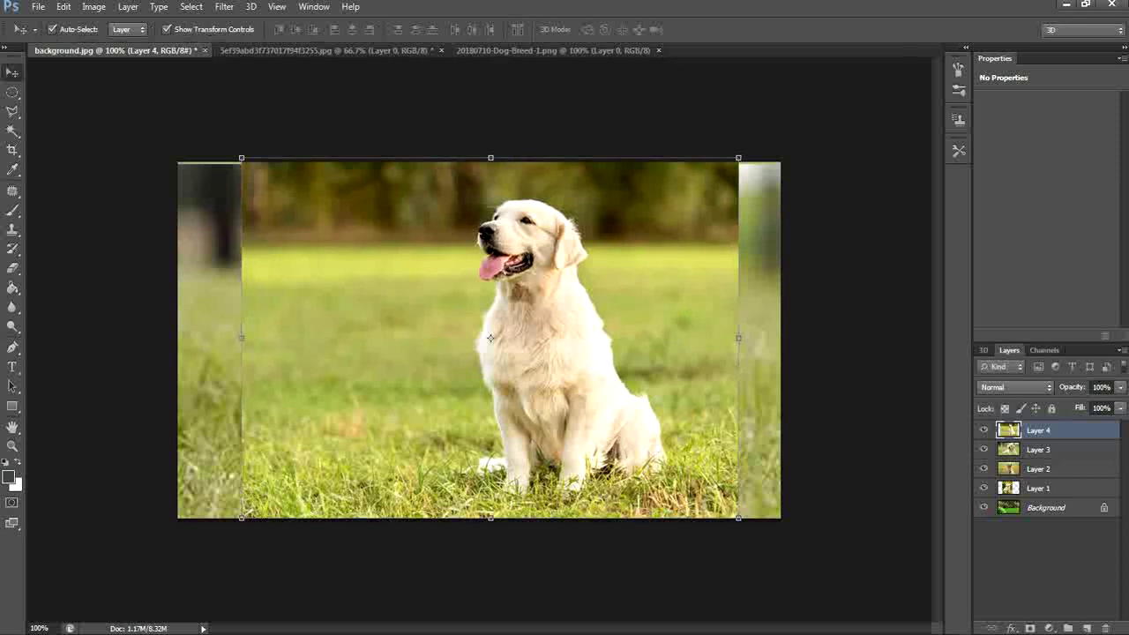
{"action": "left_click", "coordinate": [326, 50]}
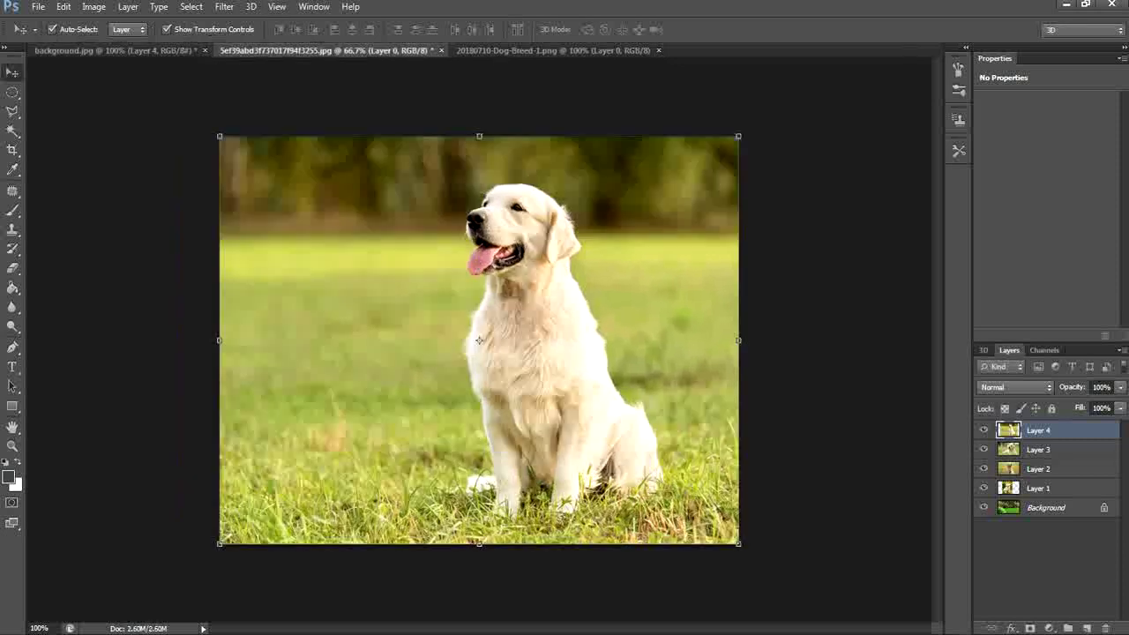
{"action": "left_click", "coordinate": [441, 50]}
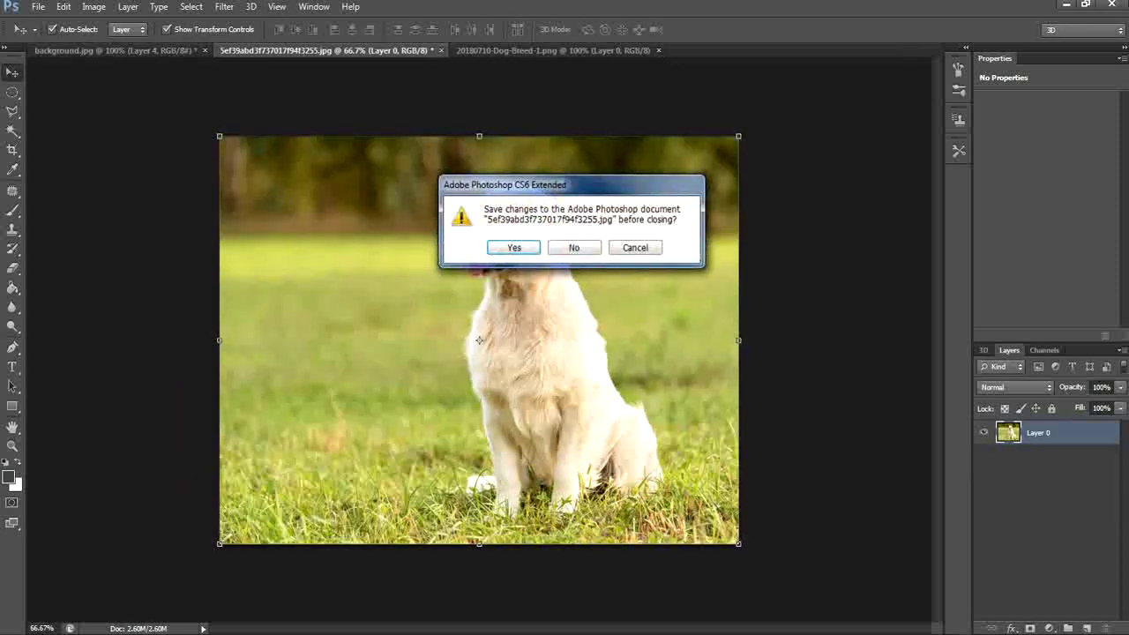
{"action": "key", "text": "n"}
- Drag the running puppy into the montage centre as Layer 5 and close its source
{"action": "key", "text": "ctrl+Tab"}
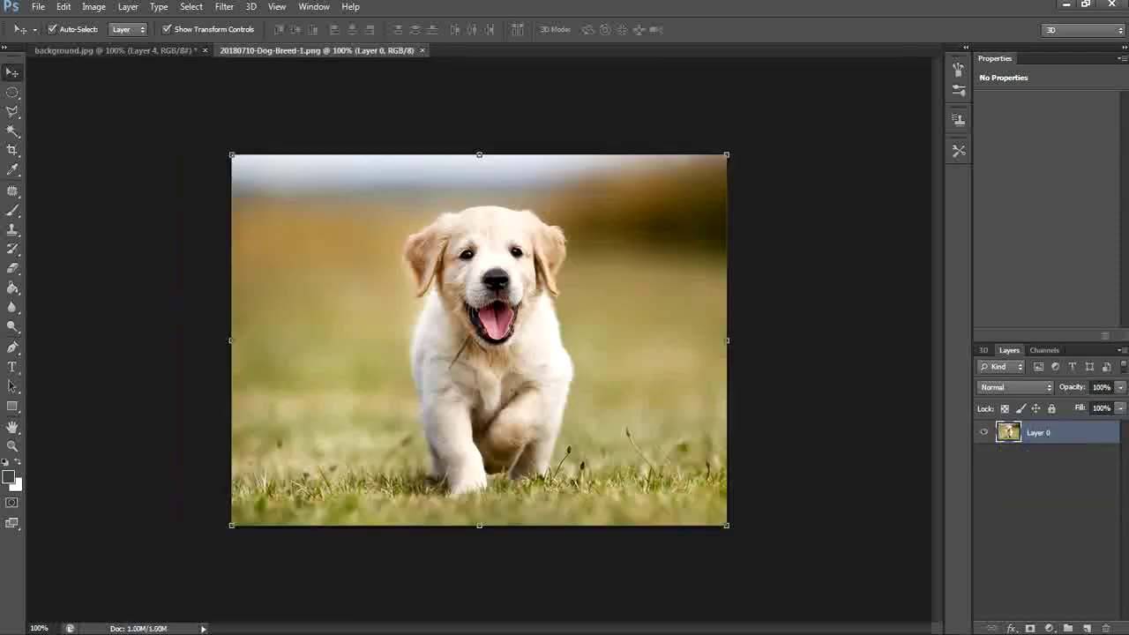
{"action": "left_click_drag", "start_coordinate": [555, 339], "coordinate": [231, 41]}
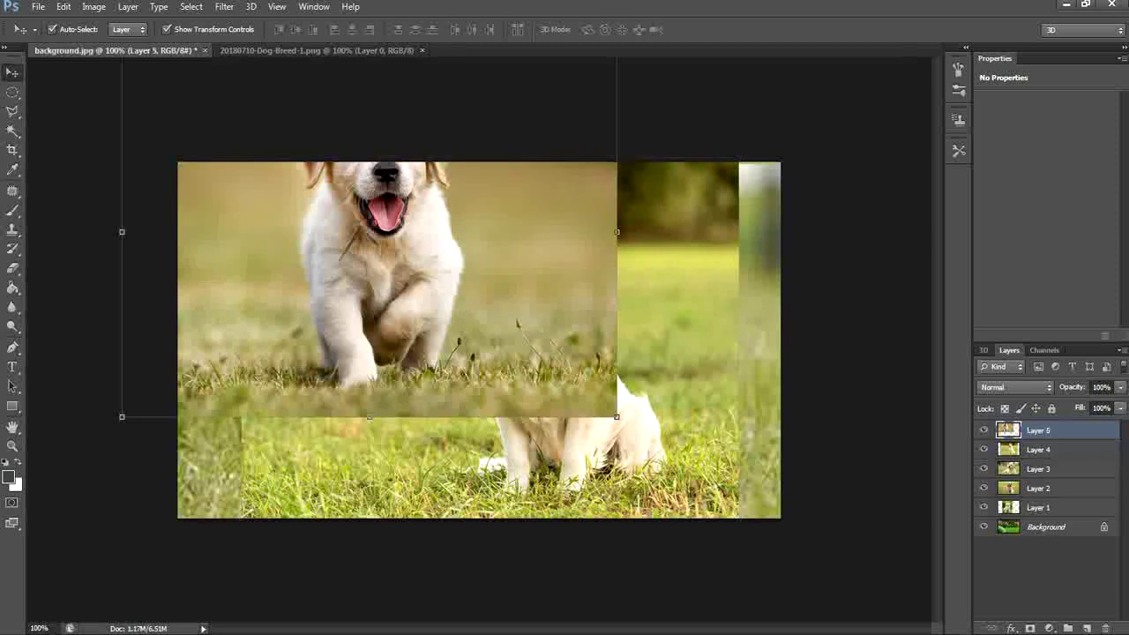
{"action": "left_click_drag", "start_coordinate": [501, 323], "coordinate": [556, 321]}
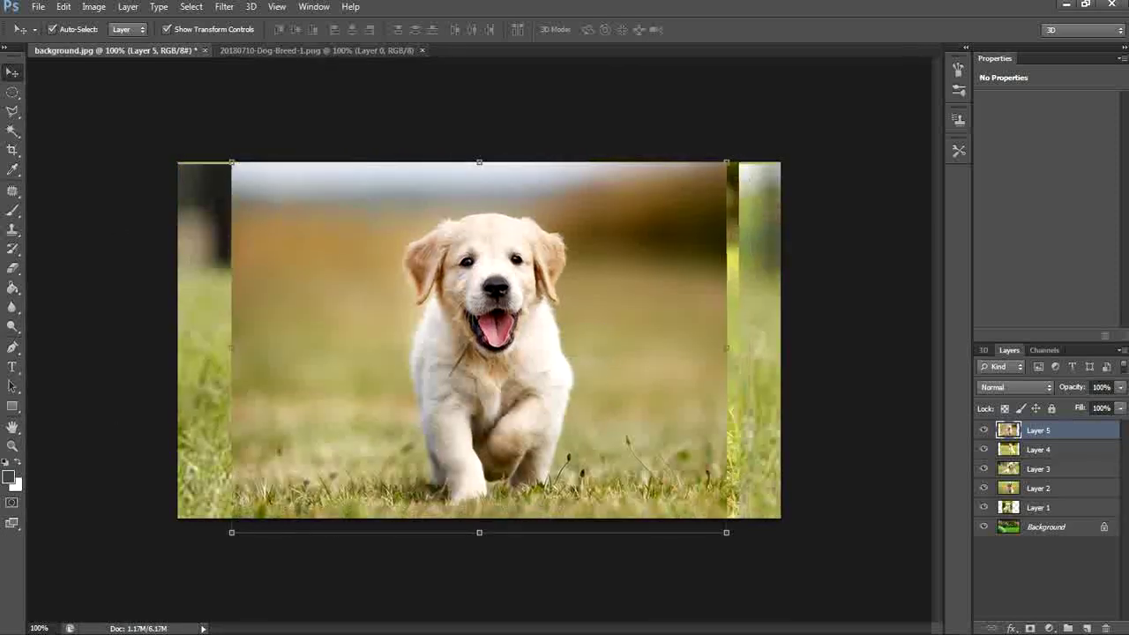
{"action": "left_click", "coordinate": [422, 51]}
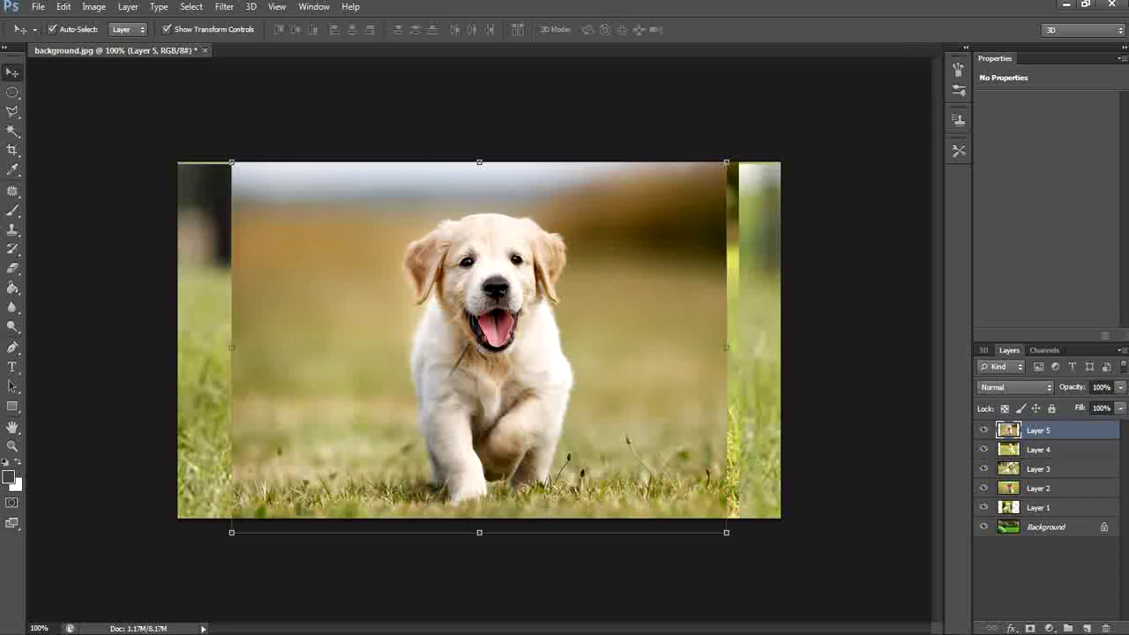
- With the Polygonal Lasso Tool, trace the running puppy's head, ears and body
{"action": "left_click", "coordinate": [12, 111]}
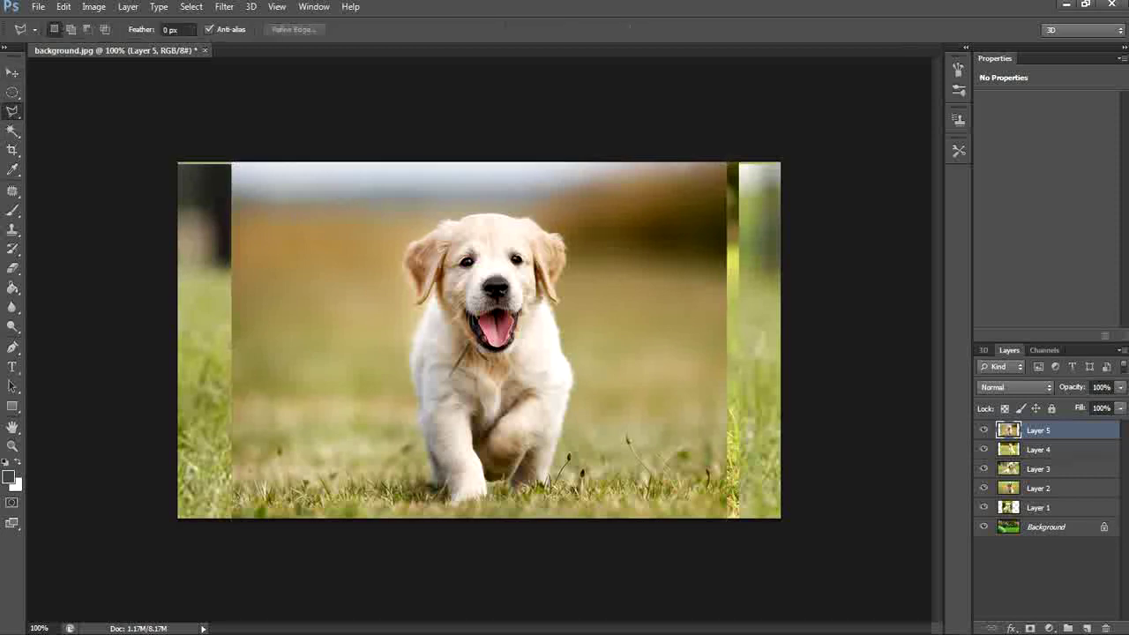
{"action": "right_click", "coordinate": [12, 111]}
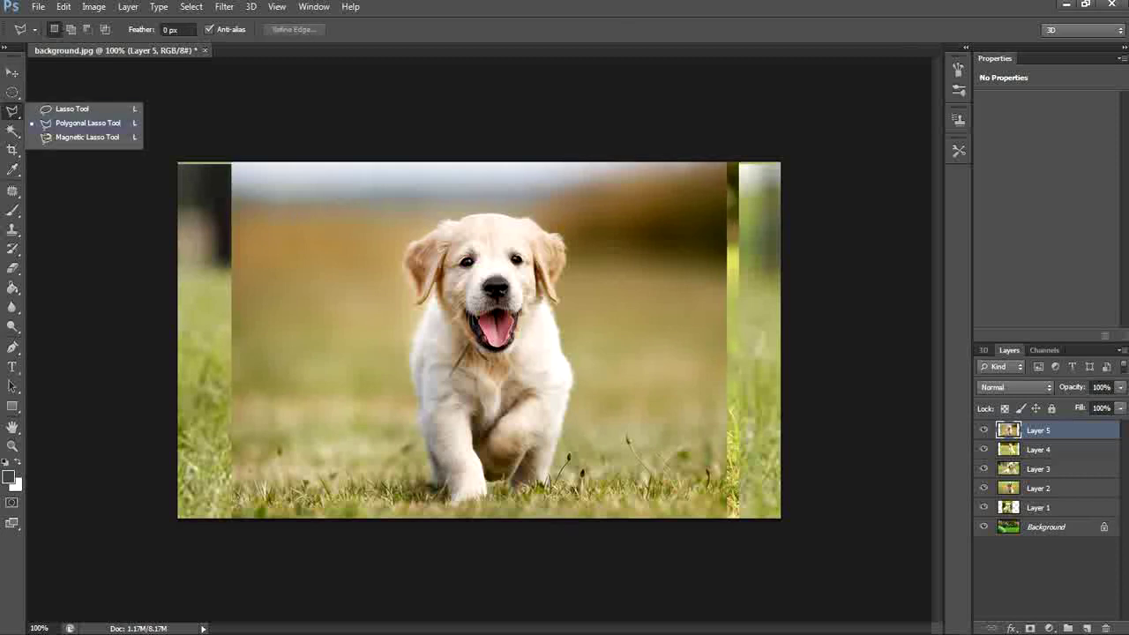
{"action": "key", "text": "Escape"}
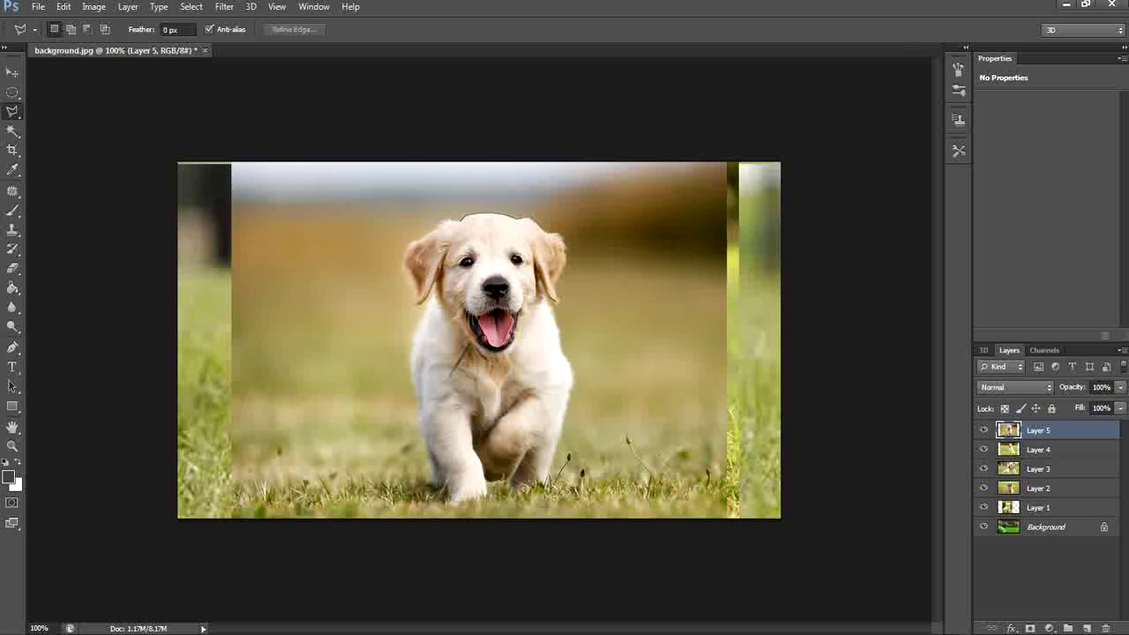
{"action": "key", "text": "Return"}
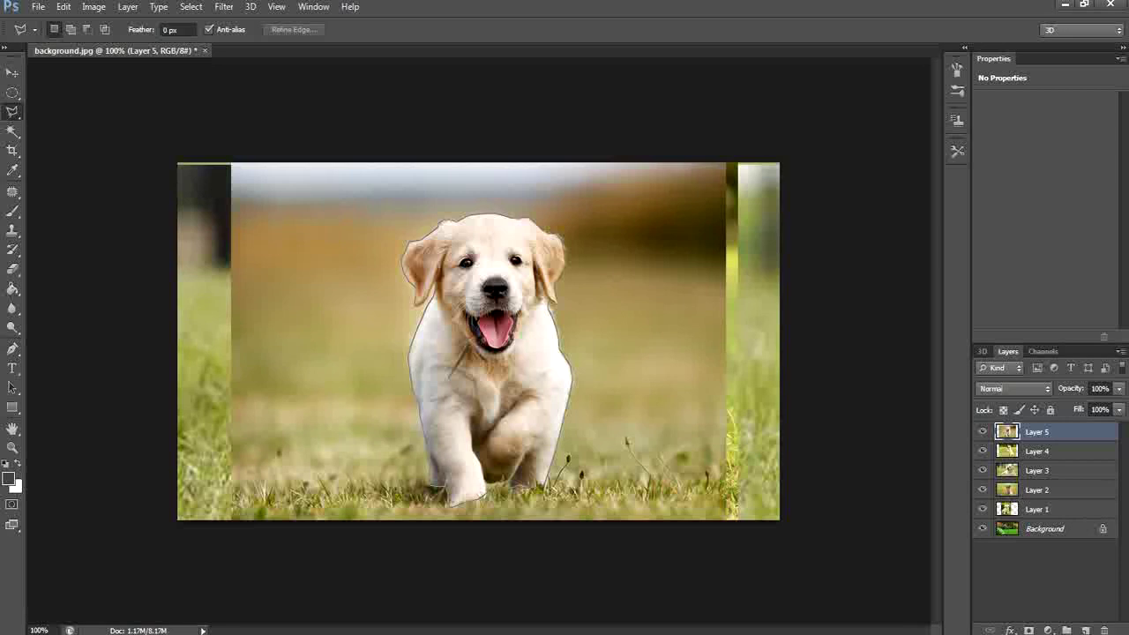
- Close the selection, mask Layer 5 to the running puppy, and move it left
{"action": "key", "text": "Return"}
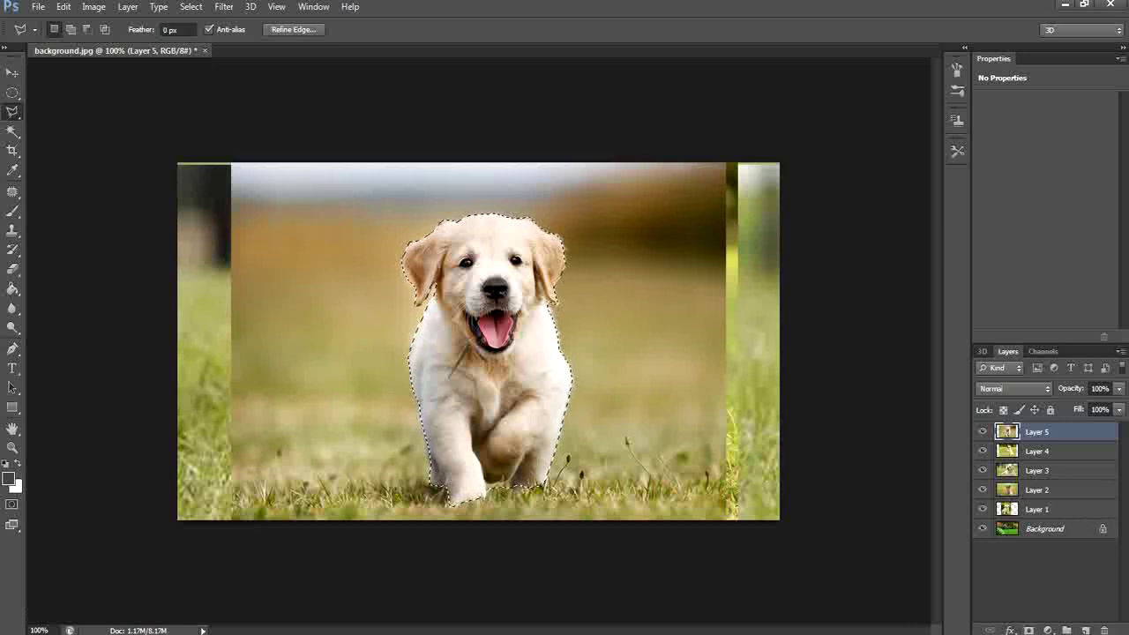
{"action": "left_click", "coordinate": [1029, 630]}
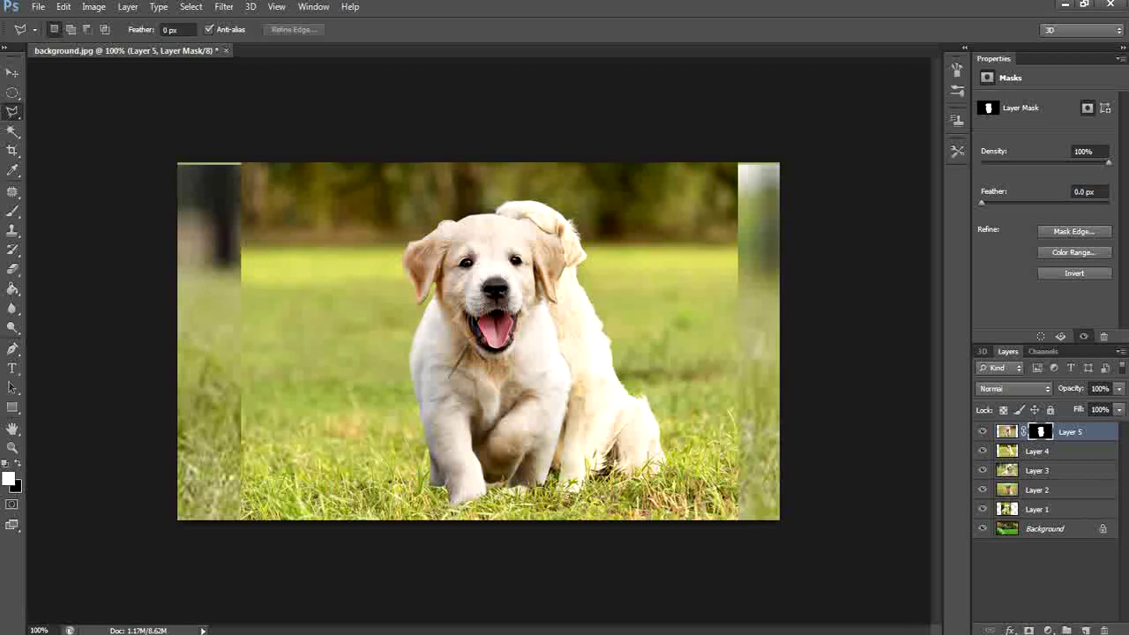
{"action": "key", "text": "v"}
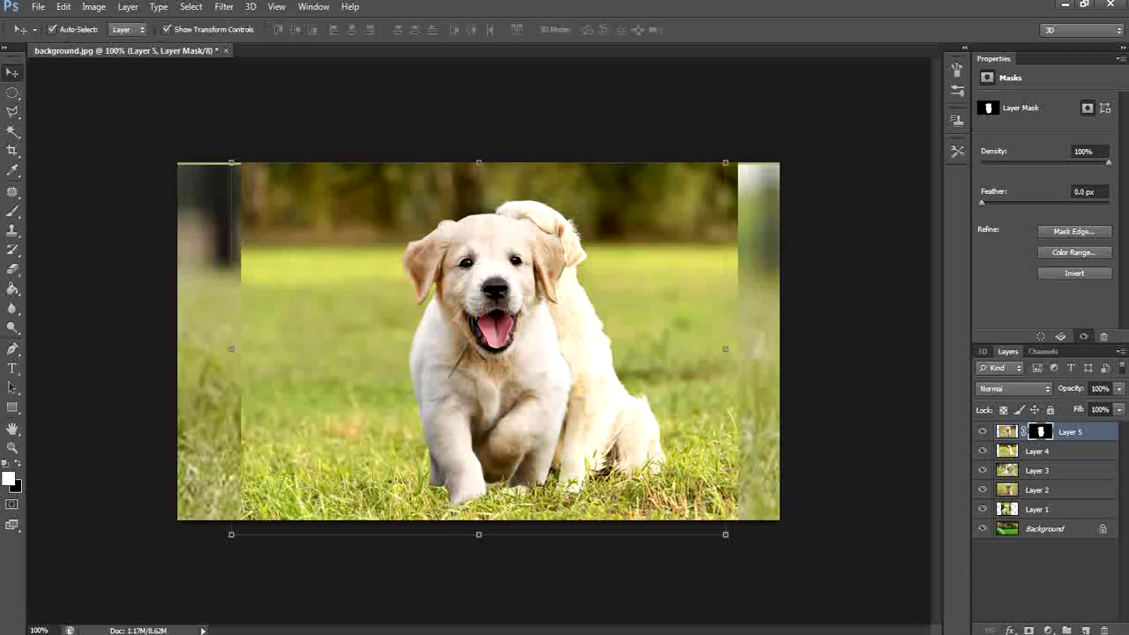
{"action": "left_click_drag", "start_coordinate": [523, 282], "coordinate": [369, 276]}
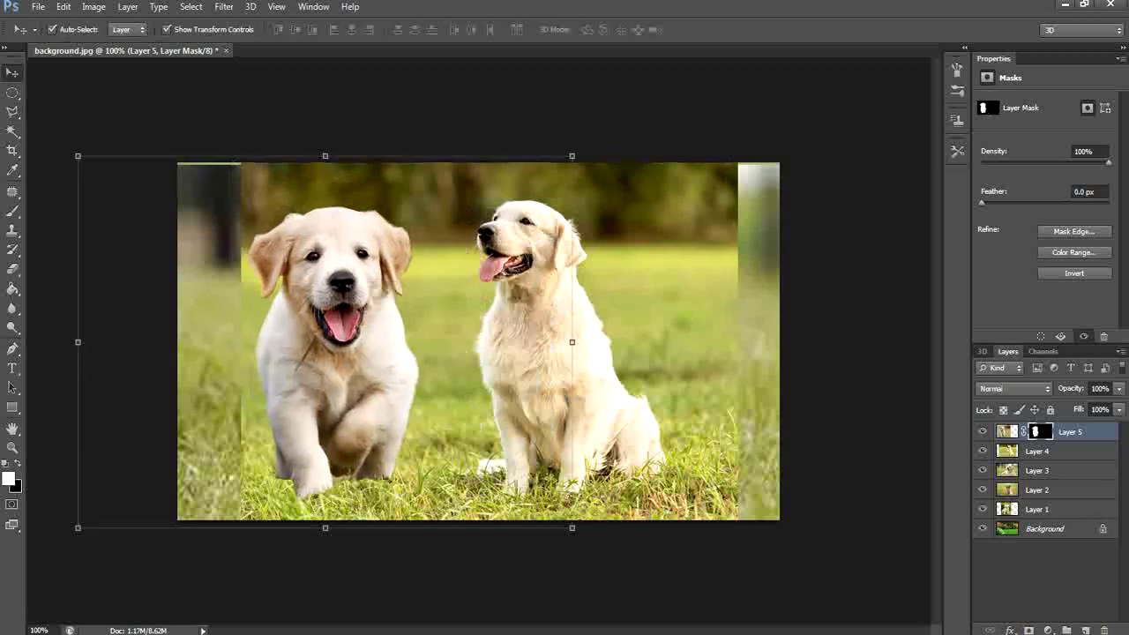
- Scale the running puppy down toward the lower left, commit, and hide Layer 5
{"action": "left_click_drag", "start_coordinate": [572, 156], "coordinate": [379, 307]}
{"action": "left_click", "coordinate": [708, 29]}
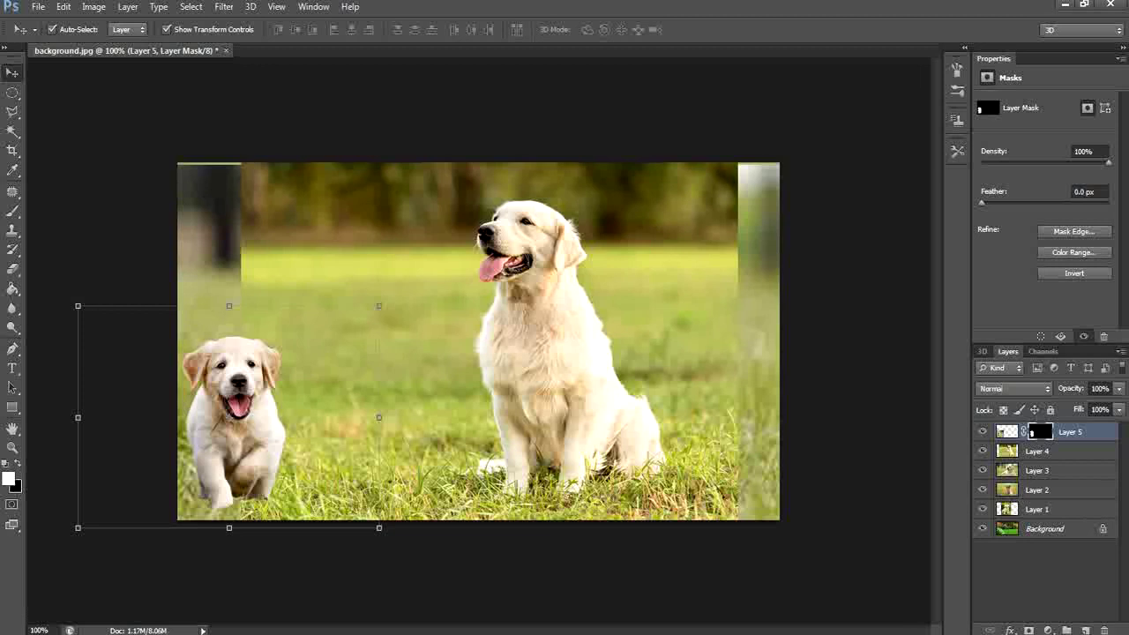
{"action": "left_click", "coordinate": [983, 432]}
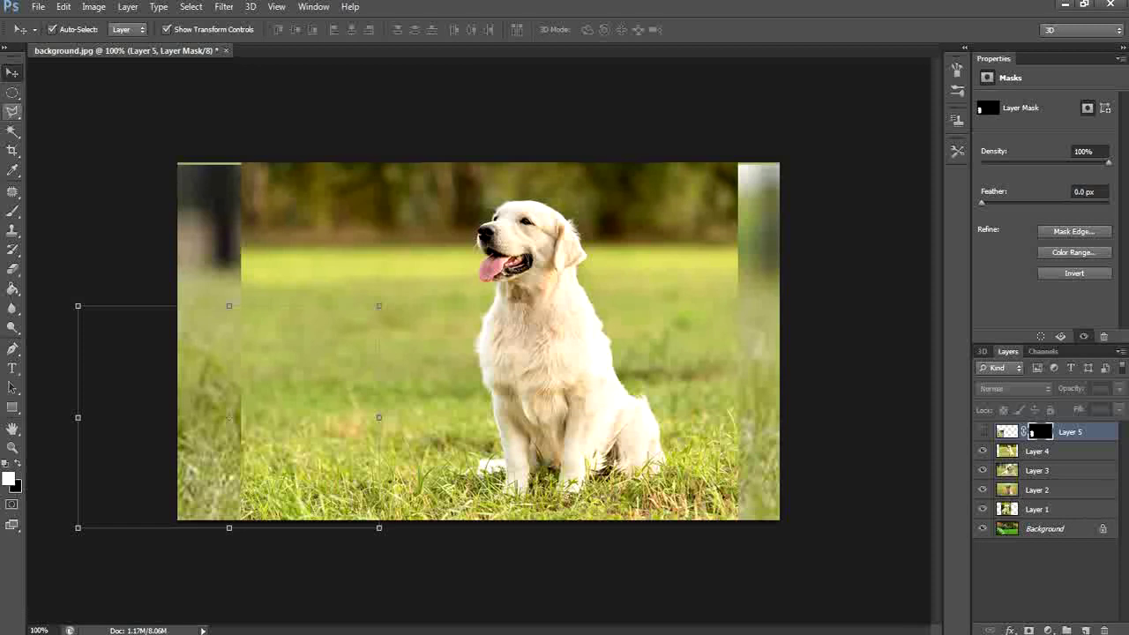
- Extend the outline along the retriever's back and mask Layer 4 to the sitting golden retriever
{"action": "key", "text": "l"}
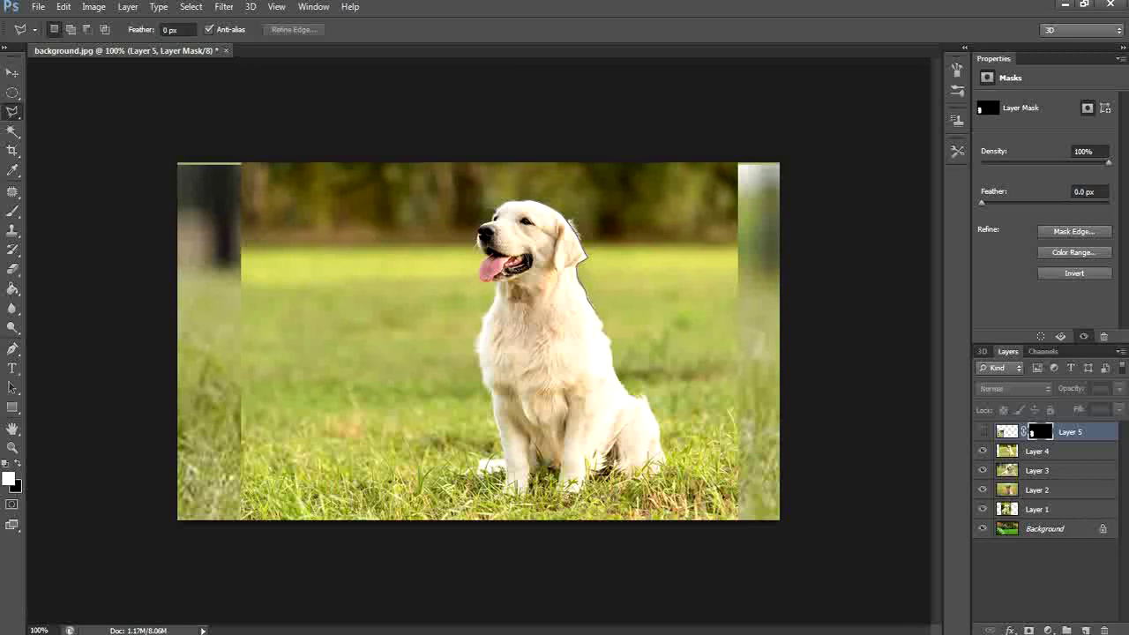
{"action": "left_click", "coordinate": [594, 309]}
{"action": "double_click", "coordinate": [644, 395]}
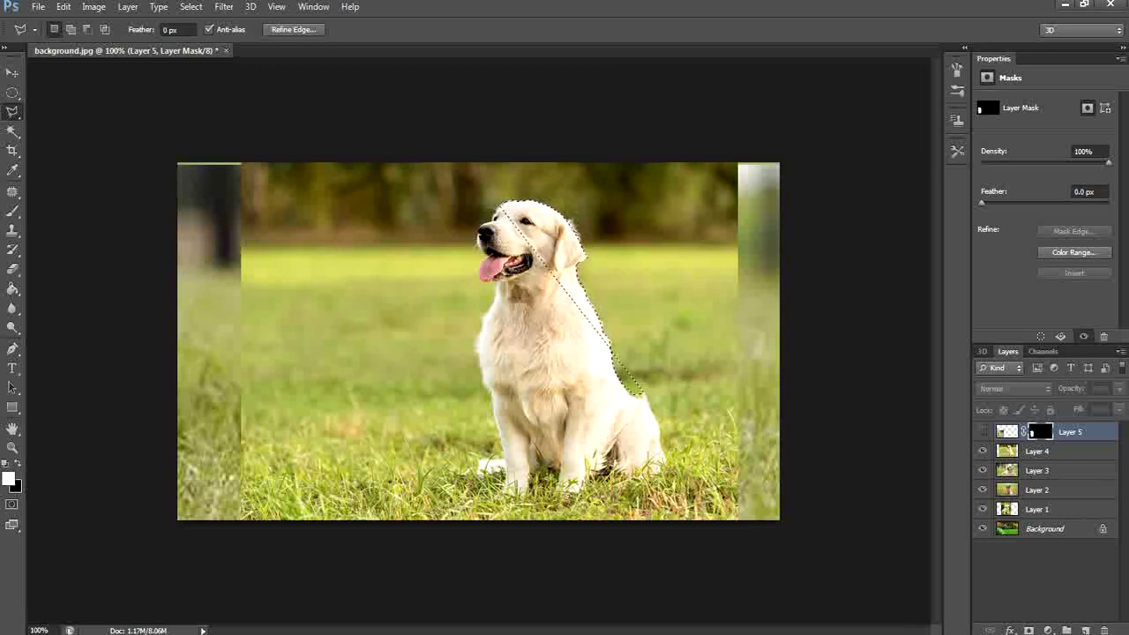
{"action": "key", "text": "ctrl+d"}
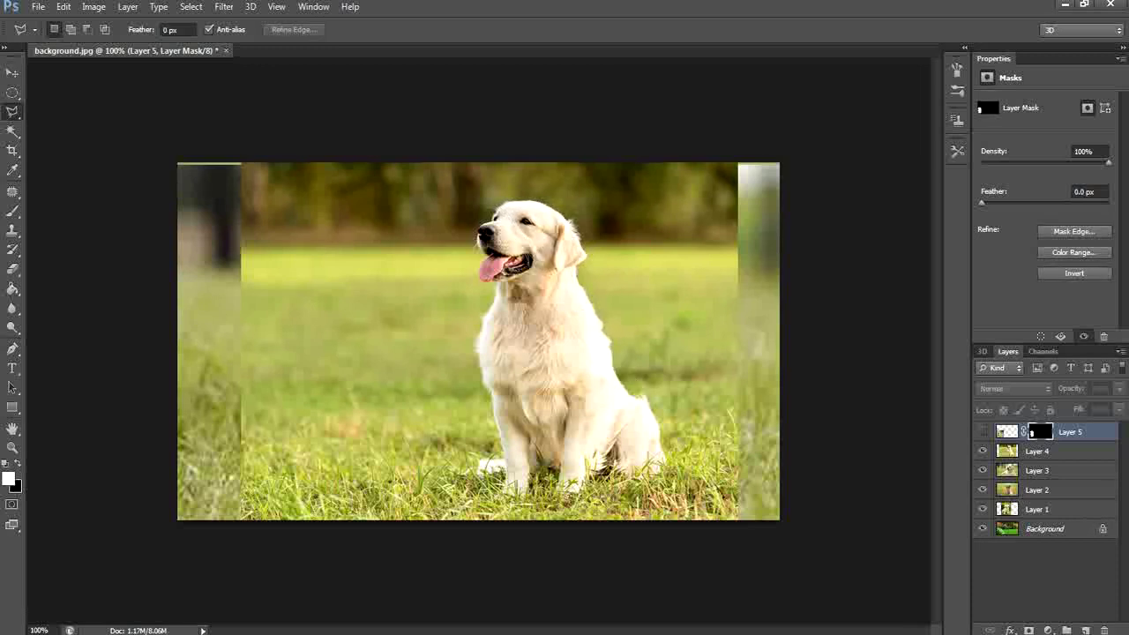
{"action": "key", "text": "ctrl+z"}
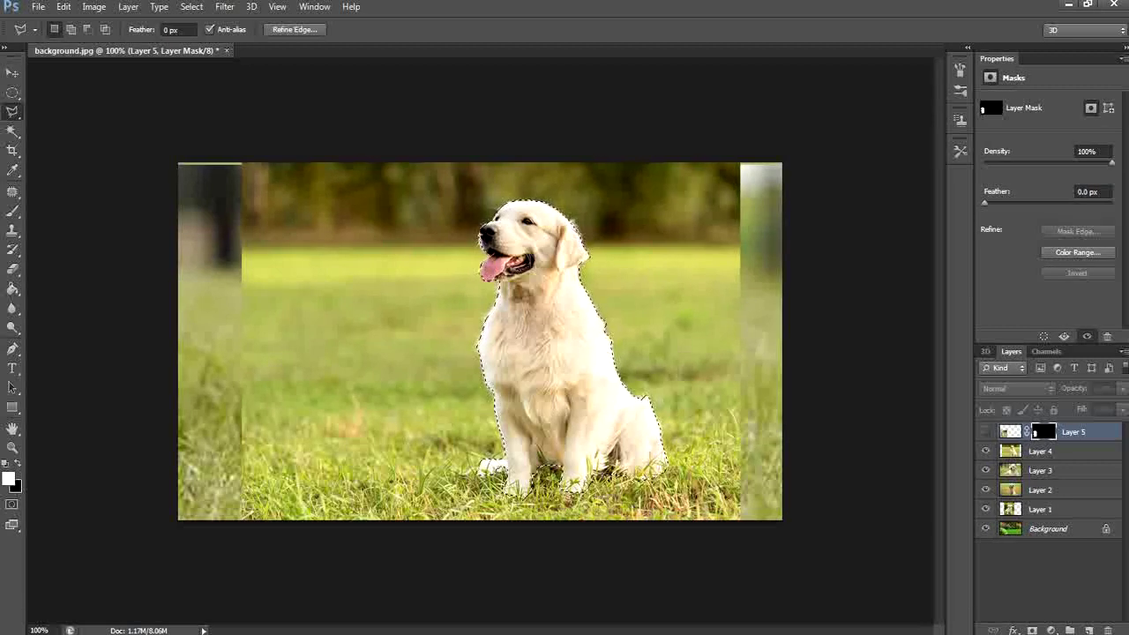
{"action": "left_click", "coordinate": [1041, 451]}
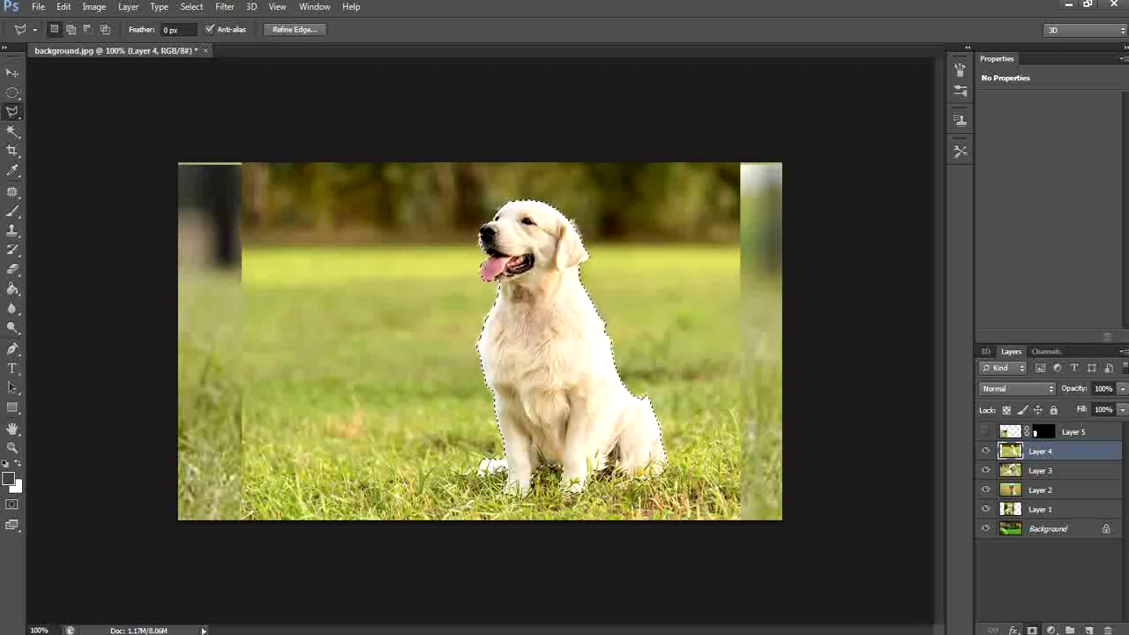
{"action": "left_click", "coordinate": [1032, 630]}
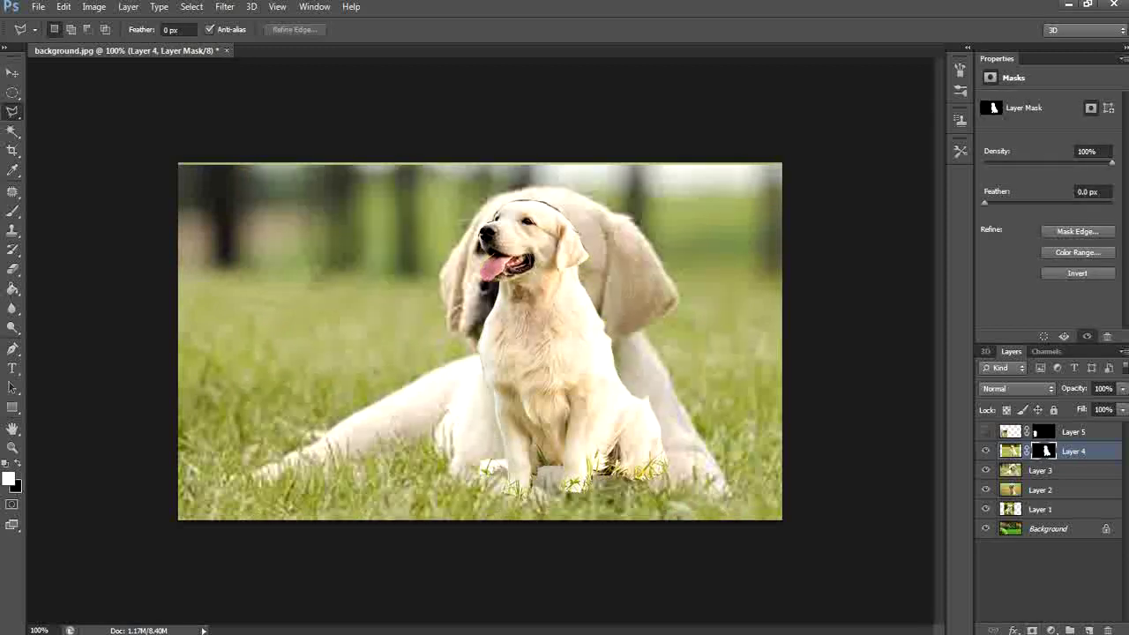
- Shrink the golden retriever onto the left grass, commit the transform, and hide Layer 4
{"action": "key", "text": "v"}
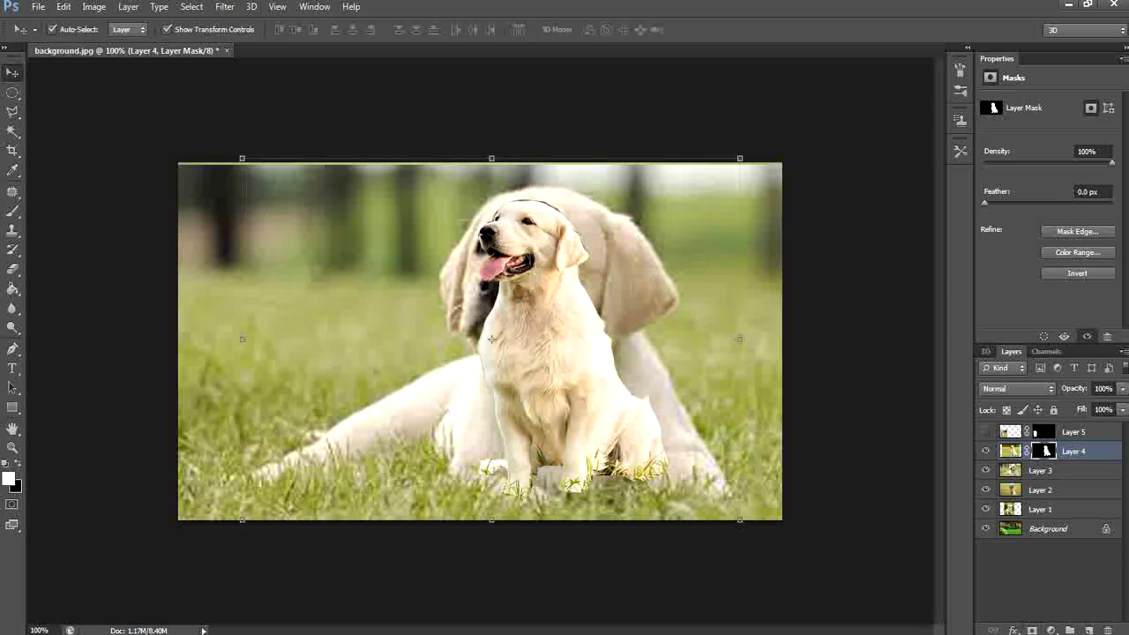
{"action": "left_click_drag", "start_coordinate": [491, 339], "coordinate": [236, 338]}
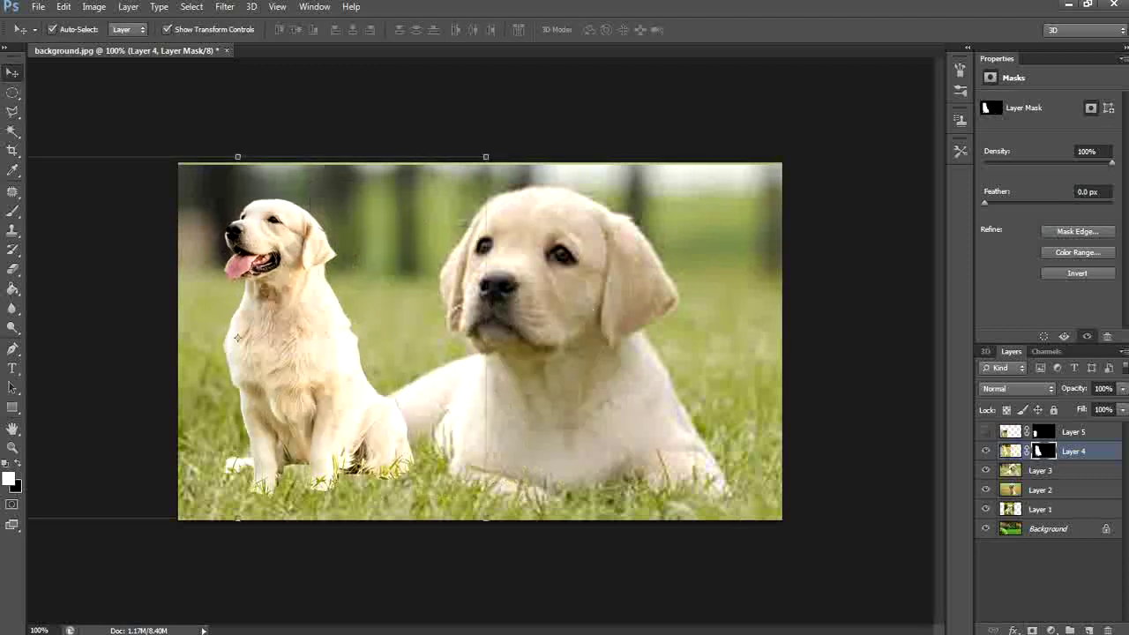
{"action": "left_click_drag", "start_coordinate": [485, 156], "coordinate": [399, 200]}
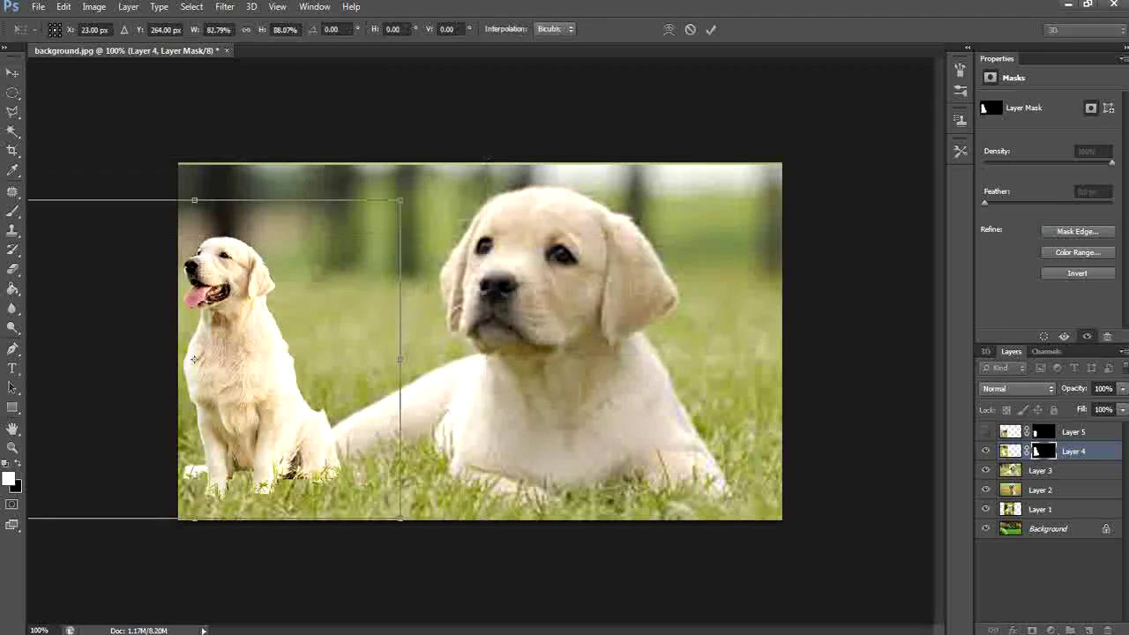
{"action": "left_click_drag", "start_coordinate": [221, 236], "coordinate": [405, 246]}
{"action": "left_click_drag", "start_coordinate": [171, 193], "coordinate": [338, 245]}
{"action": "left_click_drag", "start_coordinate": [510, 328], "coordinate": [353, 338]}
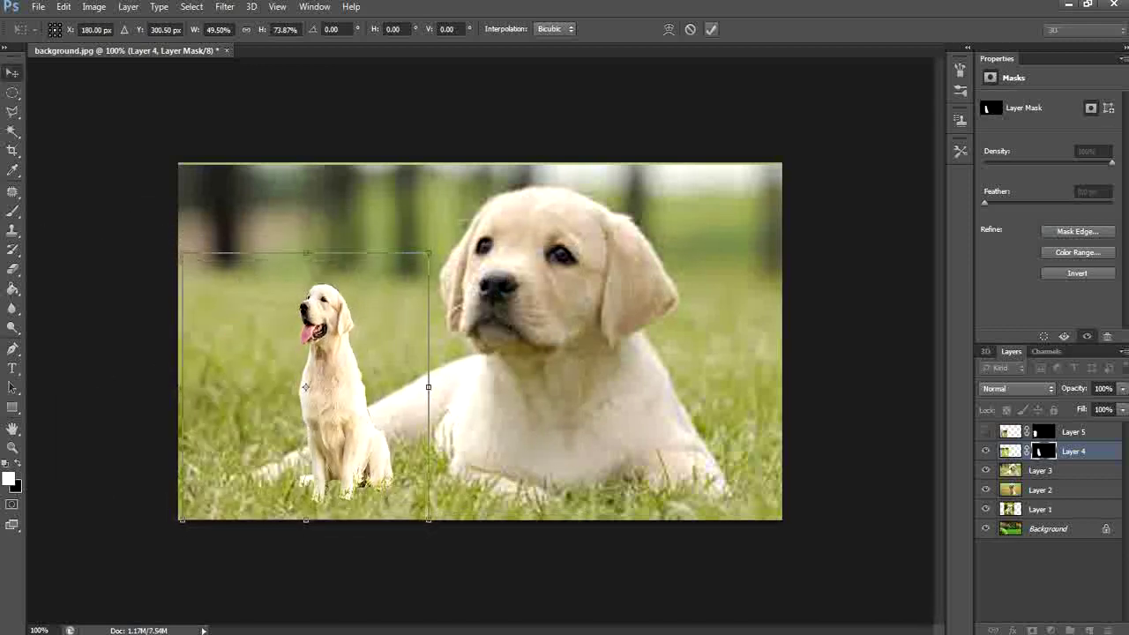
{"action": "left_click", "coordinate": [711, 29]}
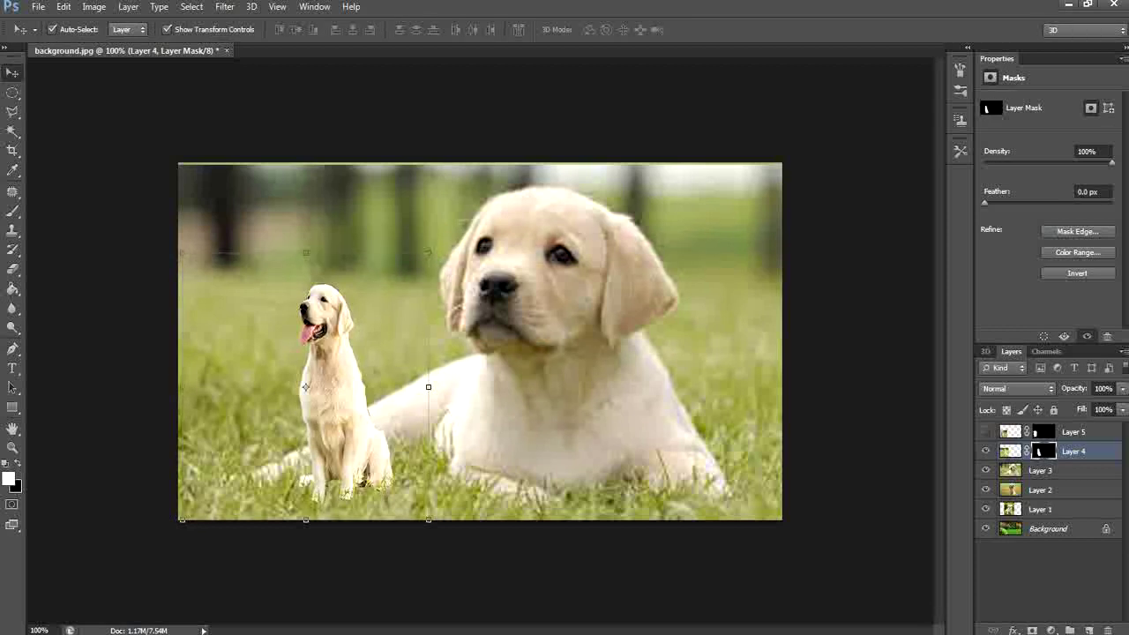
{"action": "left_click", "coordinate": [985, 451]}
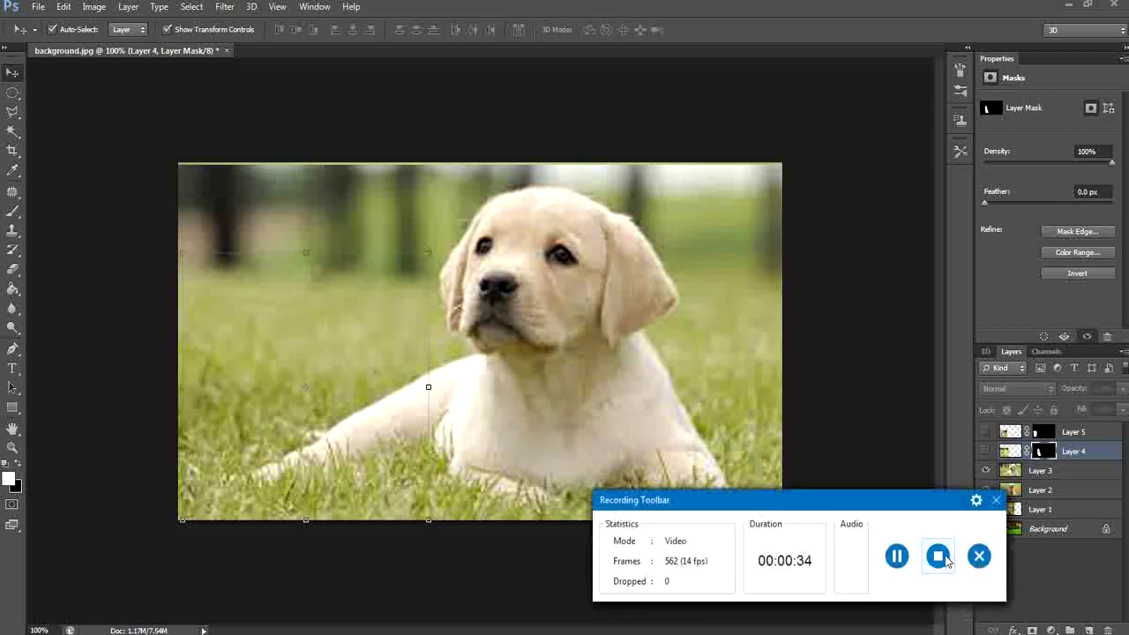
- Mask Layer 3 to the selected lying puppy
{"action": "left_click", "coordinate": [937, 554]}
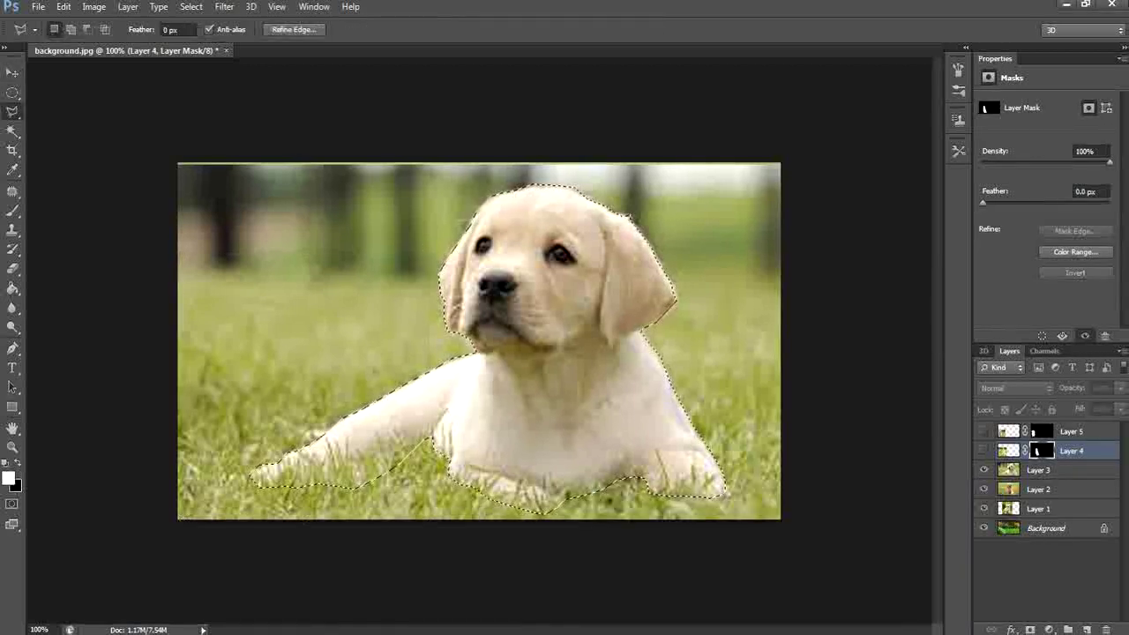
{"action": "left_click", "coordinate": [1039, 470]}
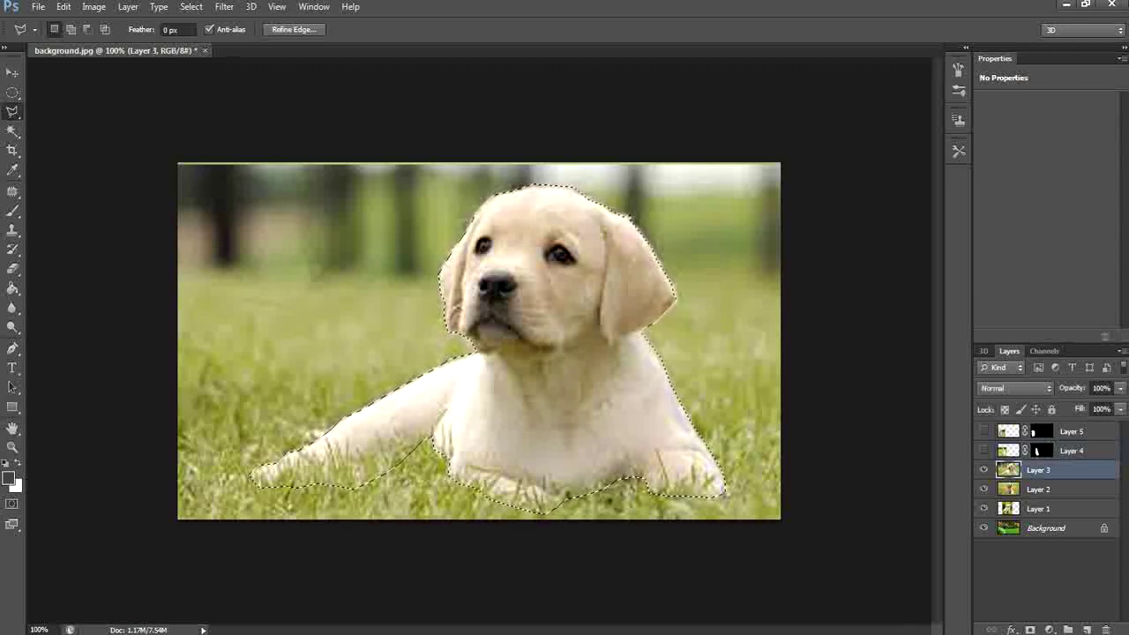
{"action": "left_click", "coordinate": [1031, 630]}
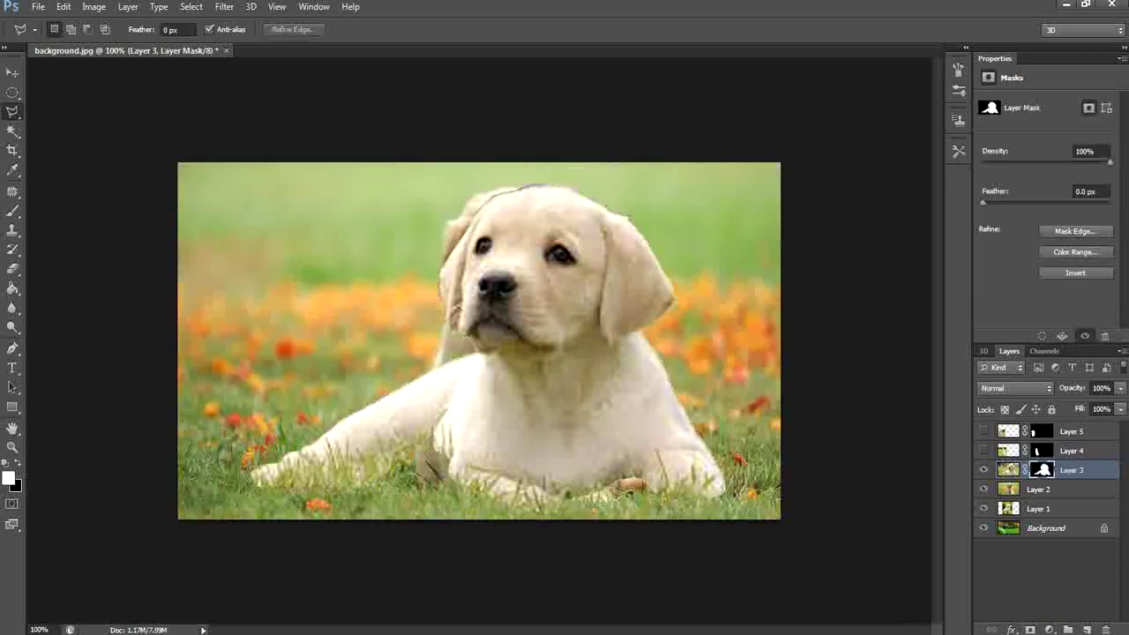
- Shrink the lying puppy, move it toward the lower left, commit, and hide Layer 3
{"action": "left_click", "coordinate": [12, 71]}
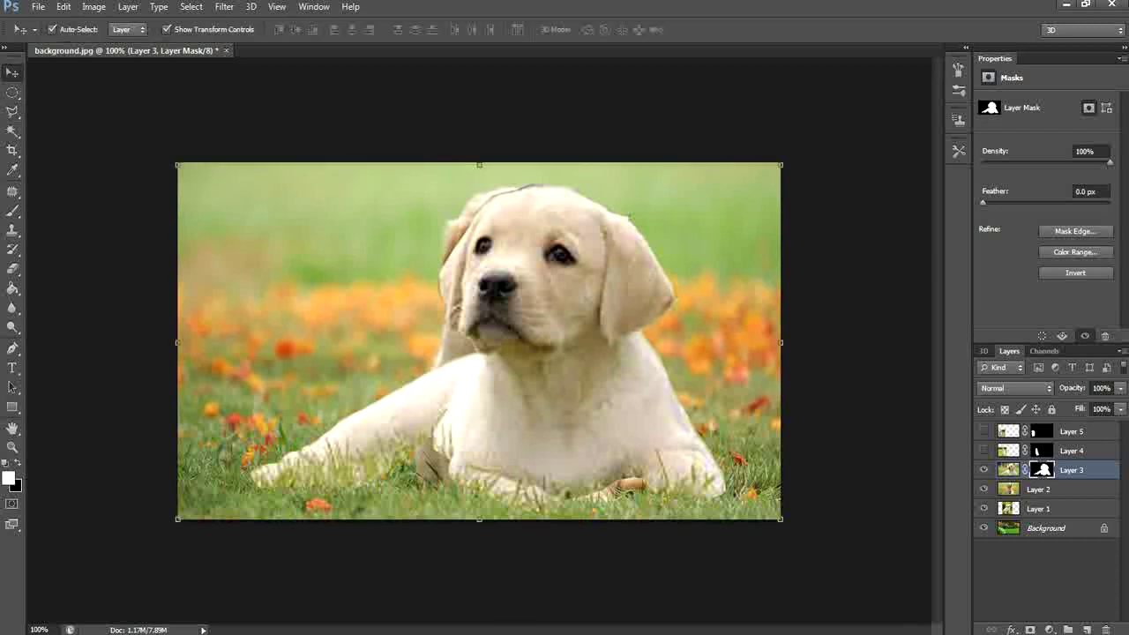
{"action": "left_click_drag", "start_coordinate": [538, 276], "coordinate": [564, 260]}
{"action": "left_click_drag", "start_coordinate": [806, 504], "coordinate": [500, 408]}
{"action": "left_click_drag", "start_coordinate": [336, 241], "coordinate": [302, 339]}
{"action": "key", "text": "Return"}
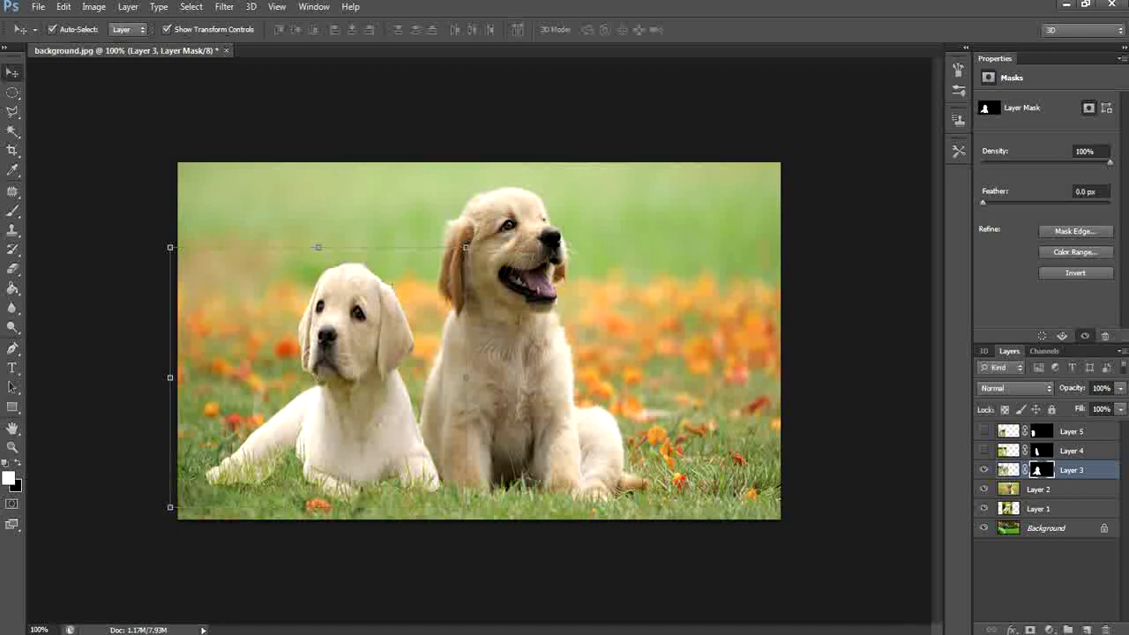
{"action": "left_click", "coordinate": [983, 470]}
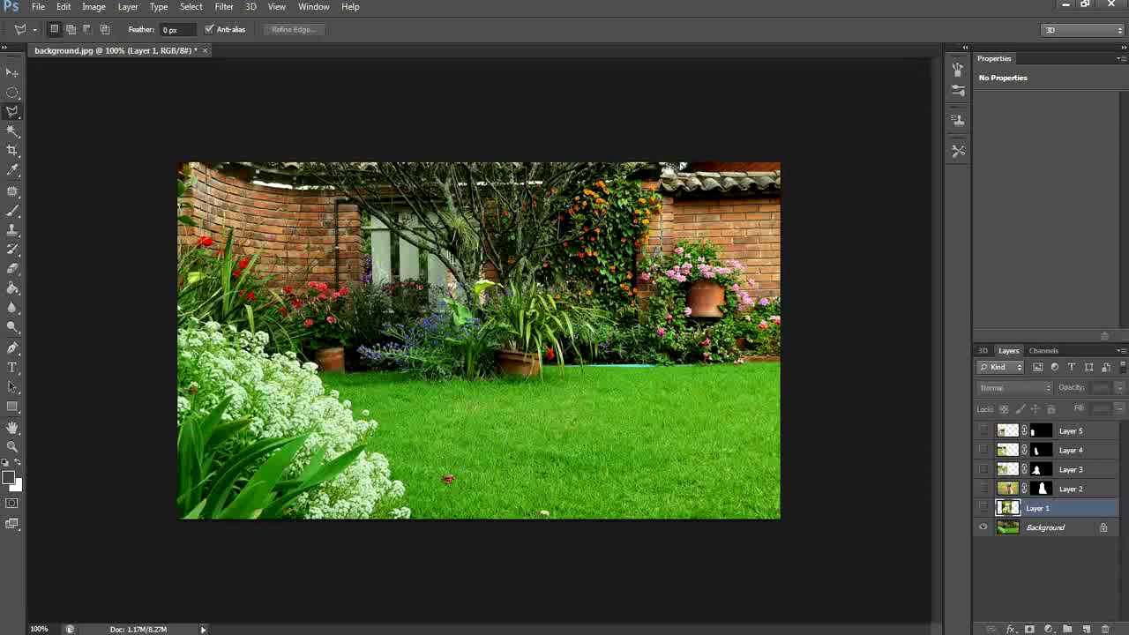
- Cancel the Background rename and turn Layers 5, 4, 3 and 2 back on
{"action": "key", "text": "Escape"}
{"action": "left_click", "coordinate": [983, 430]}
{"action": "left_click", "coordinate": [984, 450]}
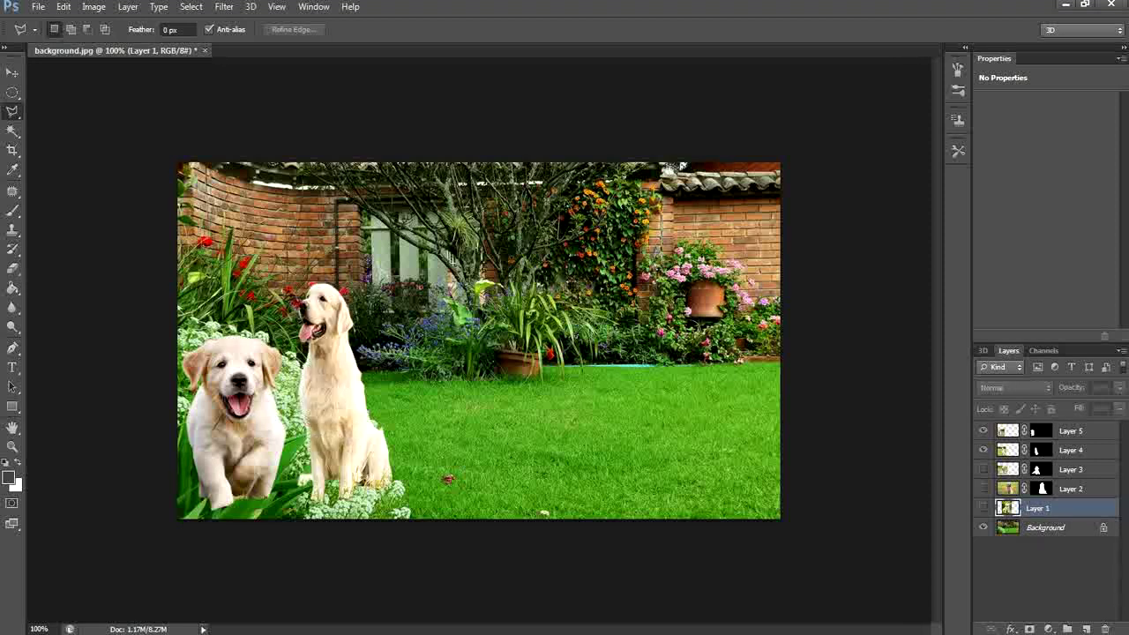
{"action": "left_click", "coordinate": [984, 470]}
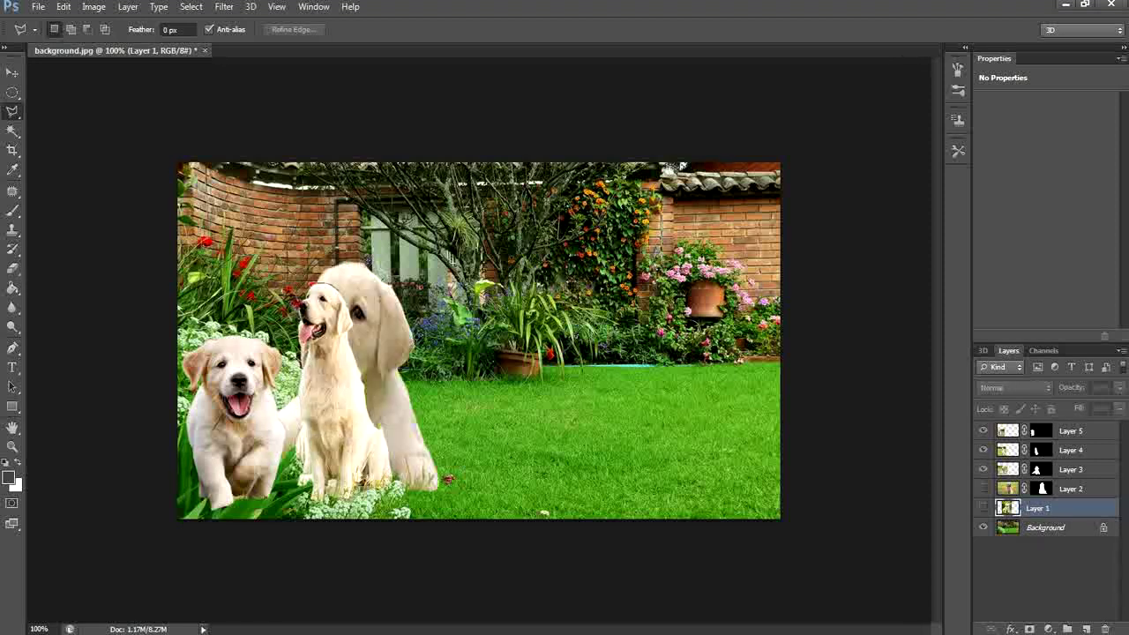
{"action": "left_click", "coordinate": [984, 488]}
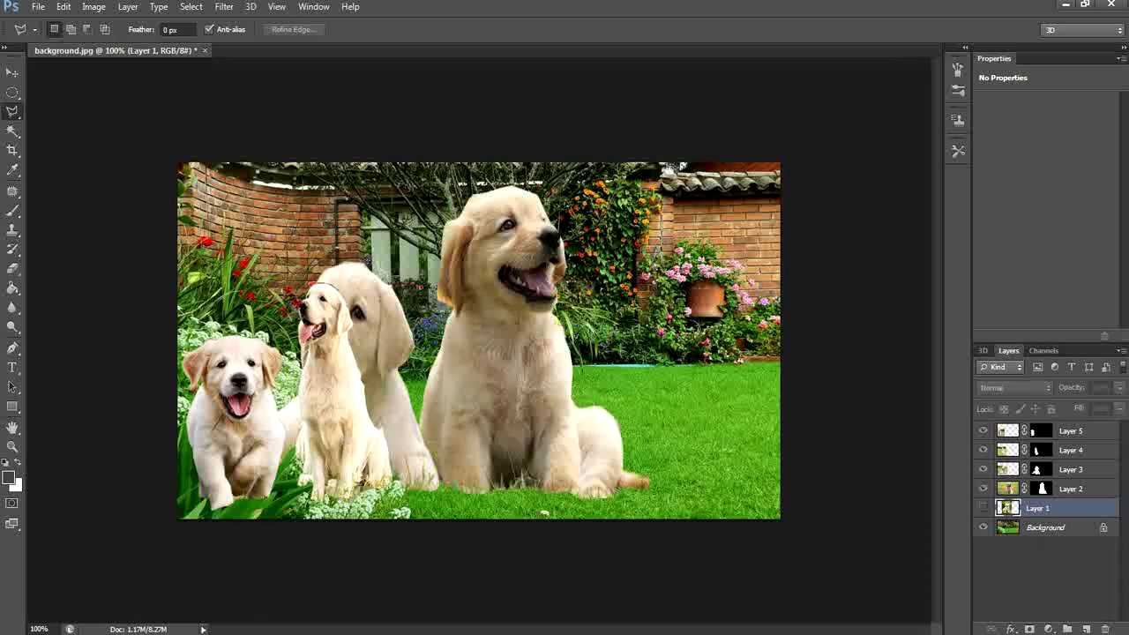
- Shrink Layer 2's puppy into the upper left, then place the running puppy centre-right
{"action": "key", "text": "v"}
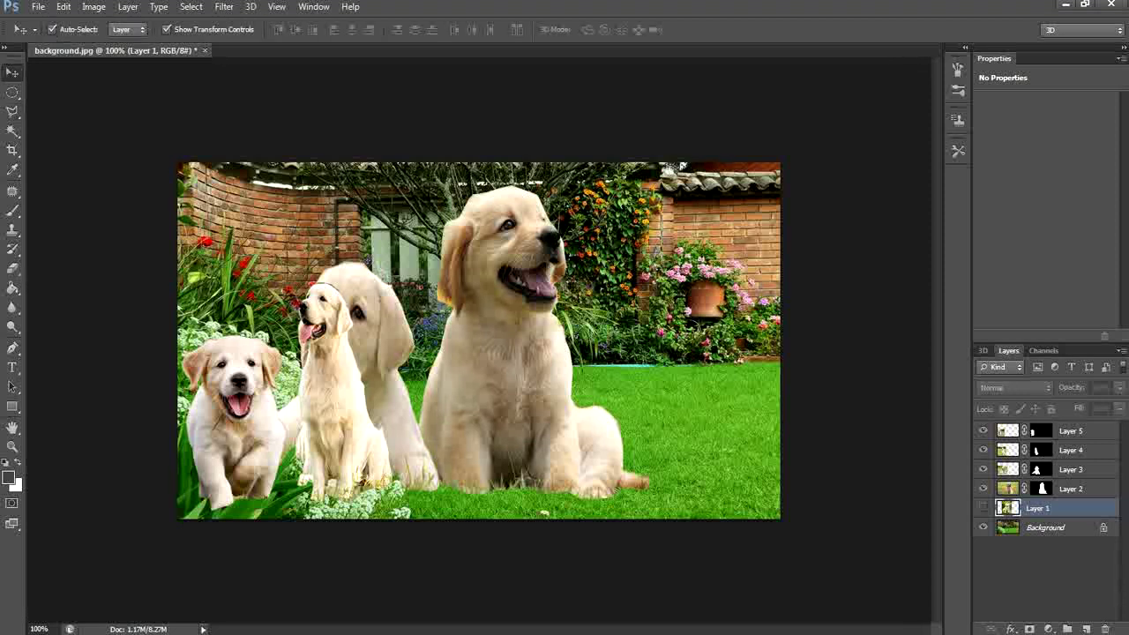
{"action": "left_click_drag", "start_coordinate": [507, 211], "coordinate": [599, 223]}
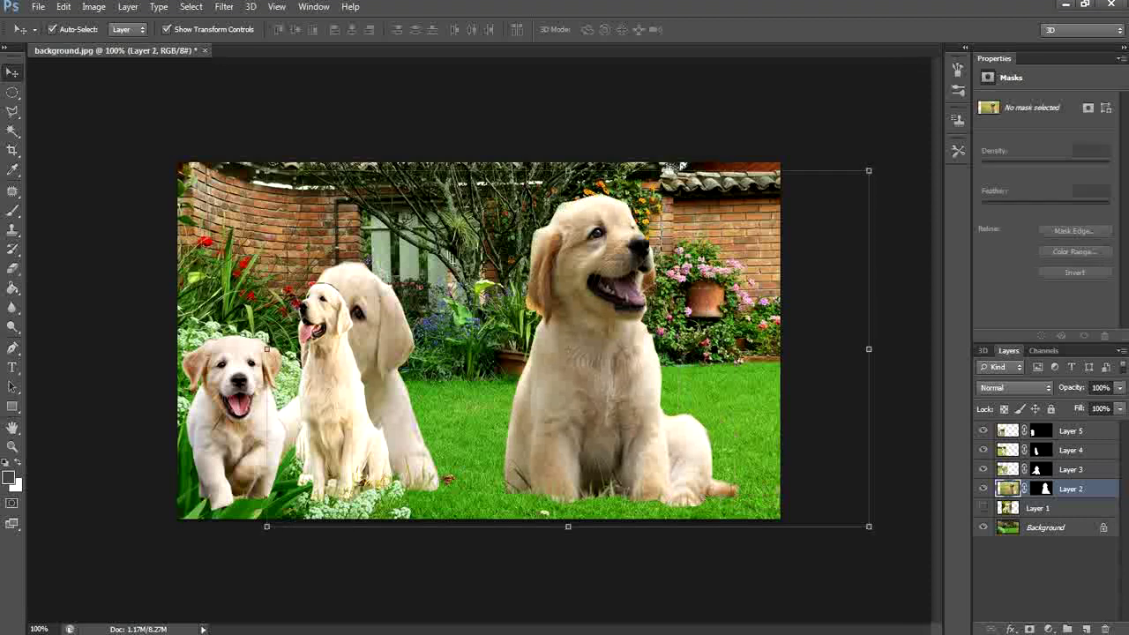
{"action": "left_click_drag", "start_coordinate": [869, 170], "coordinate": [649, 329]}
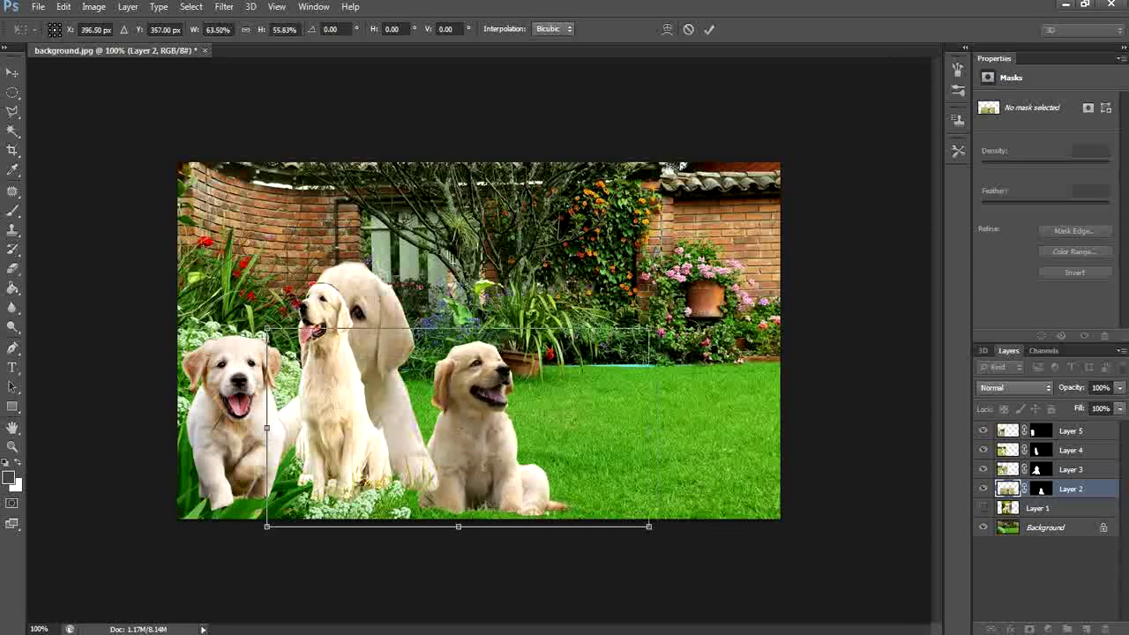
{"action": "left_click_drag", "start_coordinate": [494, 355], "coordinate": [711, 315]}
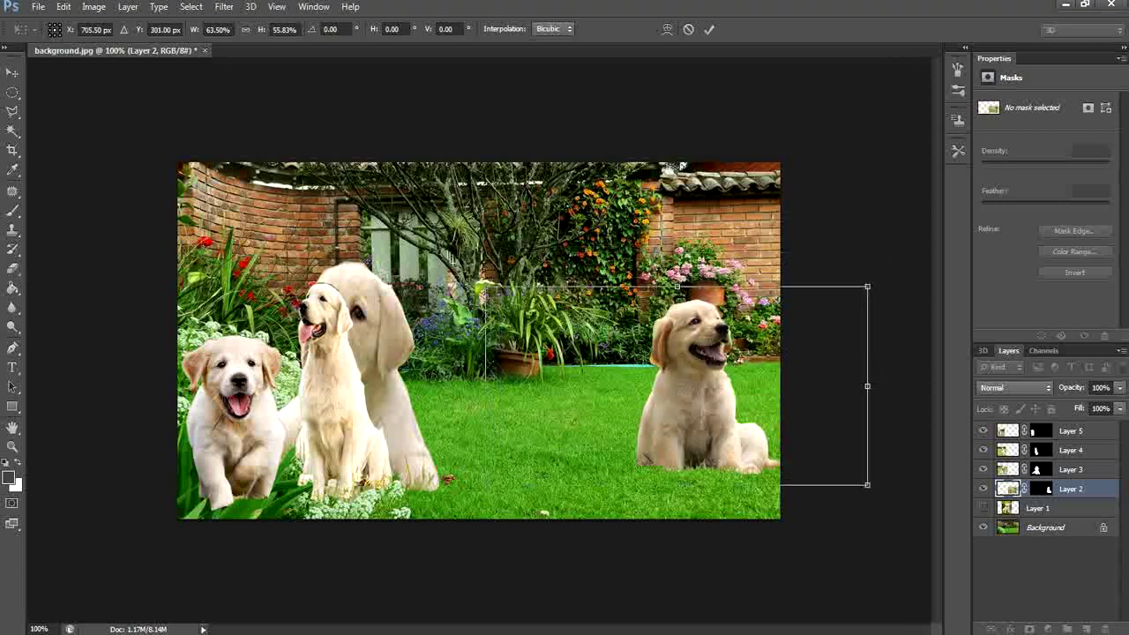
{"action": "left_click_drag", "start_coordinate": [868, 287], "coordinate": [772, 314]}
{"action": "left_click_drag", "start_coordinate": [640, 365], "coordinate": [253, 228]}
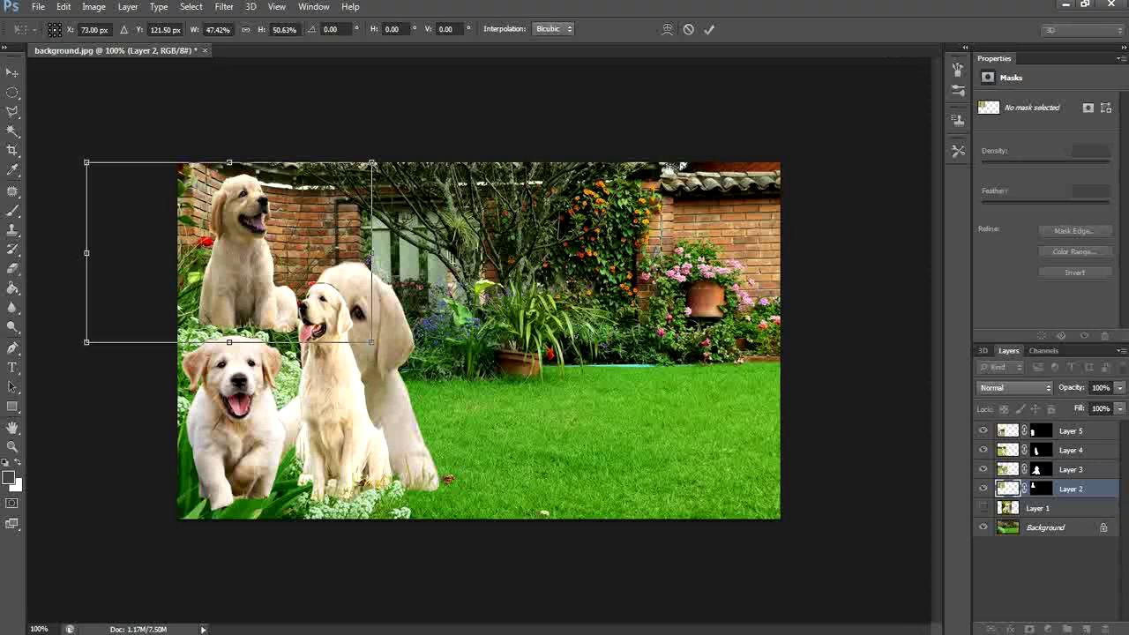
{"action": "left_click", "coordinate": [710, 29]}
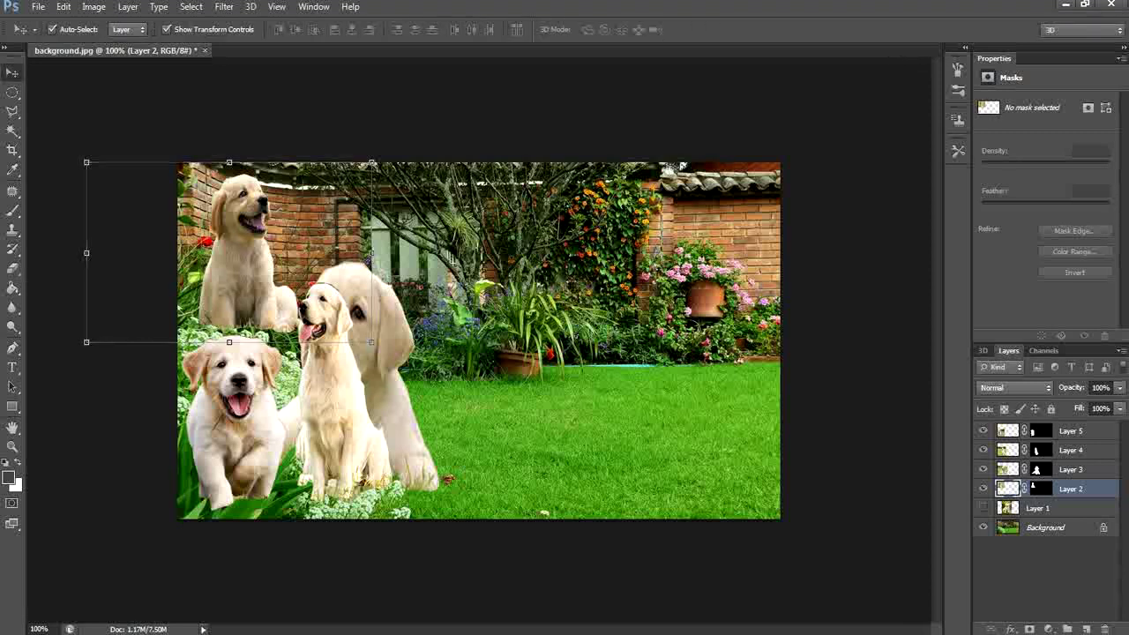
{"action": "left_click_drag", "start_coordinate": [249, 395], "coordinate": [615, 307]}
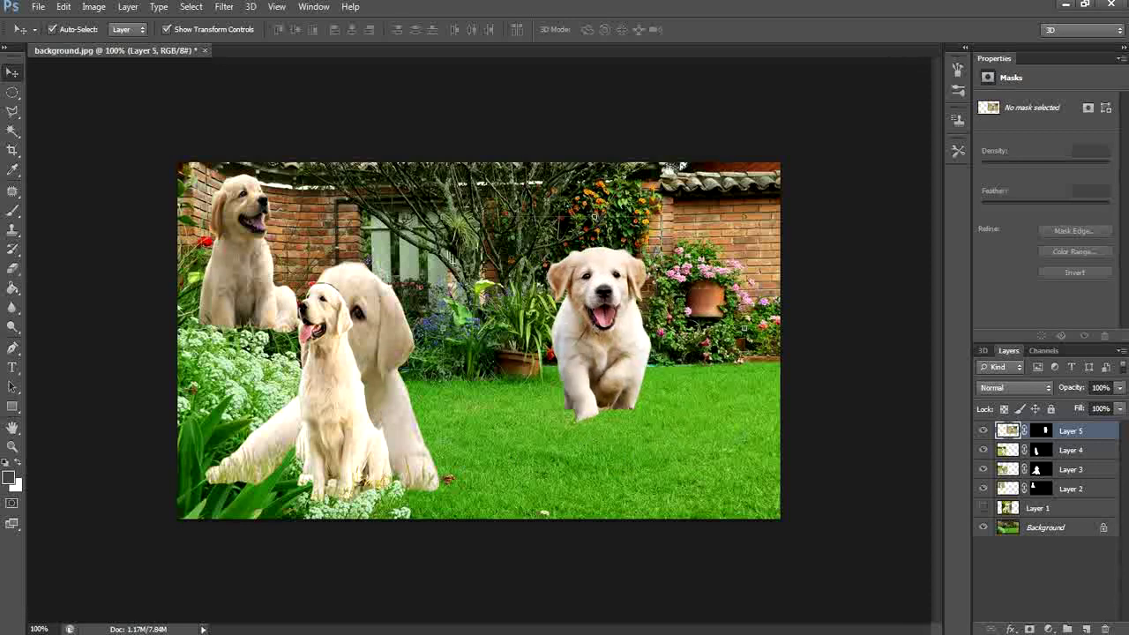
- Scale the running puppy down slightly and move the golden retriever to the lawn centre
{"action": "key", "text": "ctrl+t"}
{"action": "left_click_drag", "start_coordinate": [442, 217], "coordinate": [489, 253]}
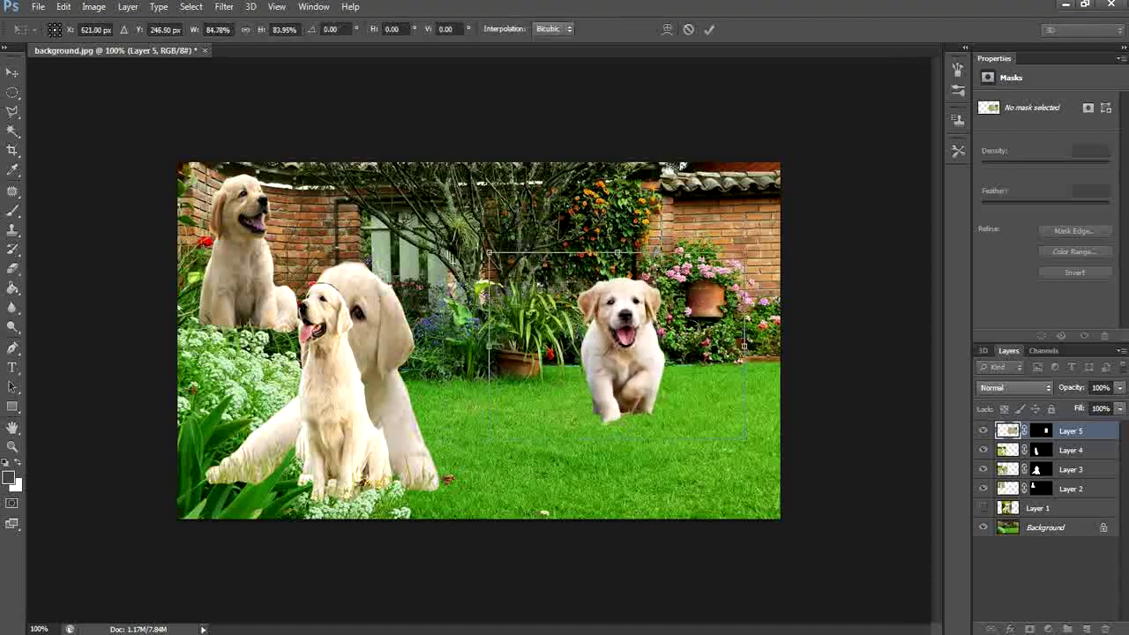
{"action": "left_click", "coordinate": [709, 29]}
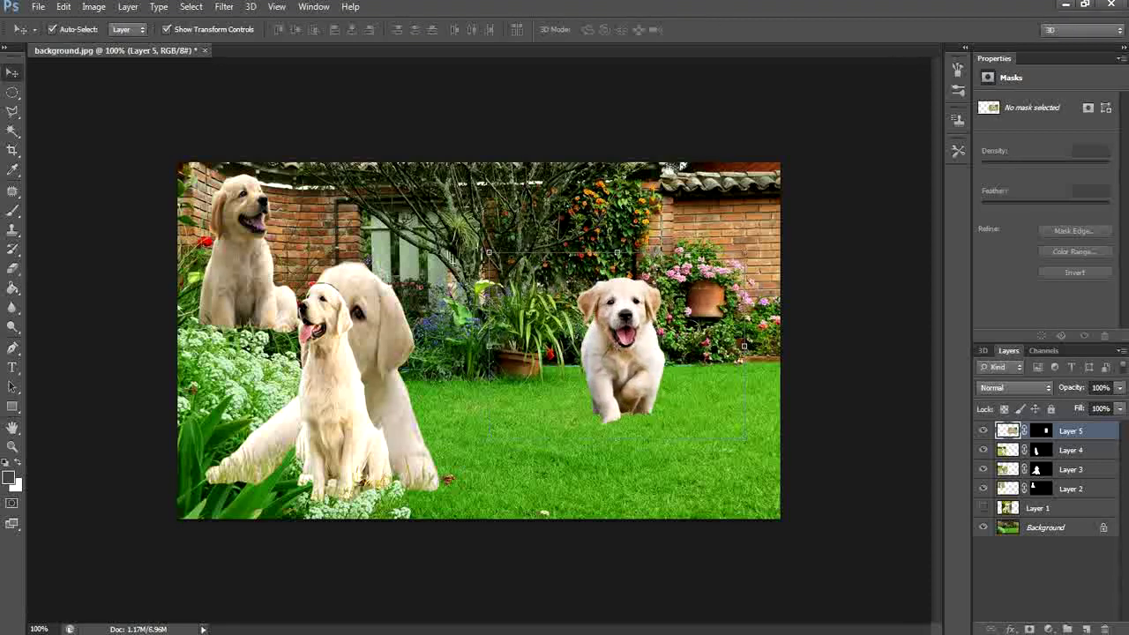
{"action": "left_click_drag", "start_coordinate": [340, 326], "coordinate": [527, 367]}
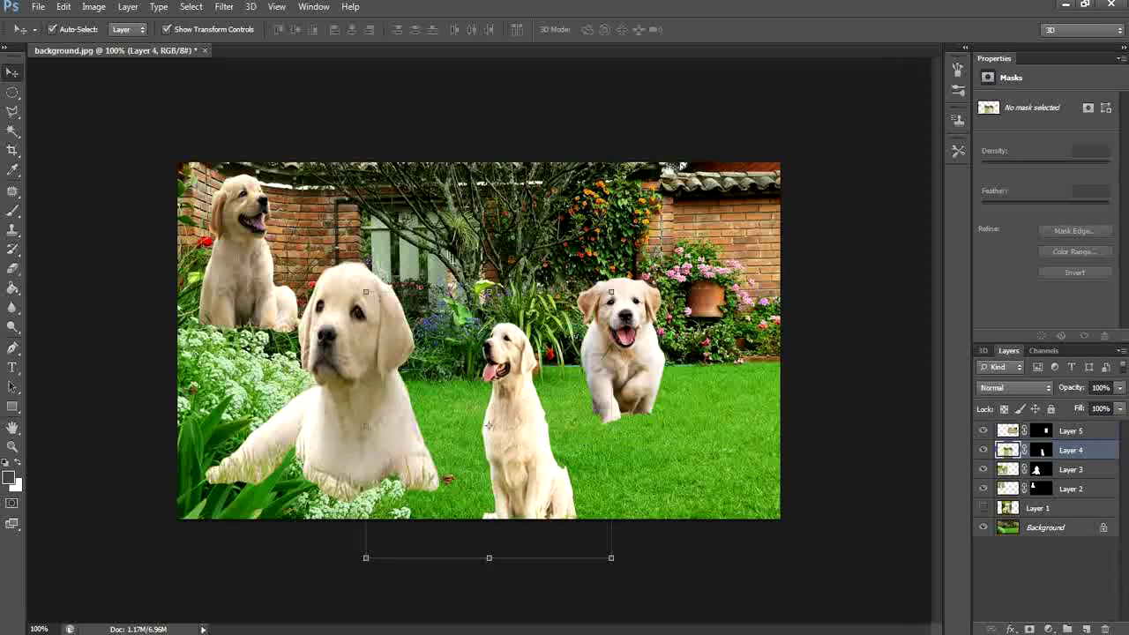
- Shrink the lying puppy and move it to the lower-right lawn
{"action": "key", "text": "alt+bracketleft"}
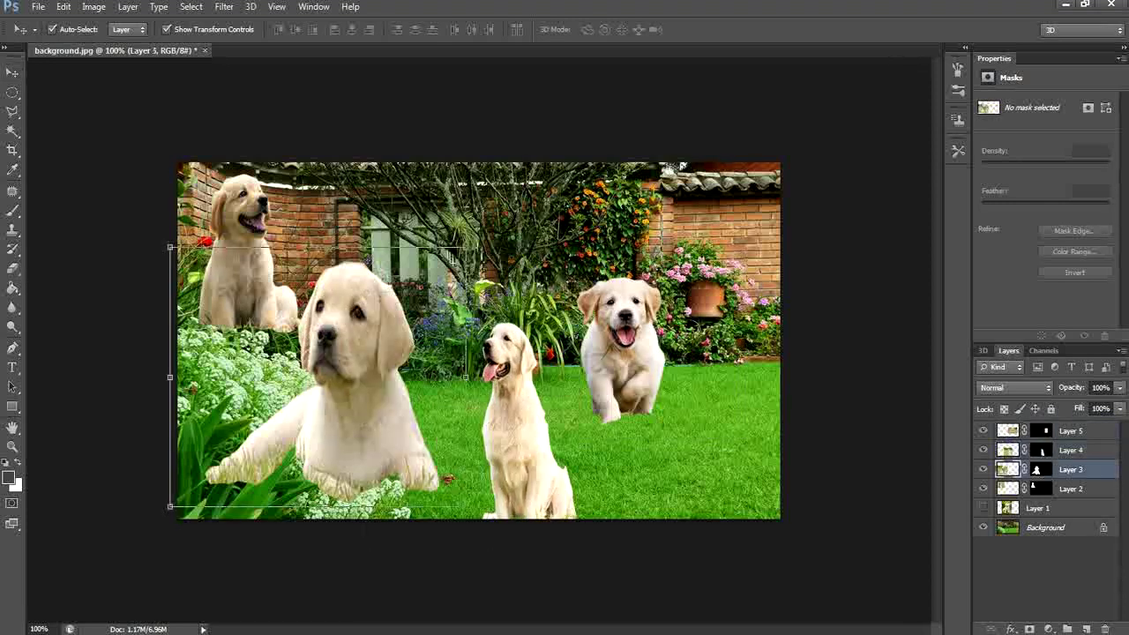
{"action": "key", "text": "ctrl+t"}
{"action": "left_click_drag", "start_coordinate": [467, 248], "coordinate": [413, 374]}
{"action": "left_click_drag", "start_coordinate": [287, 423], "coordinate": [690, 418]}
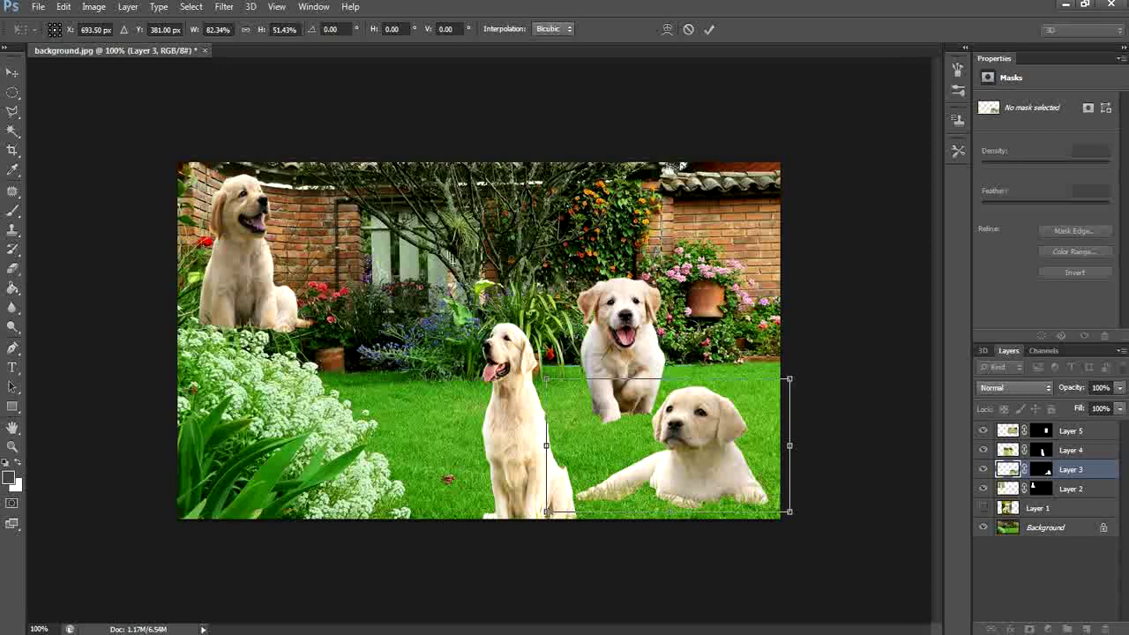
{"action": "left_click", "coordinate": [709, 29]}
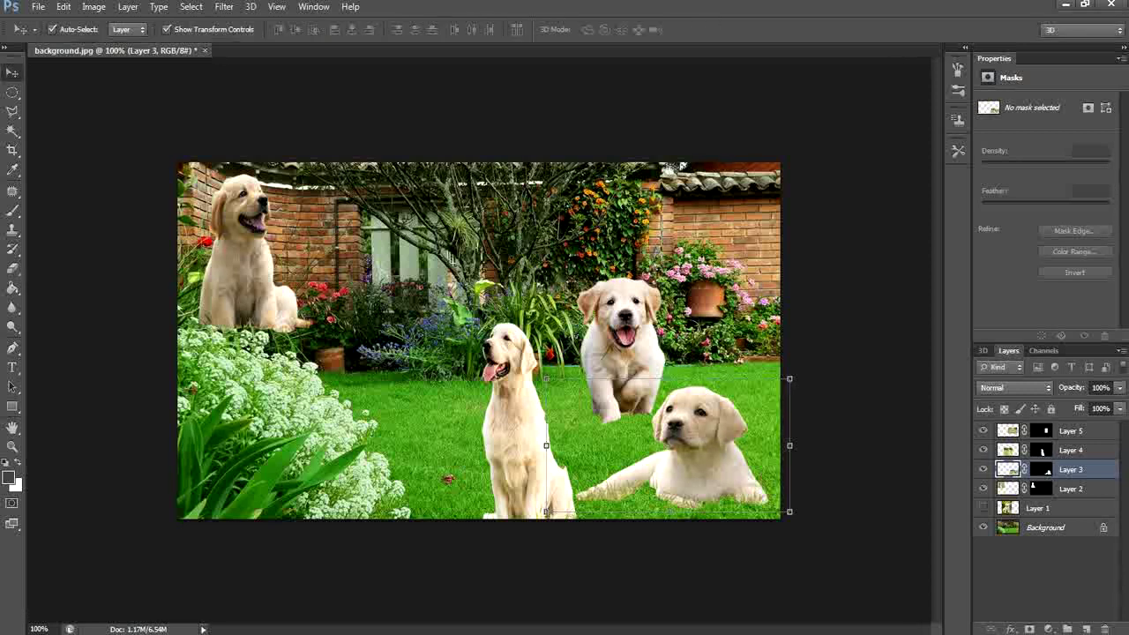
- Move the top-left puppy to the lower left and shrink the golden retriever into the upper-left garden
{"action": "left_click_drag", "start_coordinate": [272, 228], "coordinate": [265, 430]}
{"action": "left_click_drag", "start_coordinate": [485, 422], "coordinate": [327, 295]}
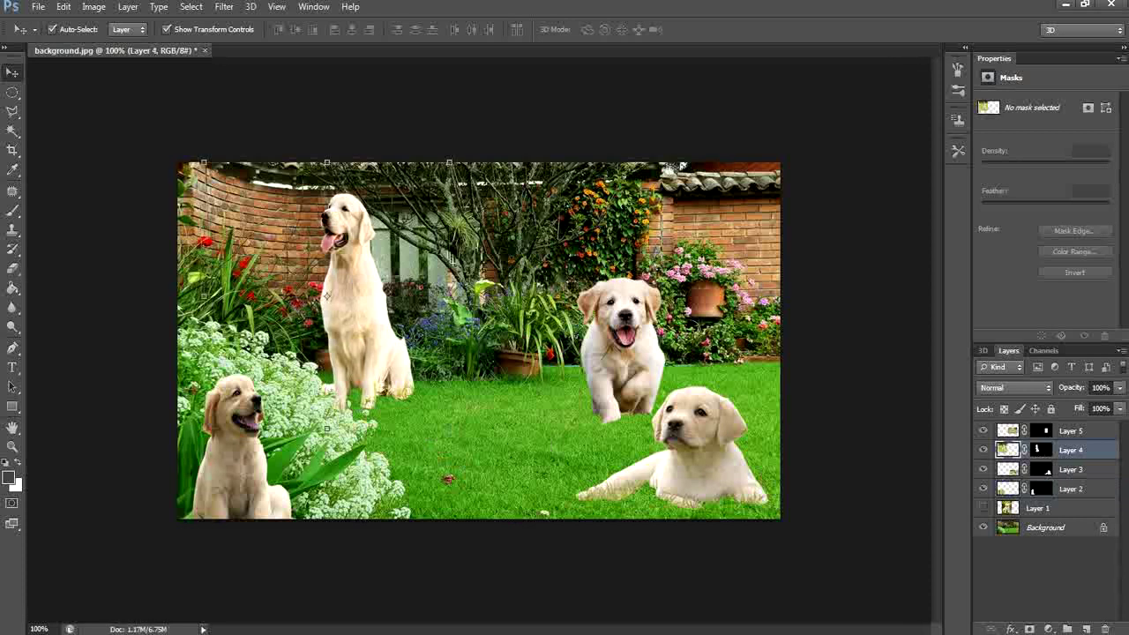
{"action": "key", "text": "ctrl+t"}
{"action": "left_click_drag", "start_coordinate": [449, 164], "coordinate": [429, 281]}
{"action": "left_click_drag", "start_coordinate": [316, 353], "coordinate": [378, 347]}
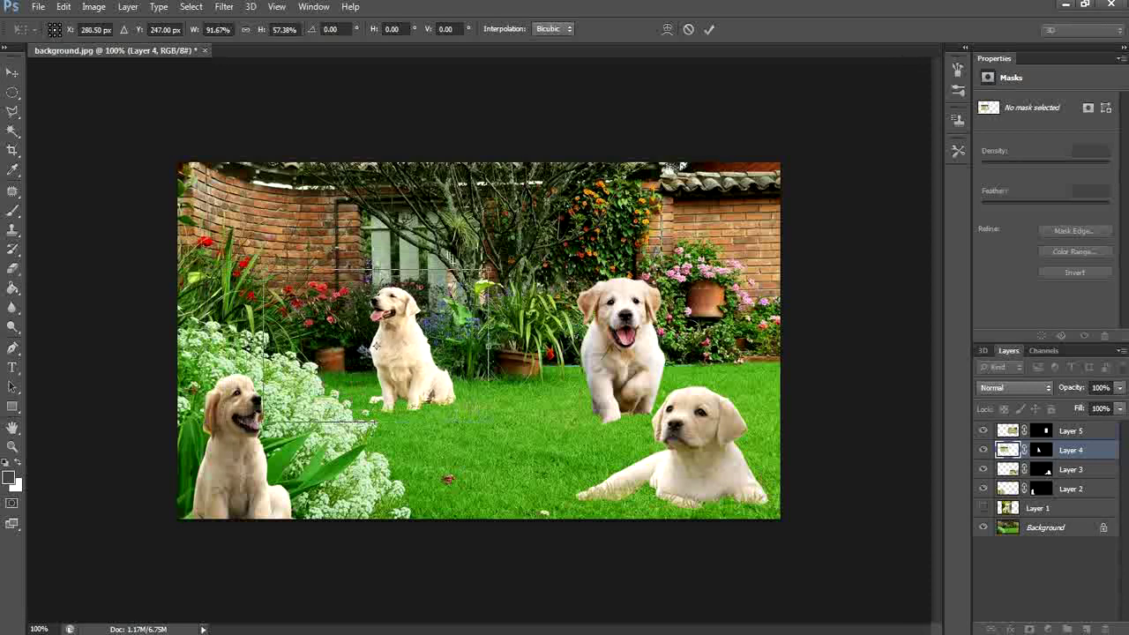
{"action": "key", "text": "Return"}
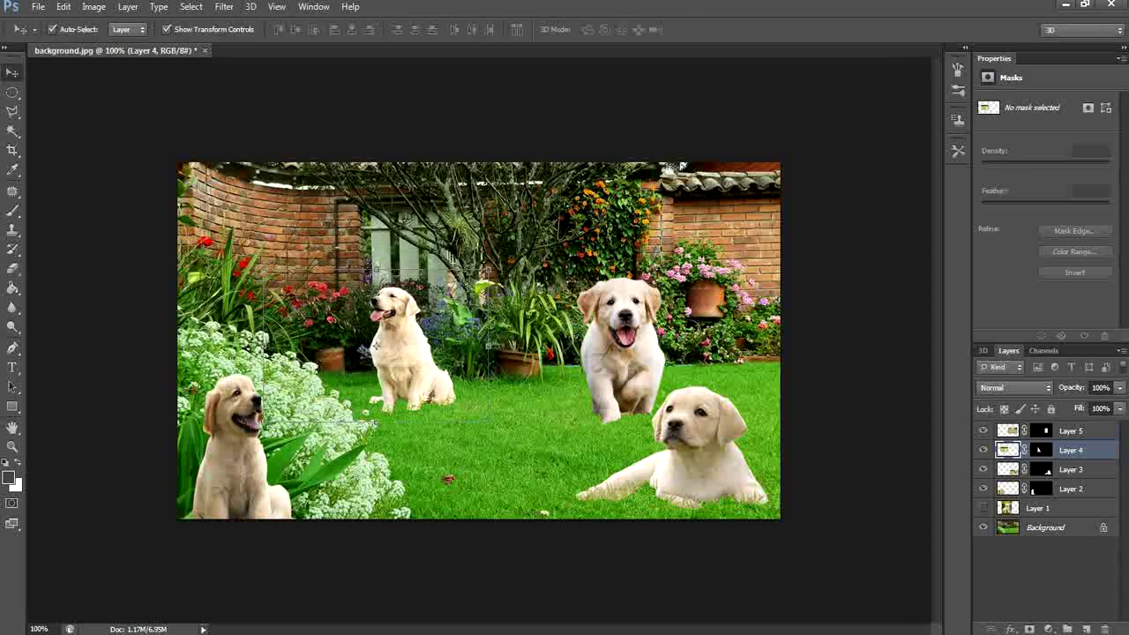
- Move the running puppy down-left and shrink it so it looks further away
{"action": "left_click_drag", "start_coordinate": [656, 284], "coordinate": [644, 265]}
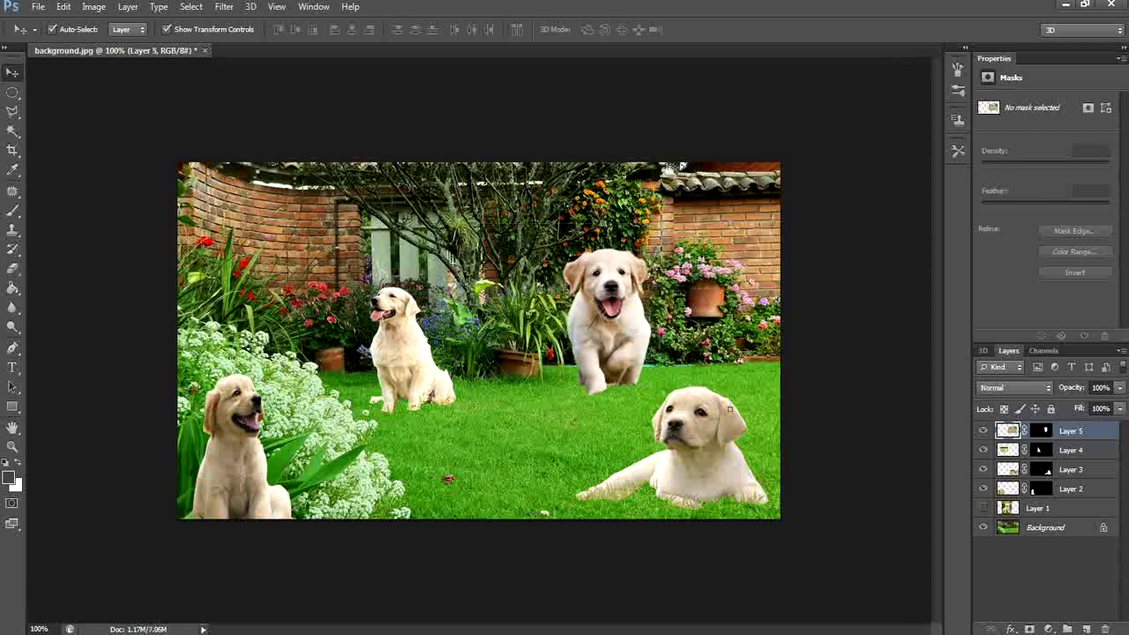
{"action": "key", "text": "ctrl+t"}
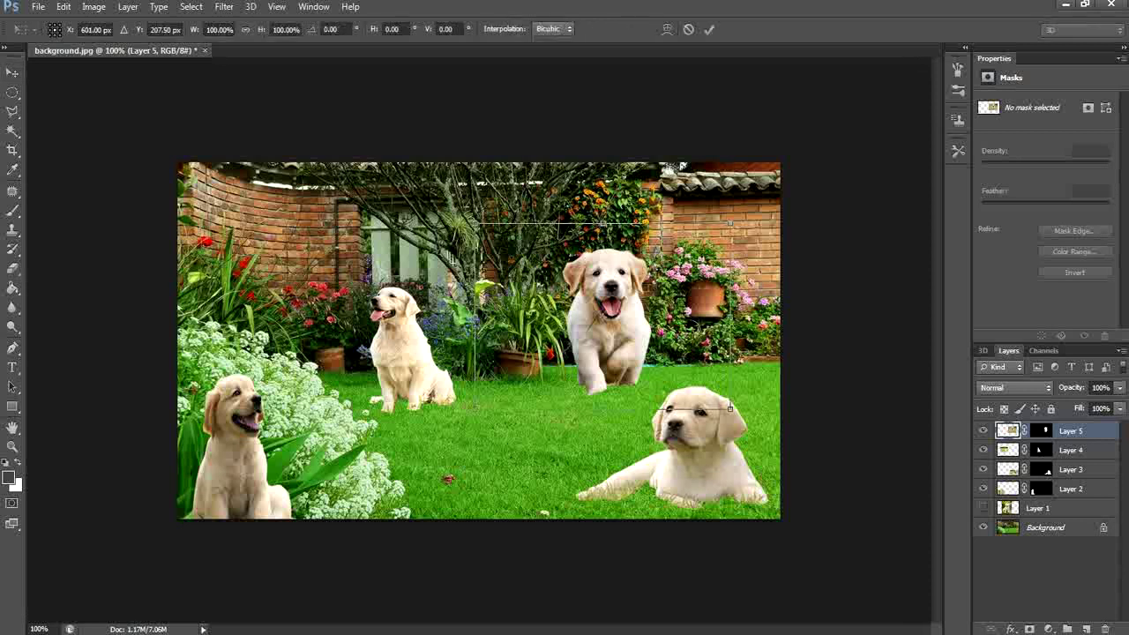
{"action": "left_click_drag", "start_coordinate": [729, 226], "coordinate": [668, 277]}
{"action": "key", "text": "Return"}
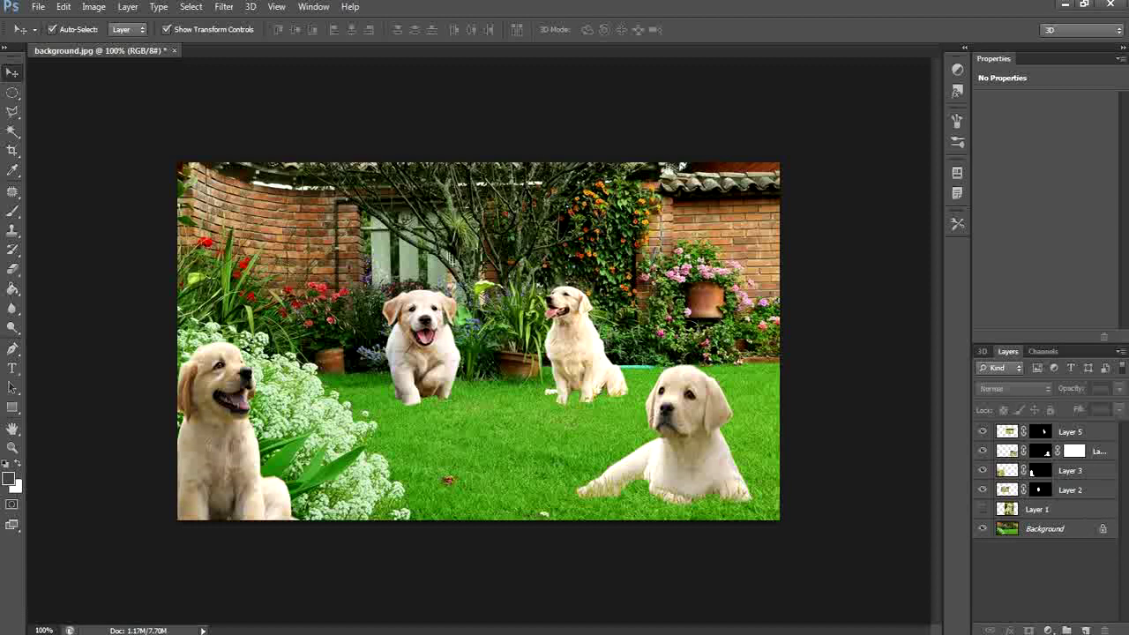
- Merge all visible layers, convert the merged background into Layer 2, and add a layer mask
{"action": "left_click", "coordinate": [128, 6]}
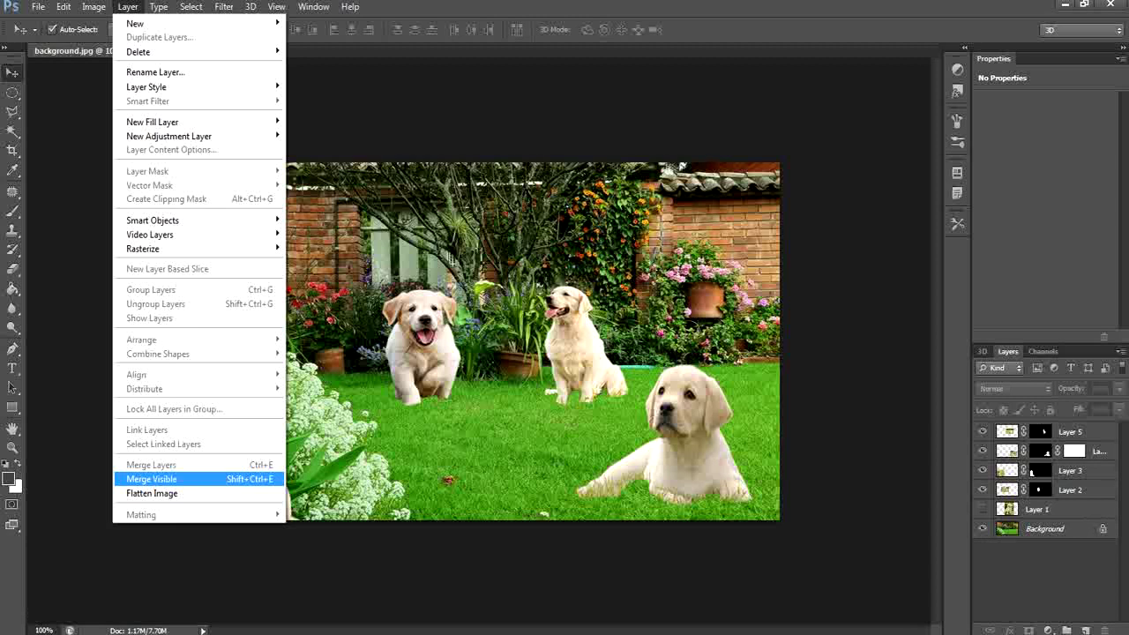
{"action": "key", "text": "Return"}
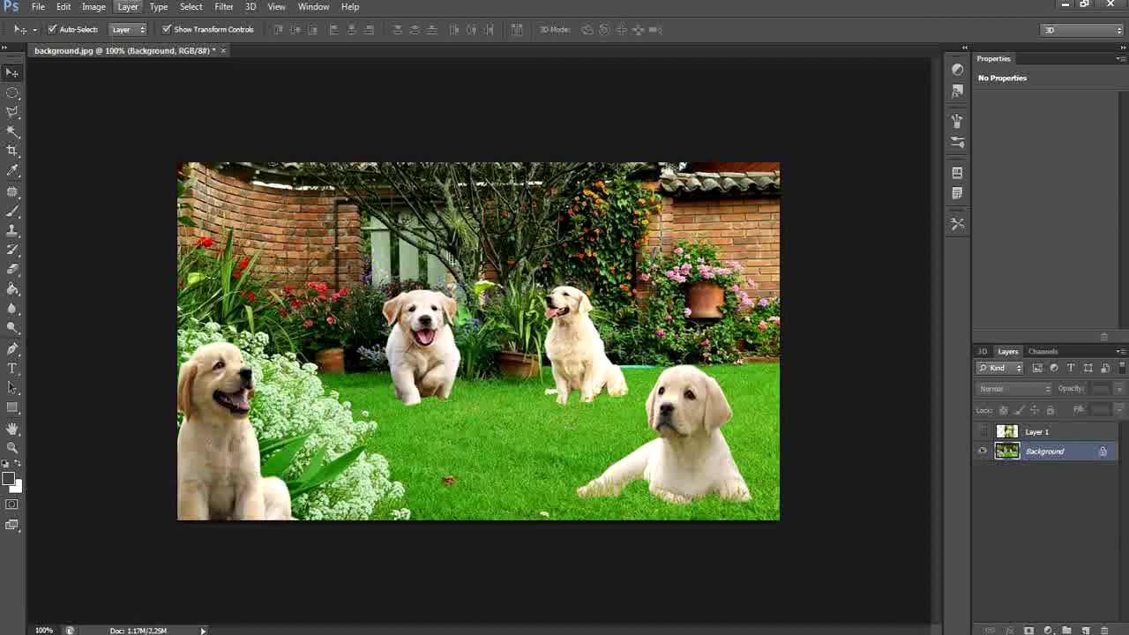
{"action": "key", "text": "alt+l"}
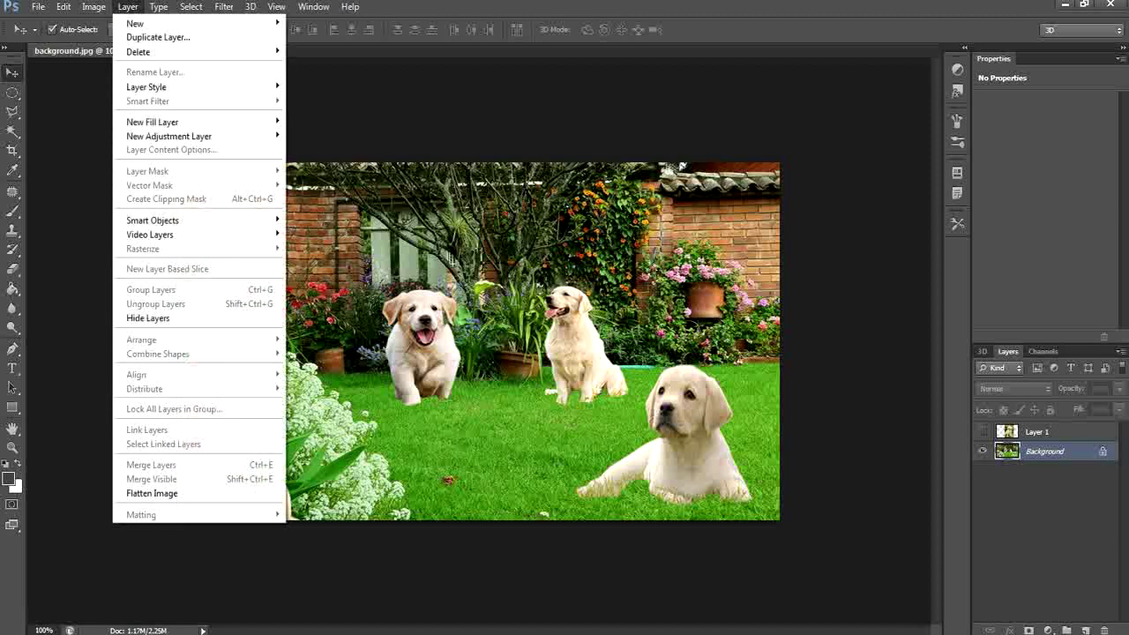
{"action": "mouse_move", "coordinate": [176, 221]}
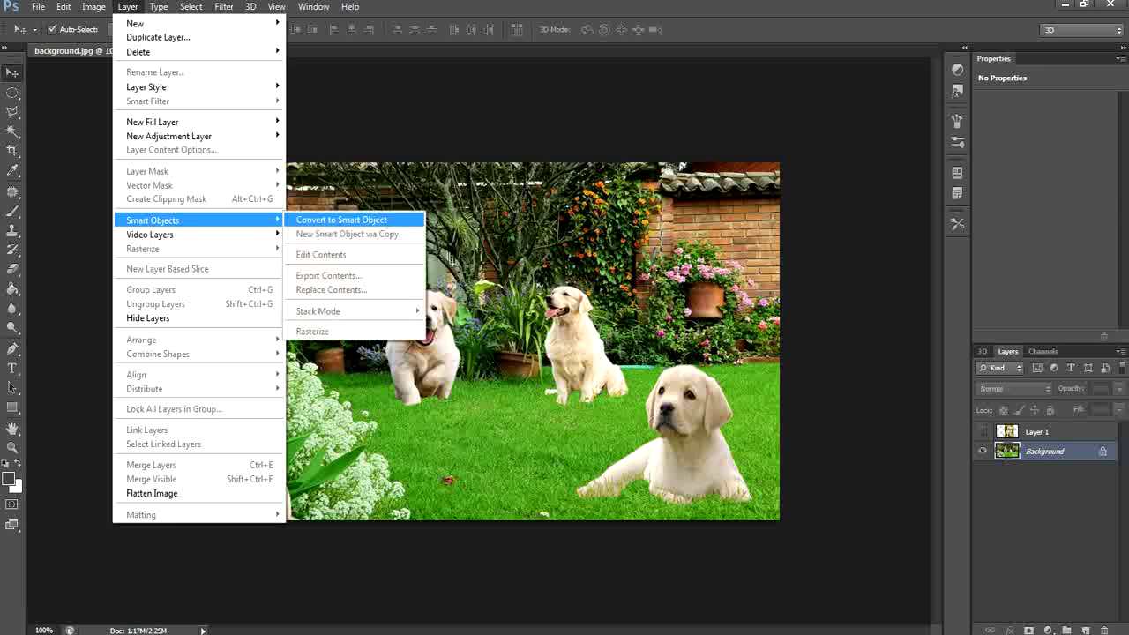
{"action": "key", "text": "Return"}
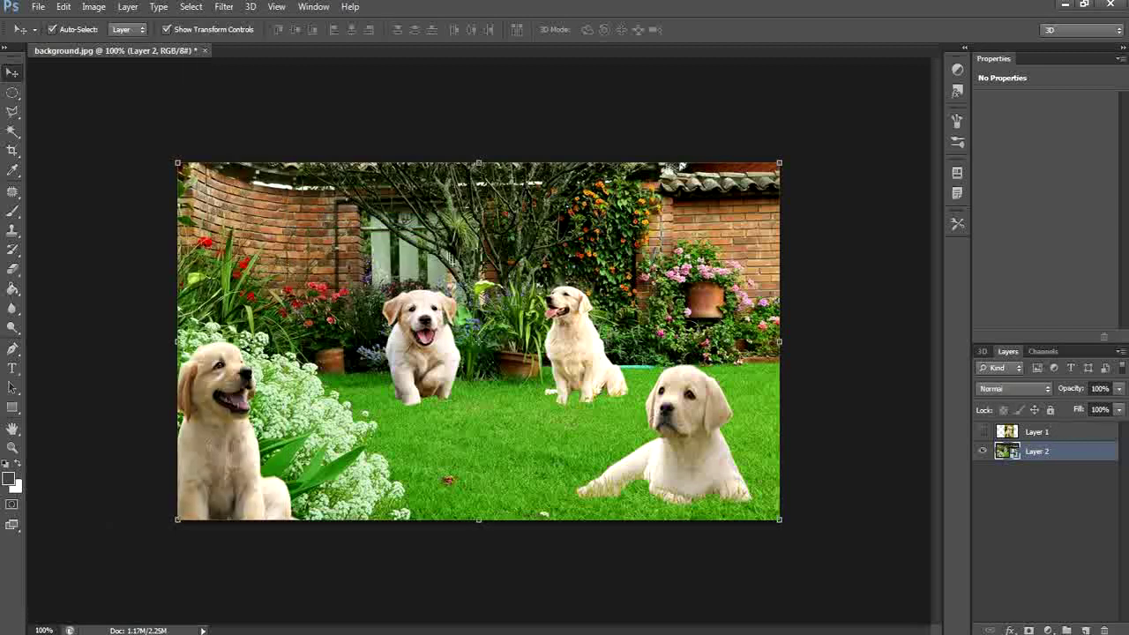
{"action": "left_click", "coordinate": [1028, 632]}
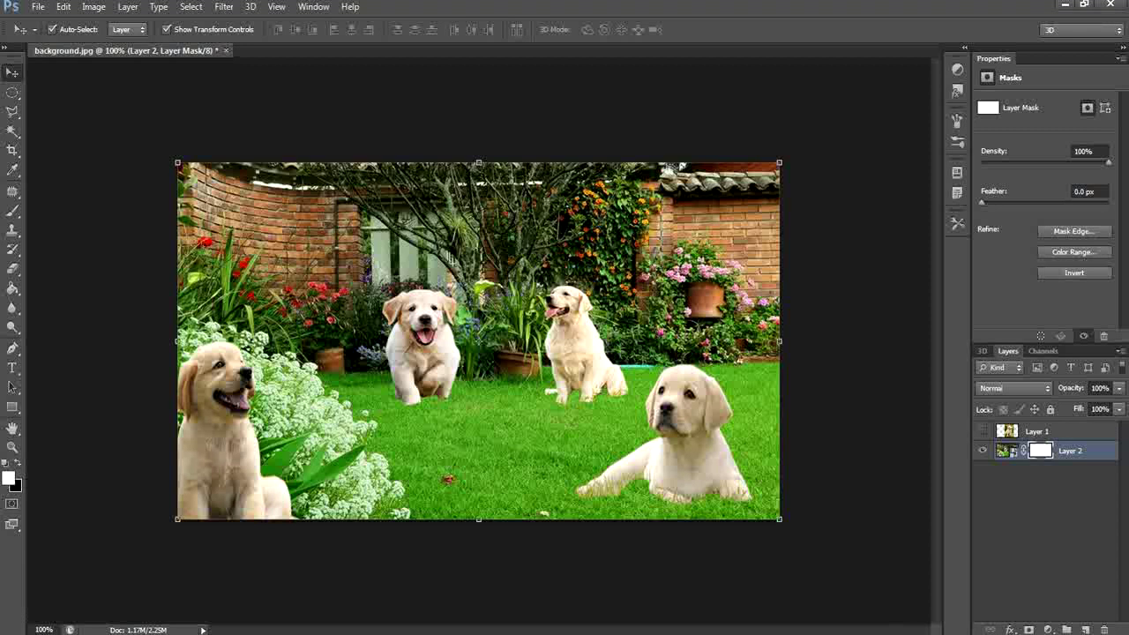
- Add a Curves adjustment layer with an RGB point at input 106, output 96
{"action": "left_click", "coordinate": [1049, 630]}
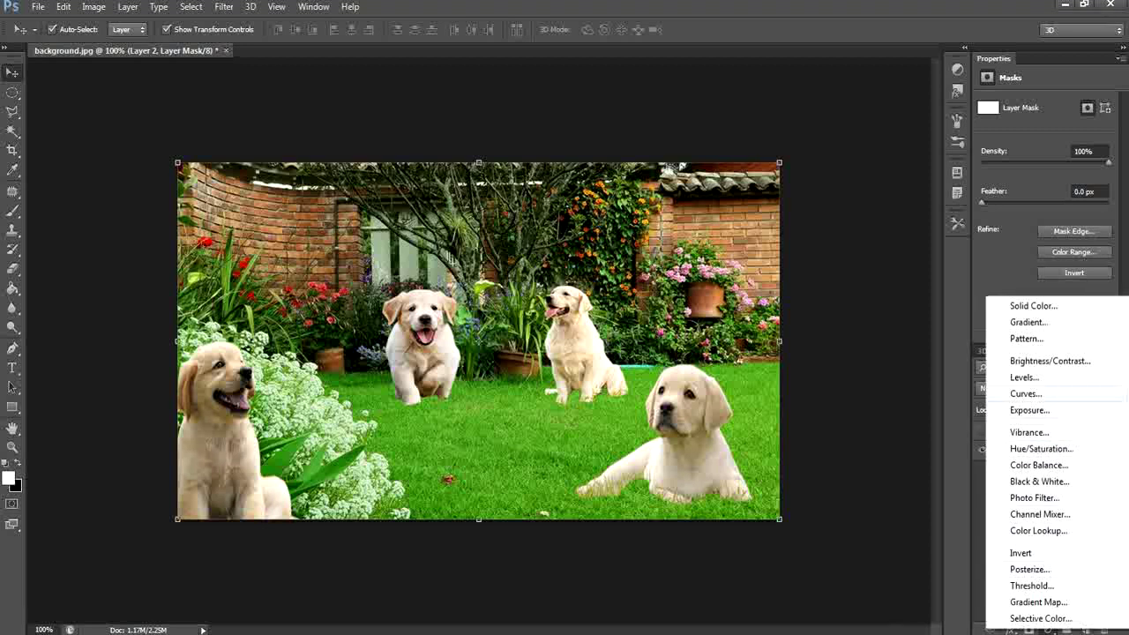
{"action": "left_click", "coordinate": [1026, 394]}
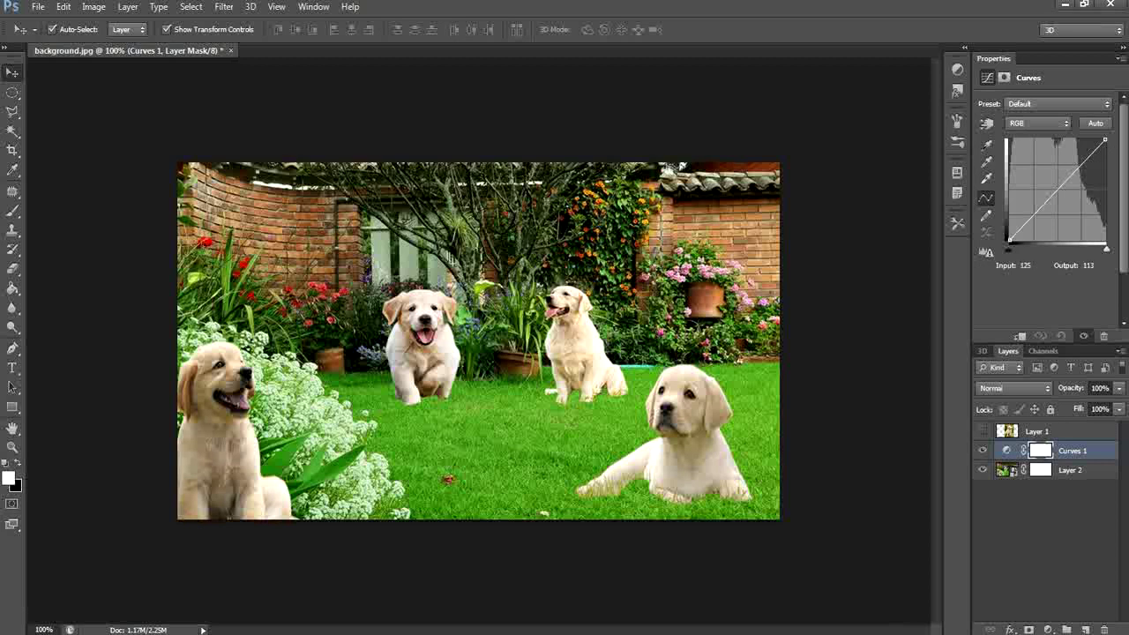
{"action": "mouse_move", "coordinate": [1055, 197]}
{"action": "left_mouse_down"}
{"action": "mouse_move", "coordinate": [1036, 176]}
{"action": "mouse_move", "coordinate": [1049, 202]}
{"action": "left_mouse_up"}
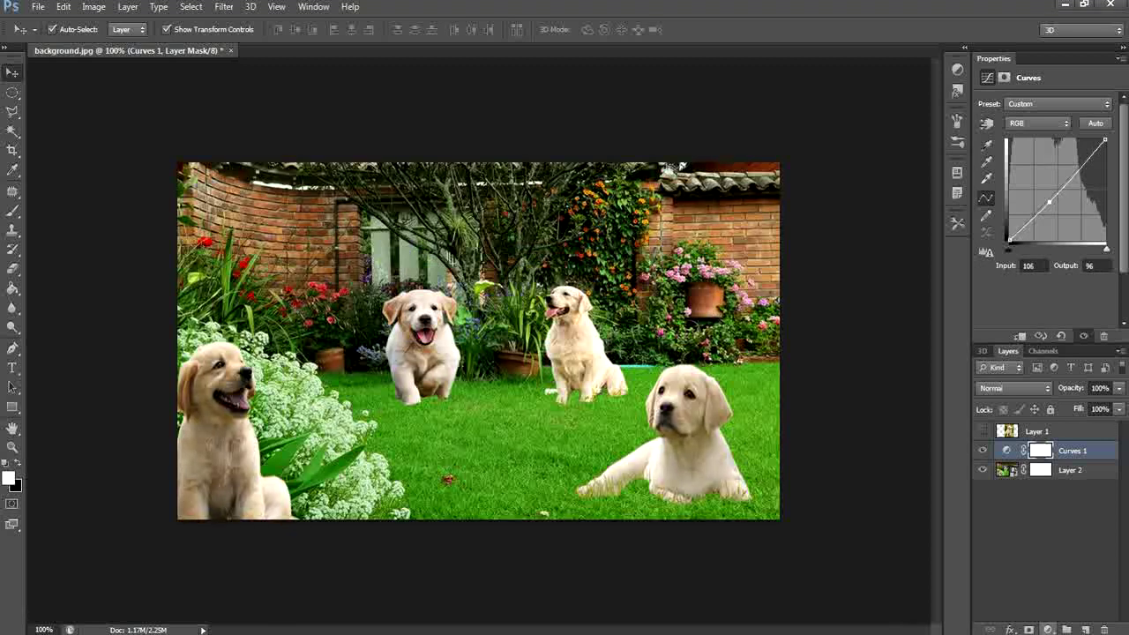
{"action": "left_click", "coordinate": [1015, 470]}
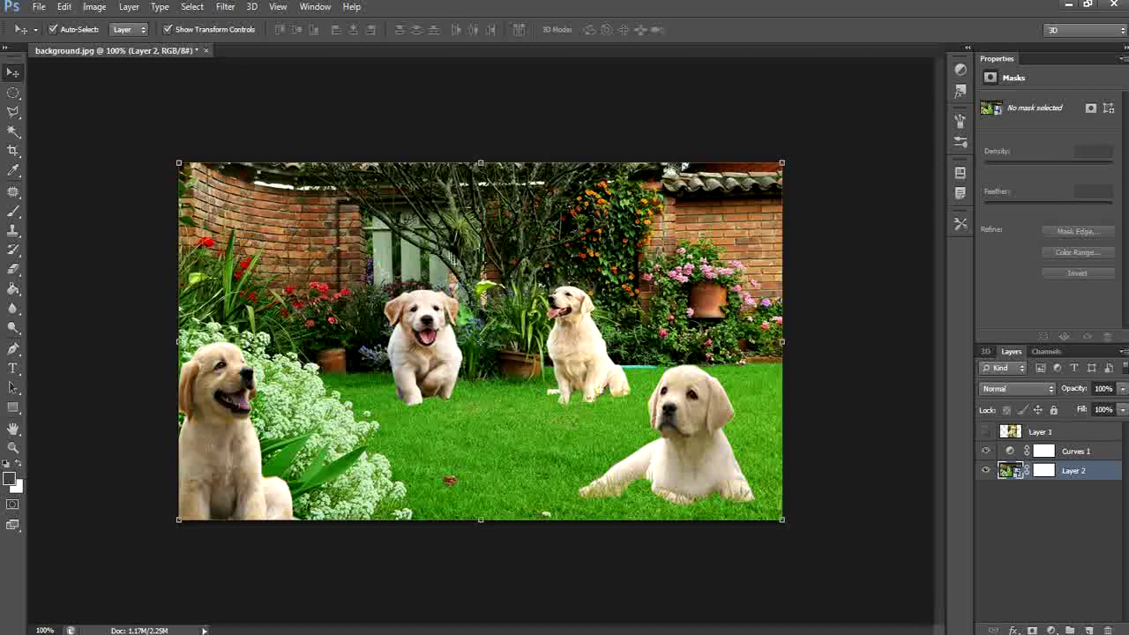
- Add a Vibrance adjustment layer at Vibrance +6 and Saturation +16, then reselect Layer 2
{"action": "left_click", "coordinate": [1051, 630]}
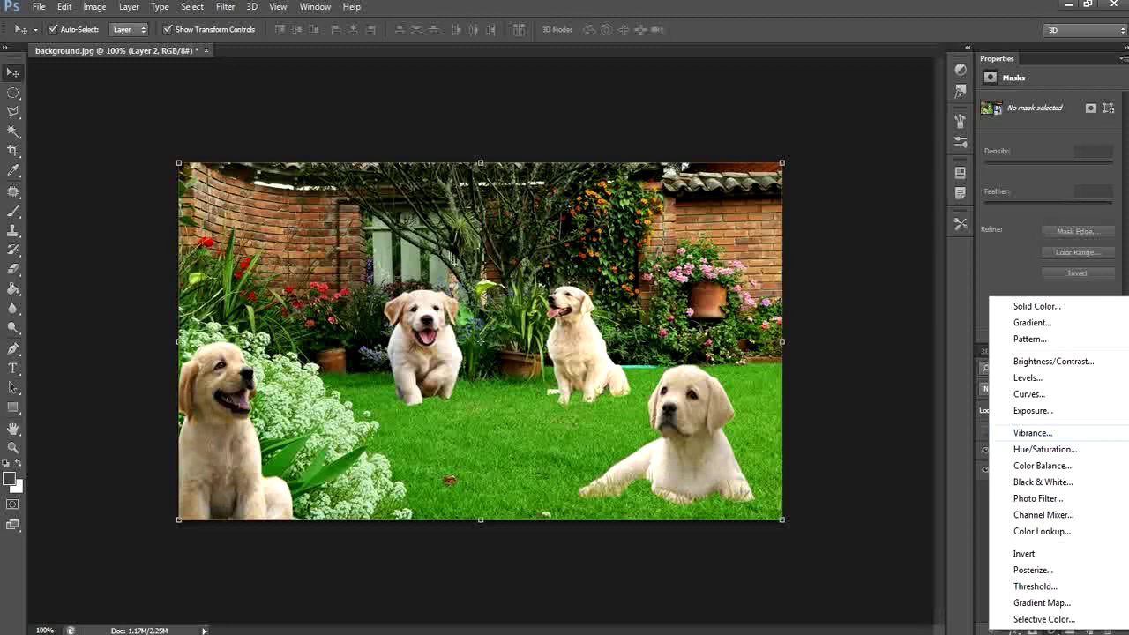
{"action": "left_click", "coordinate": [1033, 432]}
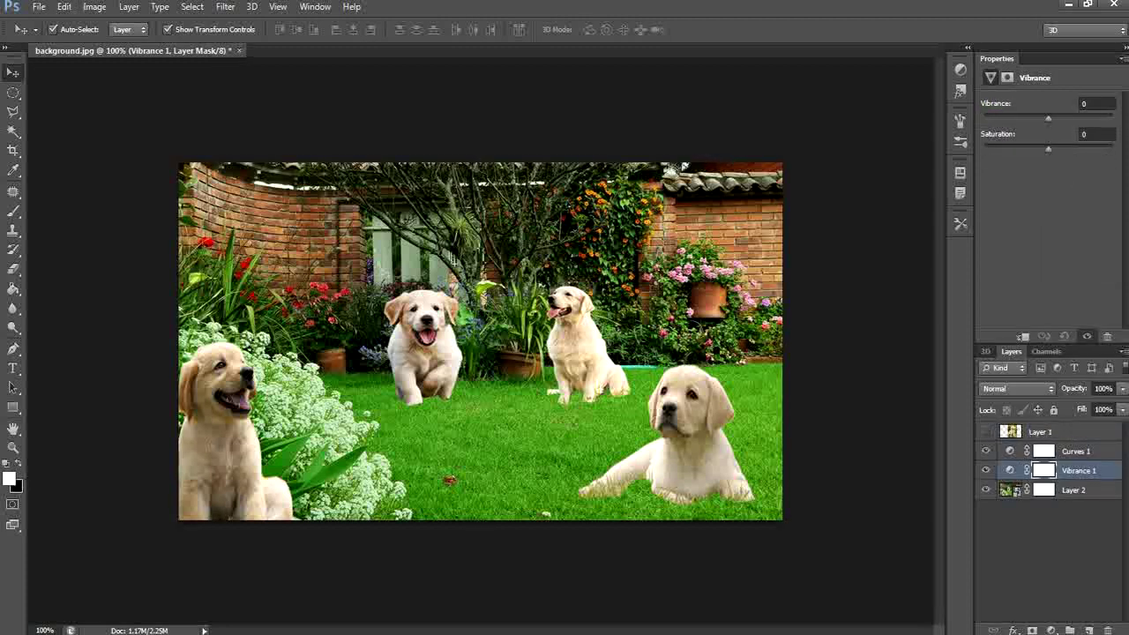
{"action": "left_click_drag", "start_coordinate": [1048, 117], "coordinate": [1015, 117]}
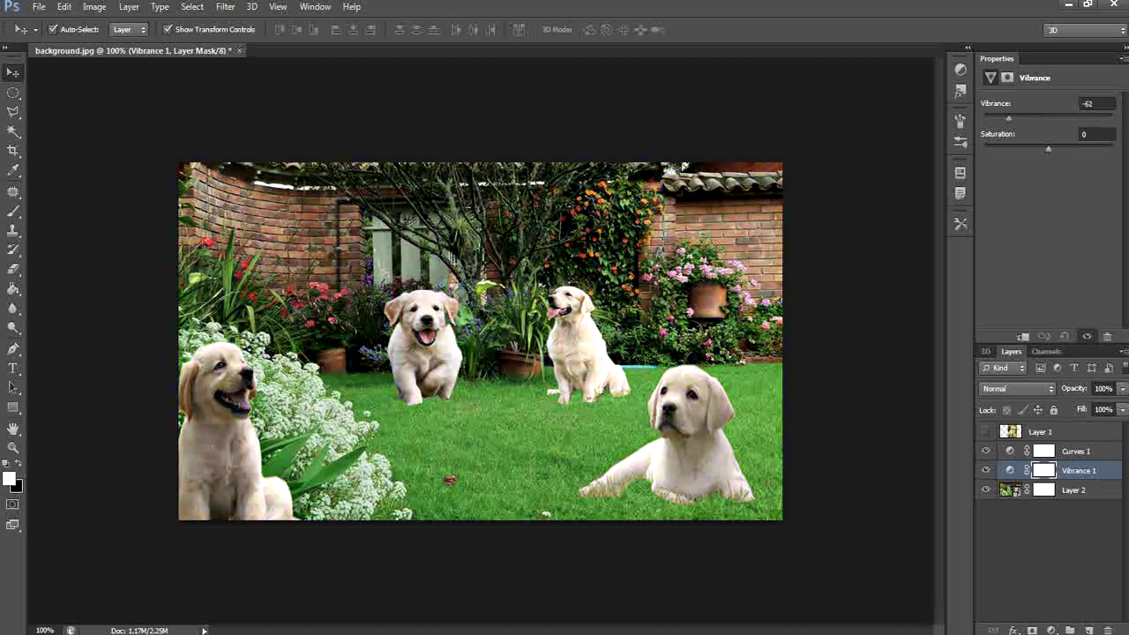
{"action": "left_click_drag", "start_coordinate": [1008, 117], "coordinate": [1059, 148]}
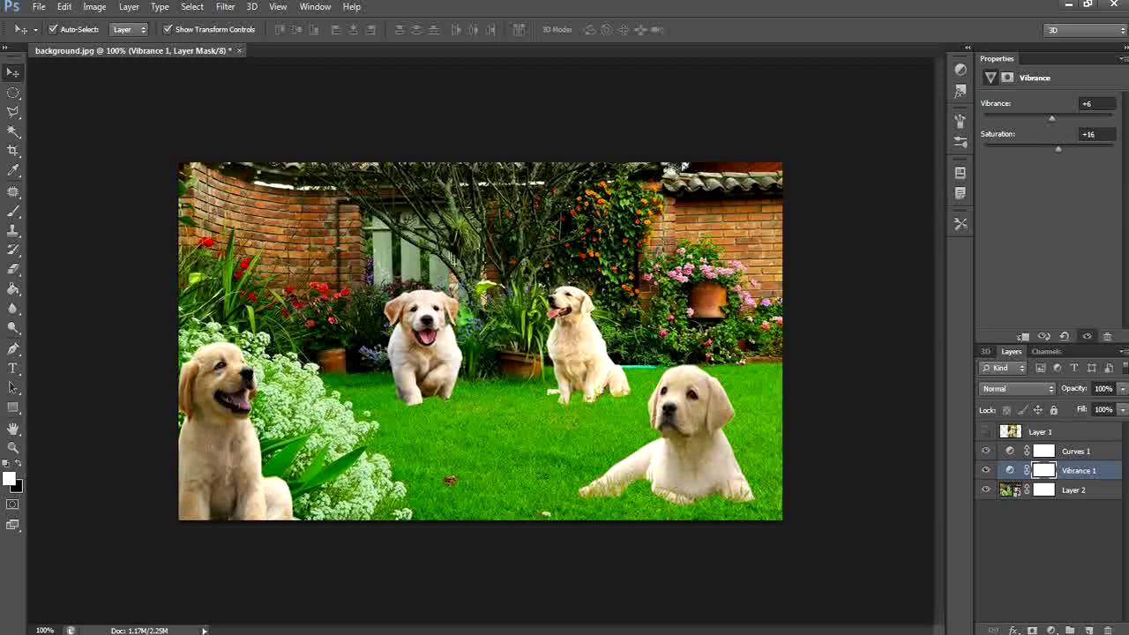
{"action": "left_click", "coordinate": [1074, 489]}
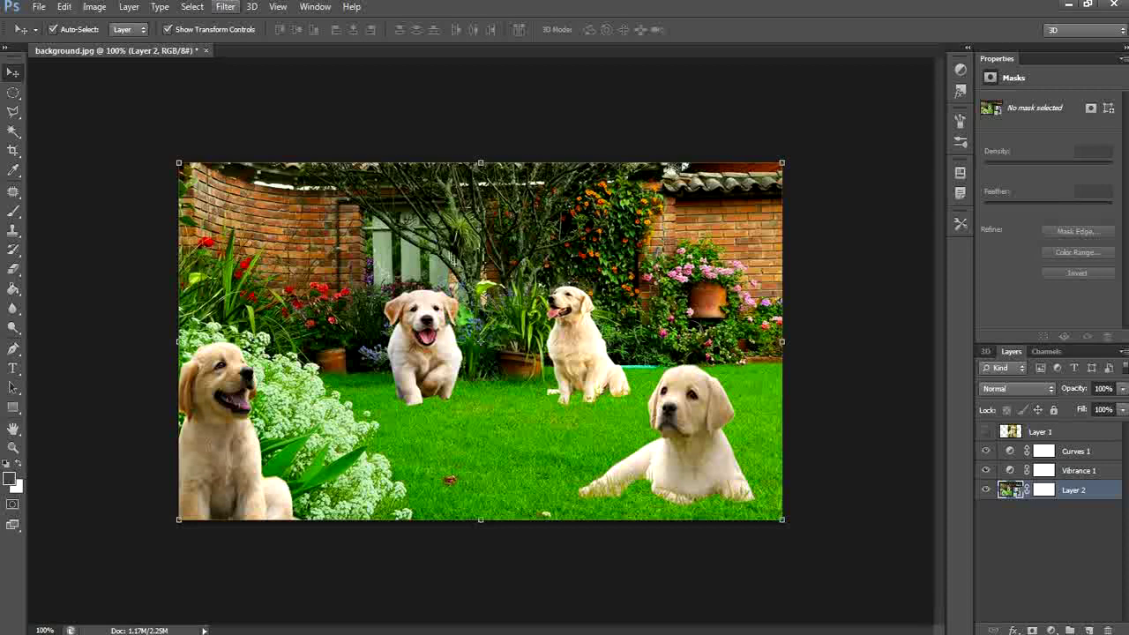
{"action": "left_click", "coordinate": [225, 6]}
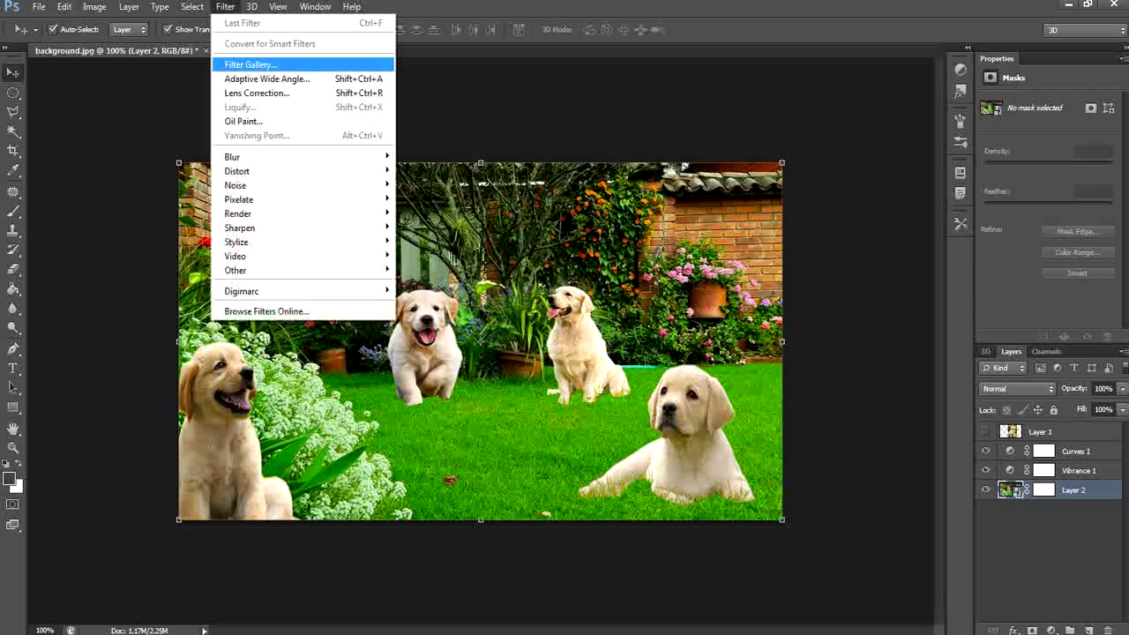
{"action": "left_click", "coordinate": [250, 64]}
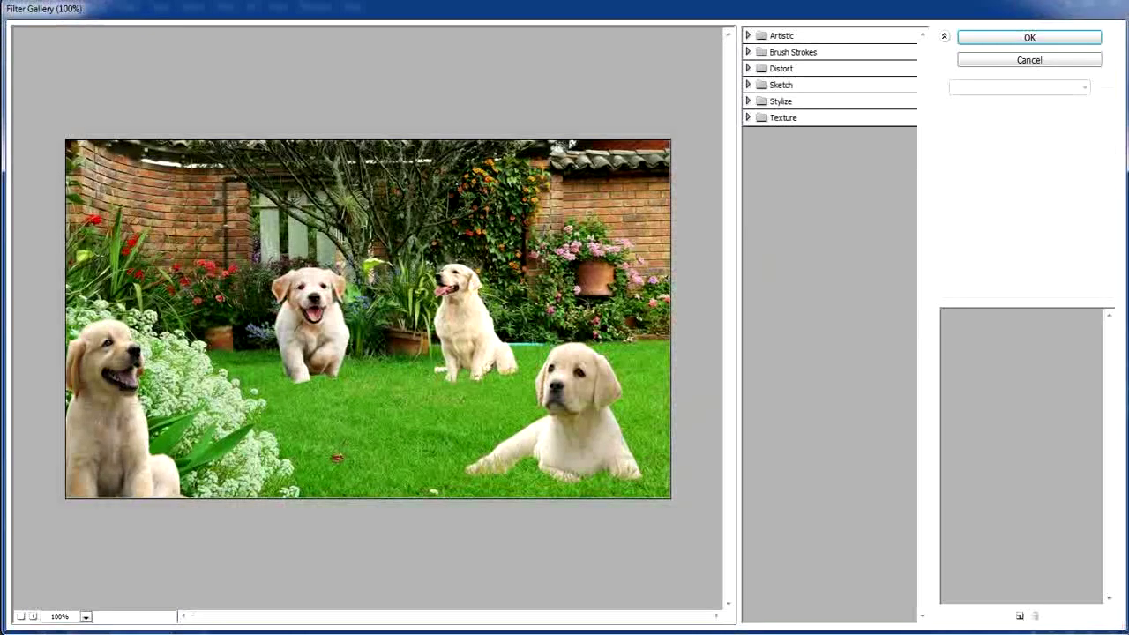
{"action": "left_click", "coordinate": [780, 85]}
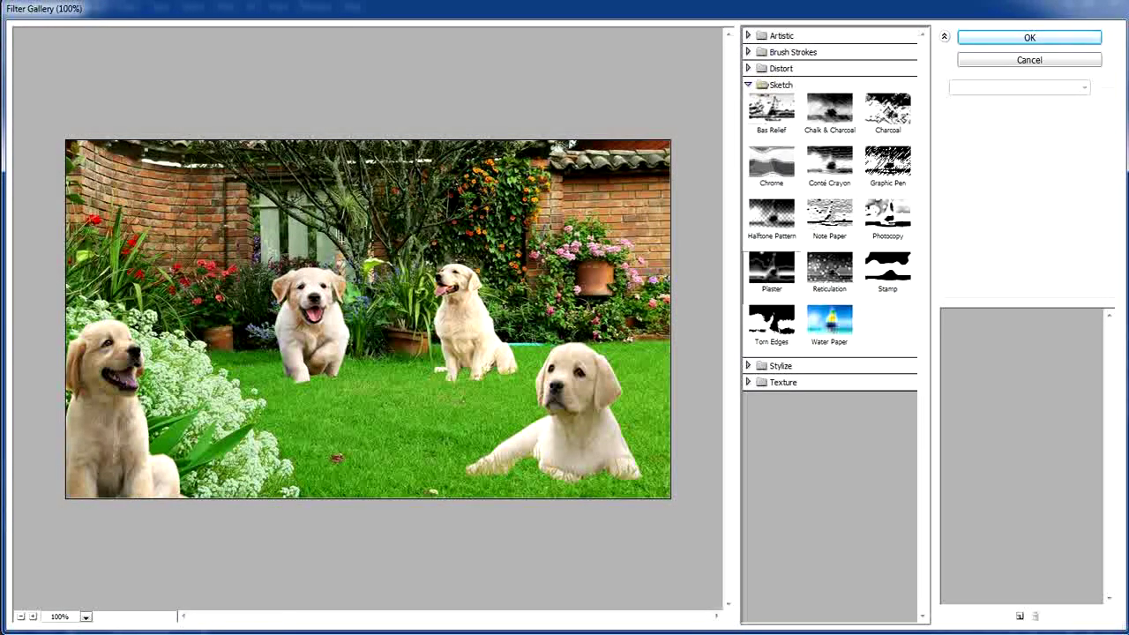
{"action": "left_click", "coordinate": [776, 366]}
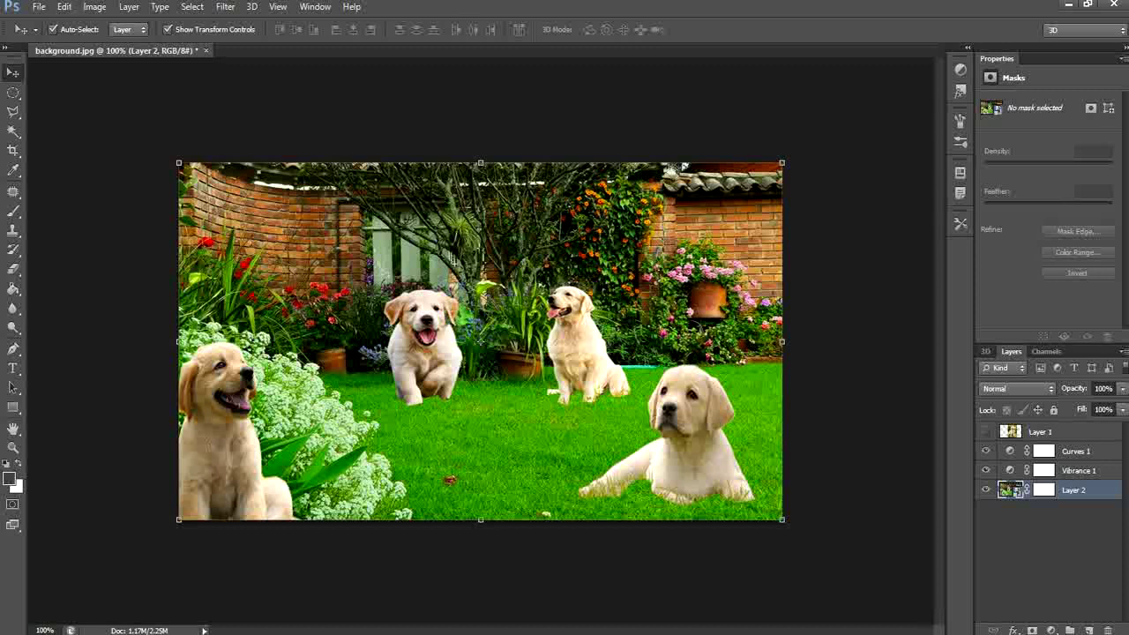
- Save the montage in Photoshop PSD format as background2.psd instead of overwriting background.psd
{"action": "left_click", "coordinate": [39, 6]}
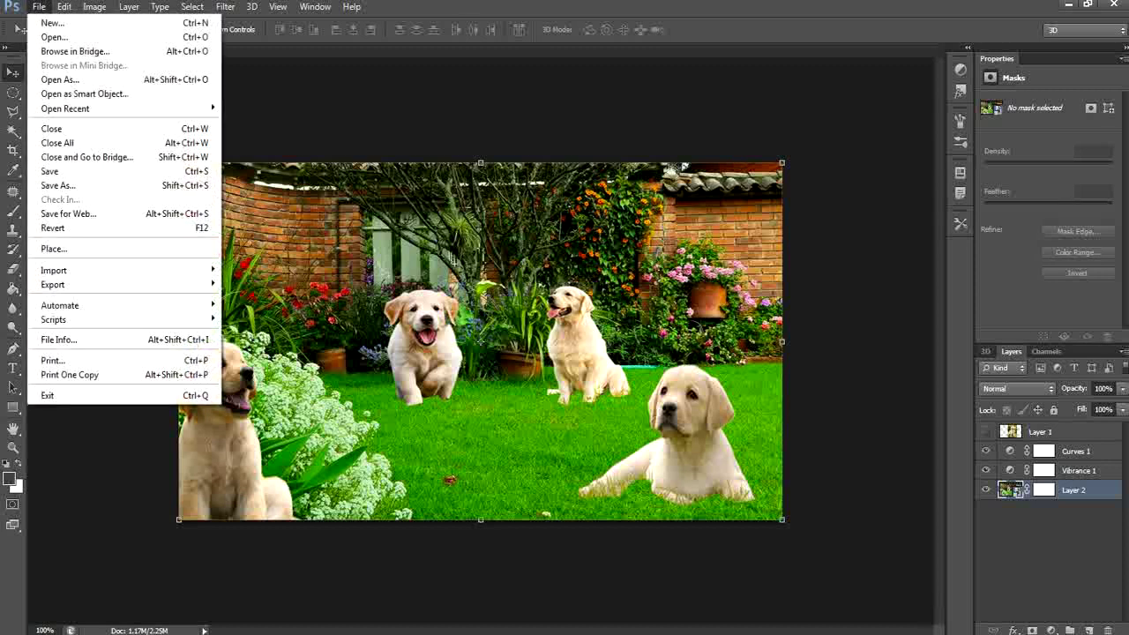
{"action": "left_click", "coordinate": [80, 171]}
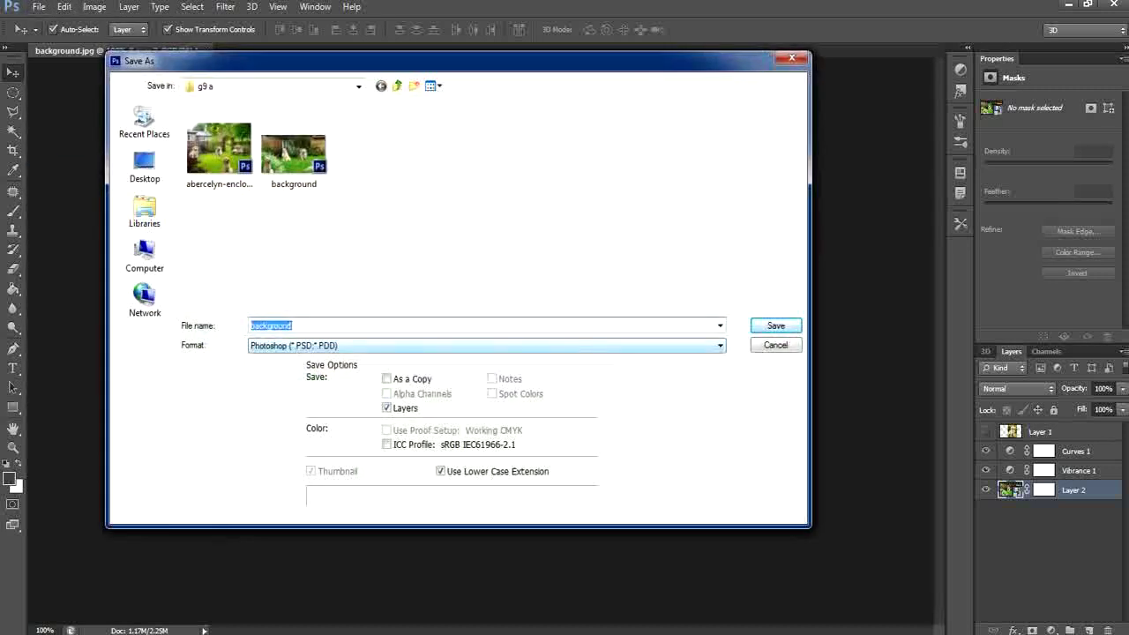
{"action": "left_click", "coordinate": [330, 347]}
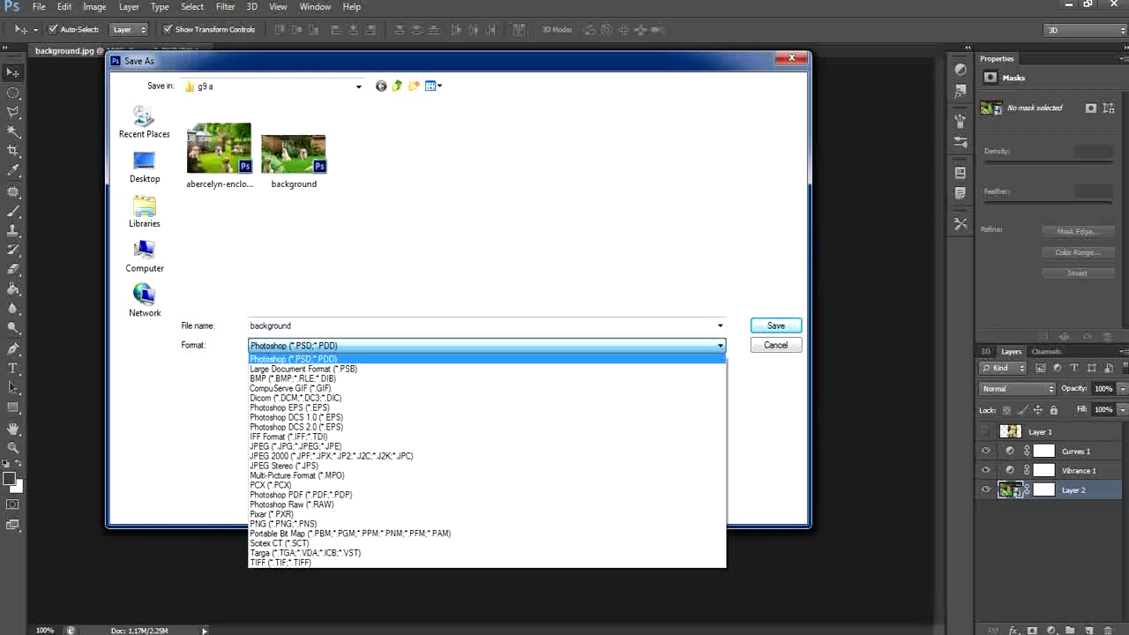
{"action": "key", "text": "Return"}
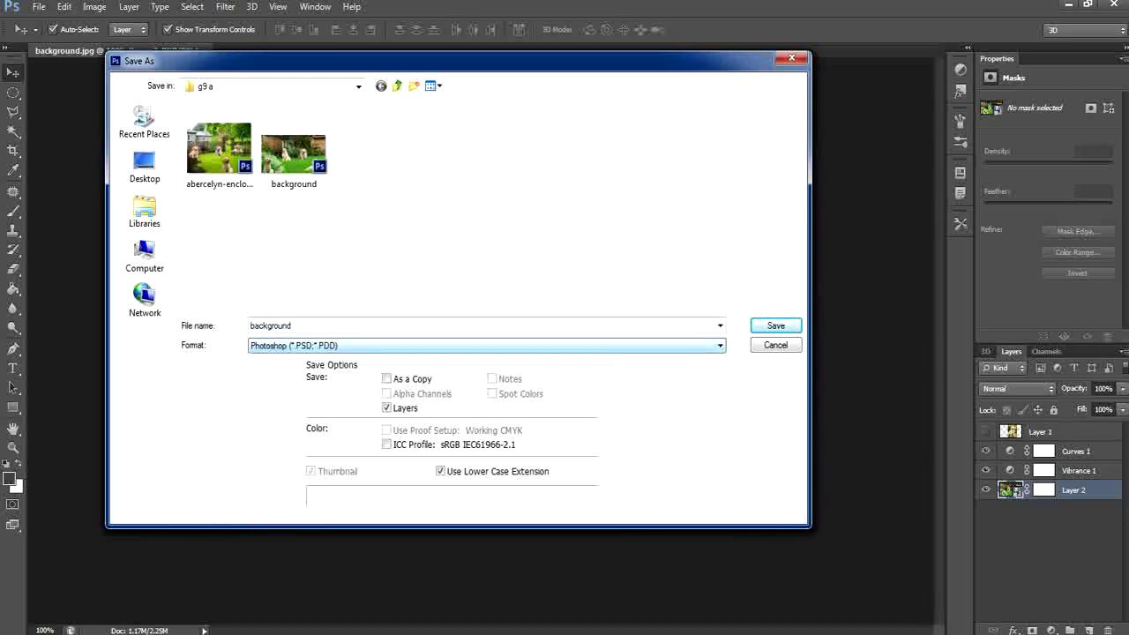
{"action": "key", "text": "Return"}
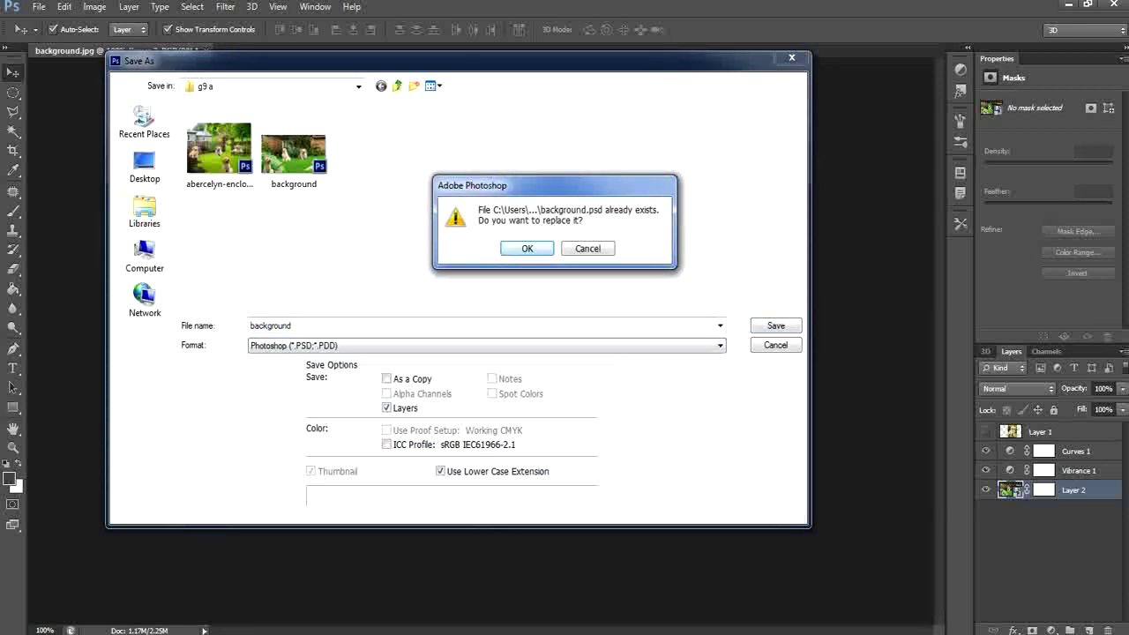
{"action": "key", "text": "Escape"}
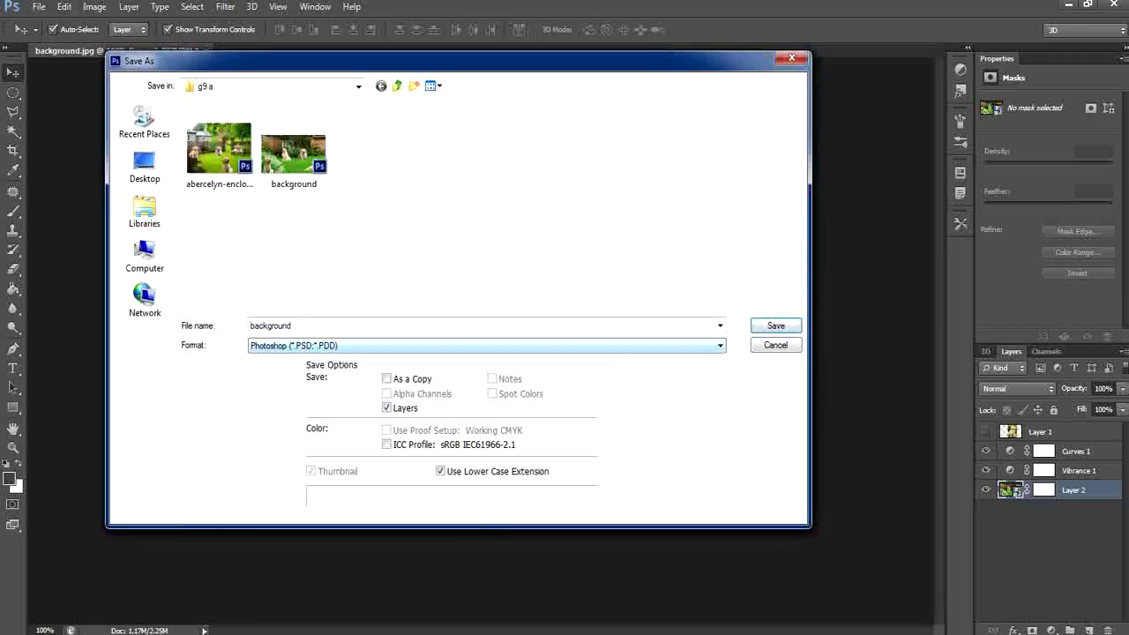
{"action": "key", "text": "shift+Tab"}
{"action": "key", "text": "End"}
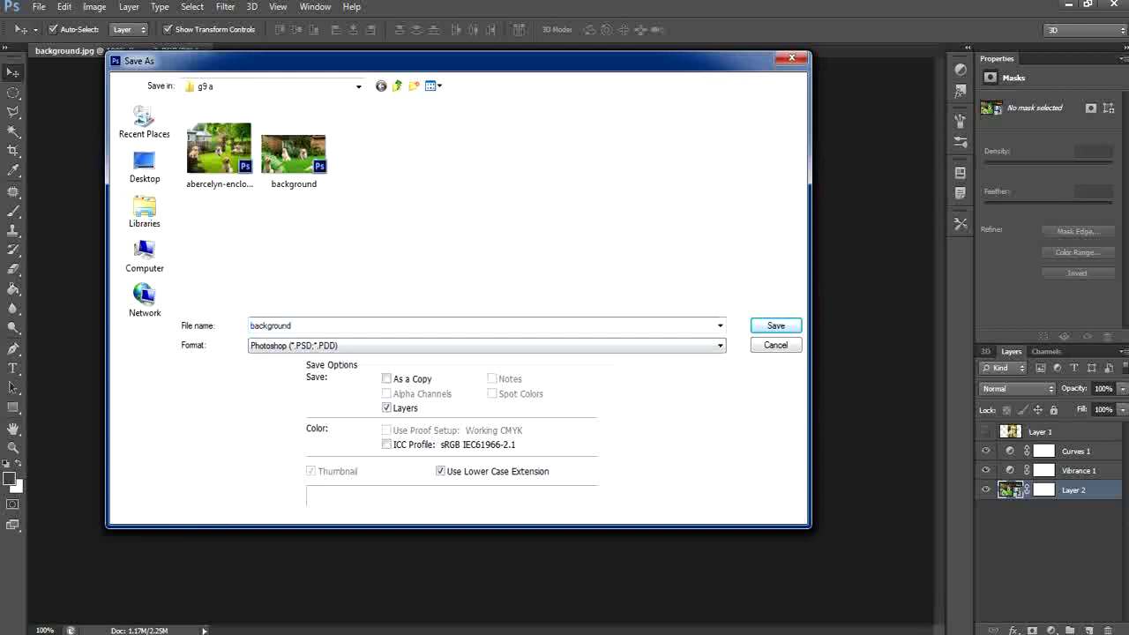
{"action": "type", "text": "2"}
{"action": "key", "text": "Return"}
{"action": "key", "text": "Return"}
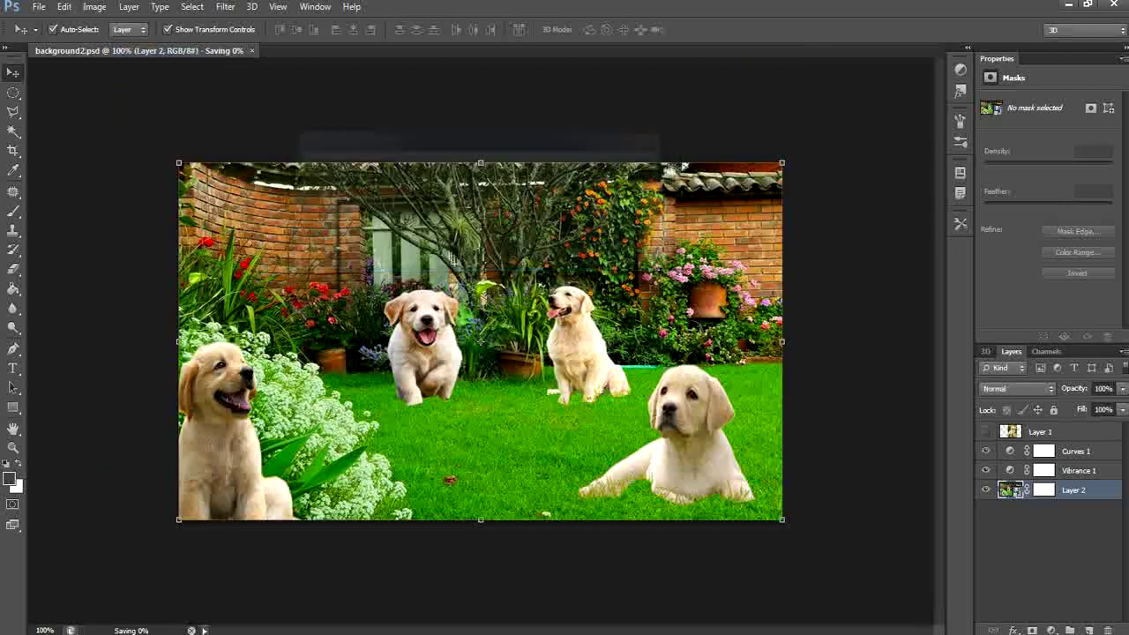